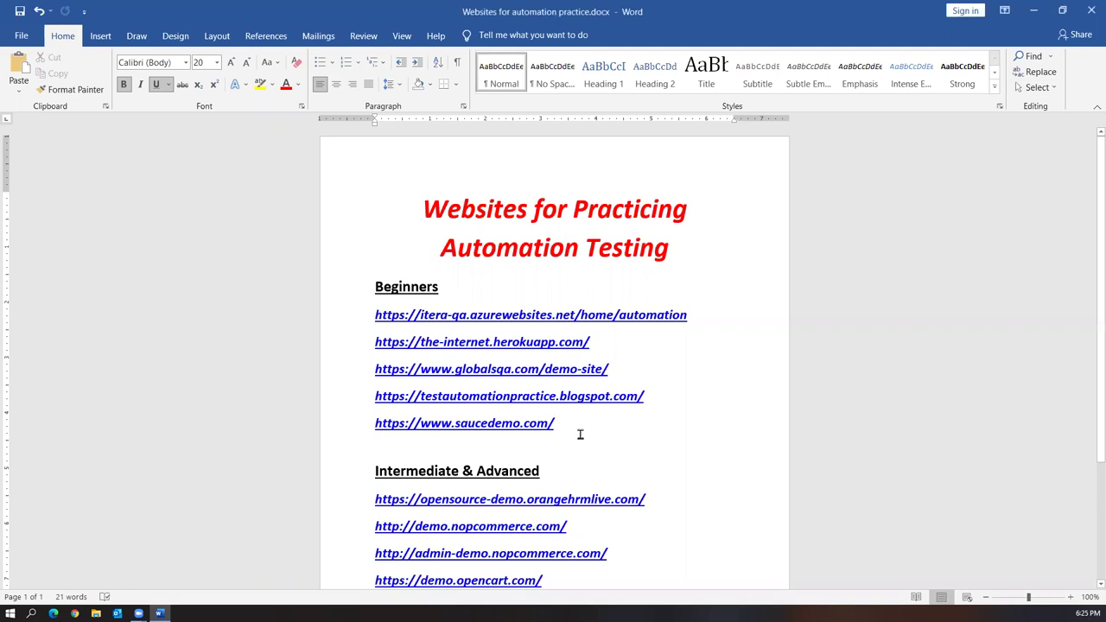
# Select the five Beginners links in Word, then clear the selection
pyautogui.hotkey('shift', 'Up')
pyautogui.hotkey('shift', 'Up')
pyautogui.hotkey('shift', 'Up')
pyautogui.hotkey('shift', 'Up')
pyautogui.hotkey('shift', 'Up')
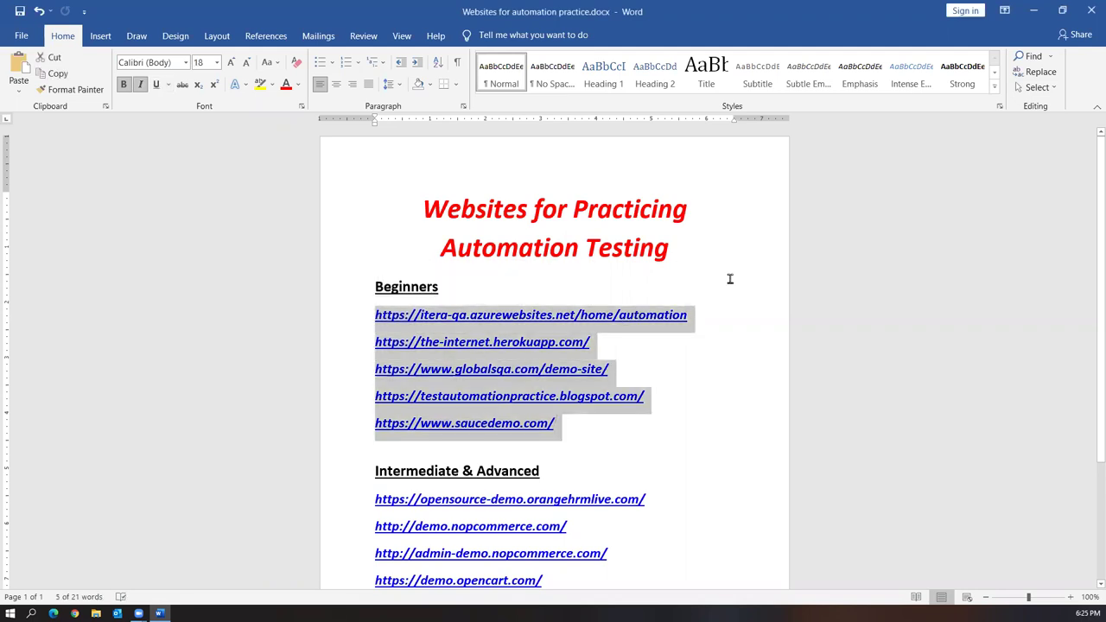
pyautogui.click(617, 422)
pyautogui.moveTo(617, 423); pyautogui.dragTo(370, 317)
pyautogui.scroll(-2, 546, 248)
pyautogui.scroll(-2, 547, 355)
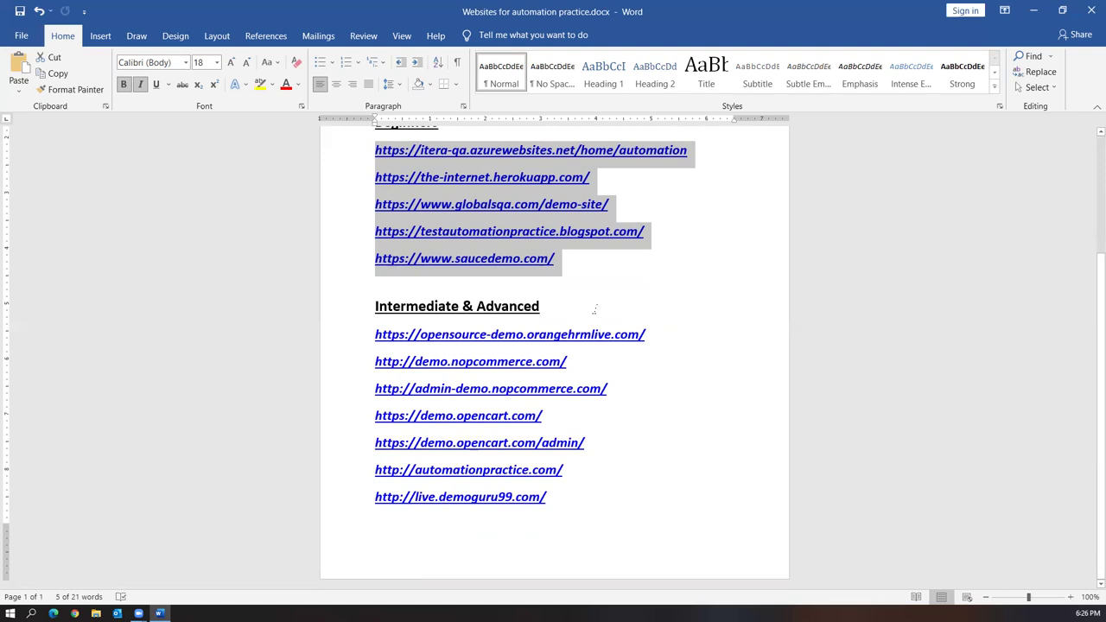
# After viewing the Intermediate & Advanced links, copy the itera-qa link and open a new Chrome tab
pyautogui.moveTo(583, 519); pyautogui.dragTo(365, 322)
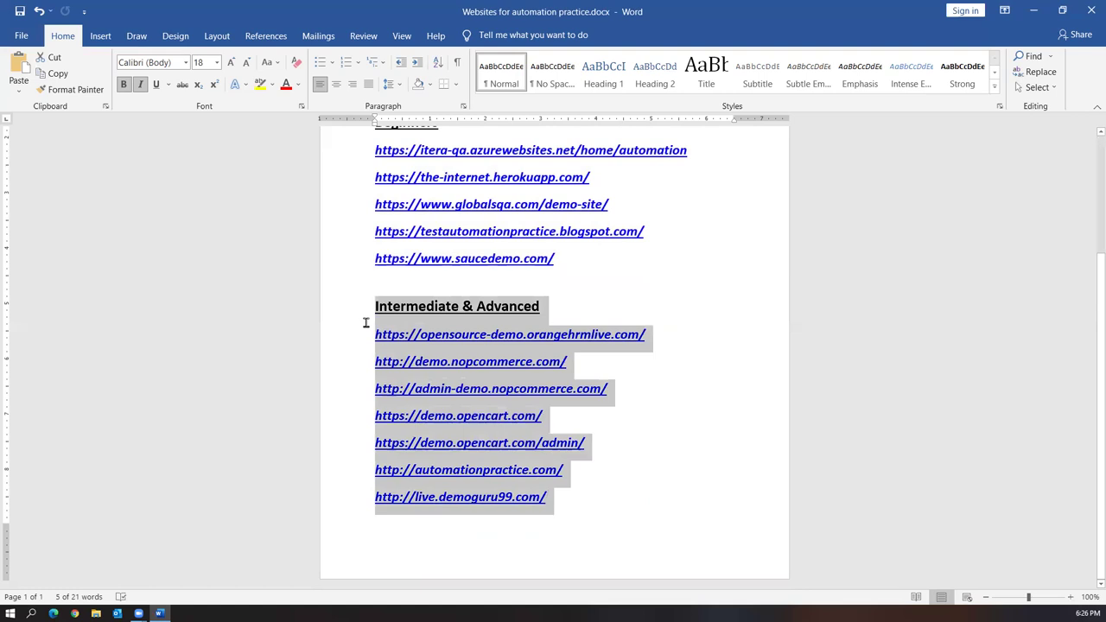
pyautogui.scroll(2, 625, 445)
pyautogui.click(630, 349)
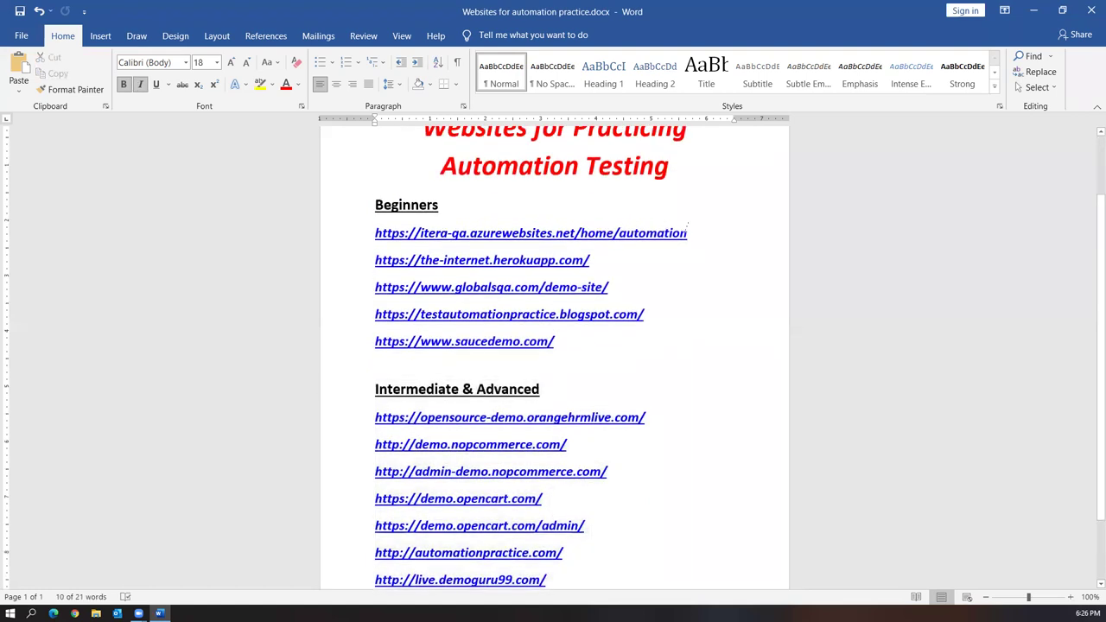
pyautogui.moveTo(690, 233); pyautogui.dragTo(374, 235)
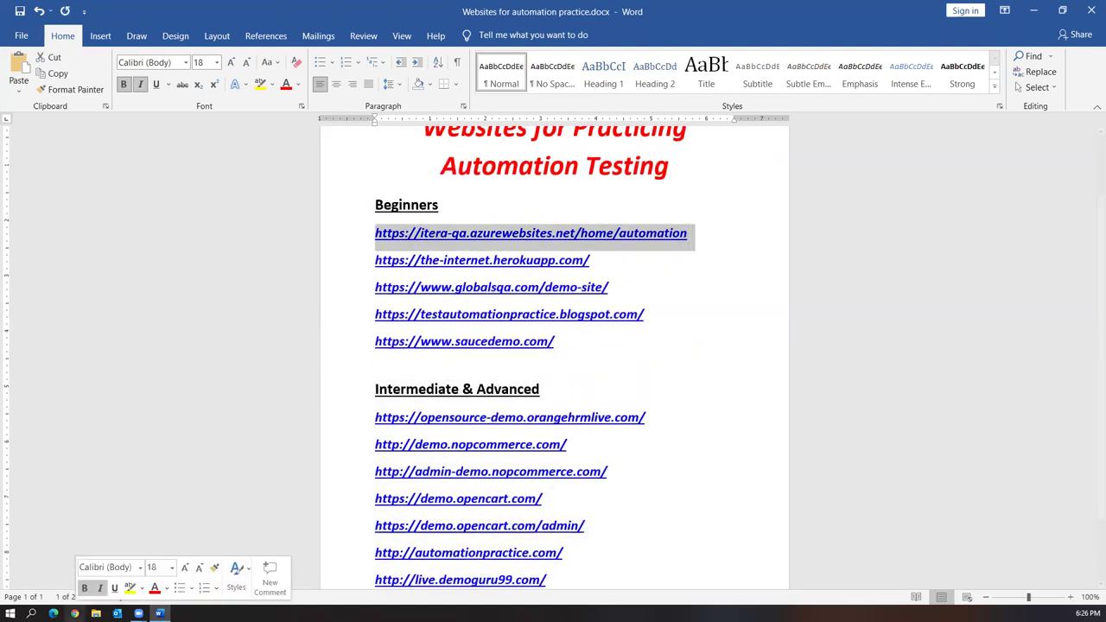
pyautogui.keyDown('ctrl'); pyautogui.click(374, 234); pyautogui.keyUp('ctrl')
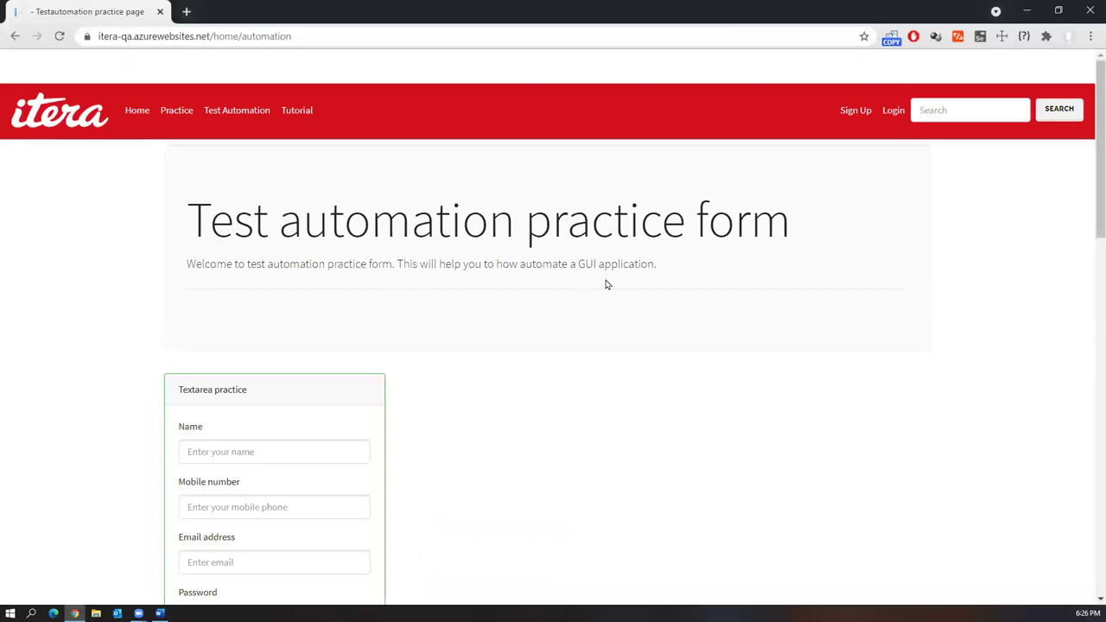
# Scroll through the Itera QA practice form and peek at its travel choices, then return to Word
pyautogui.scroll(-2, 618, 332)
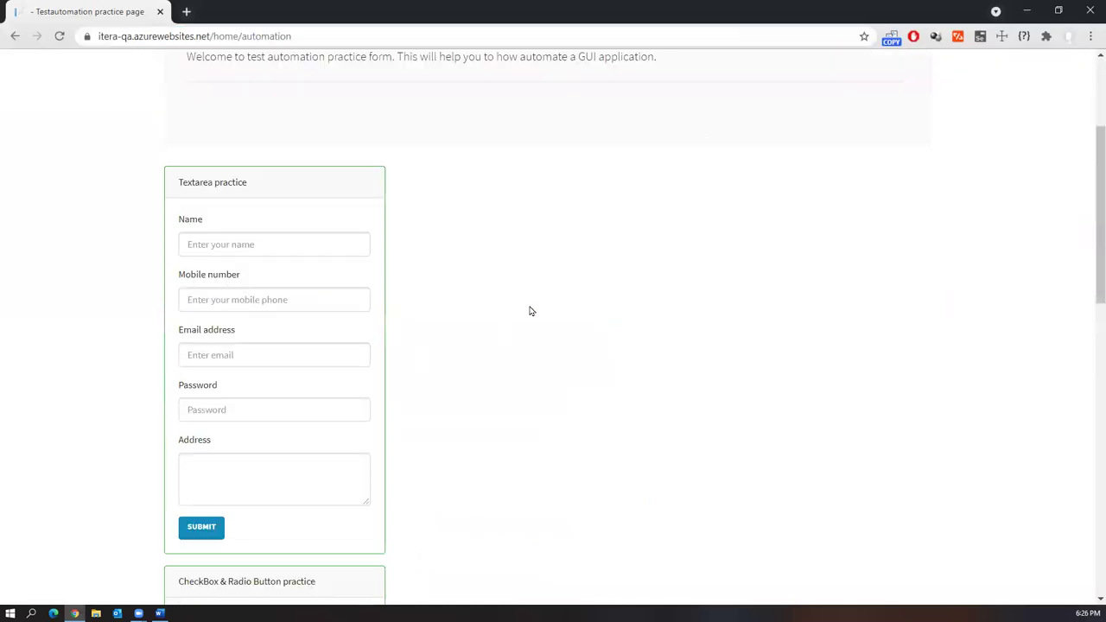
pyautogui.scroll(-2, 533, 279)
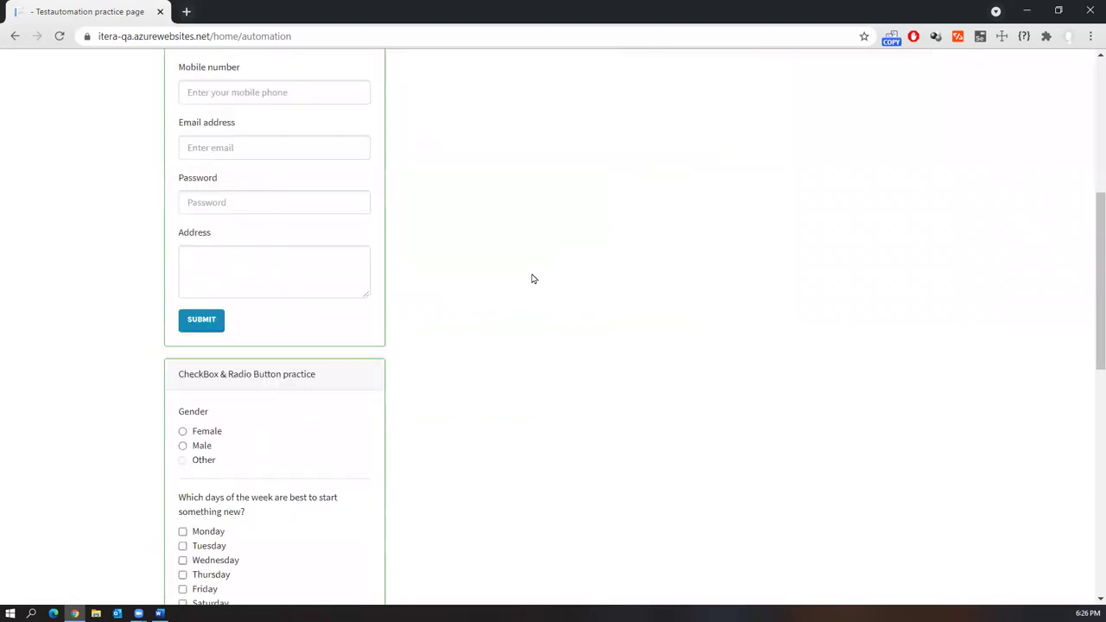
pyautogui.scroll(-2, 534, 278)
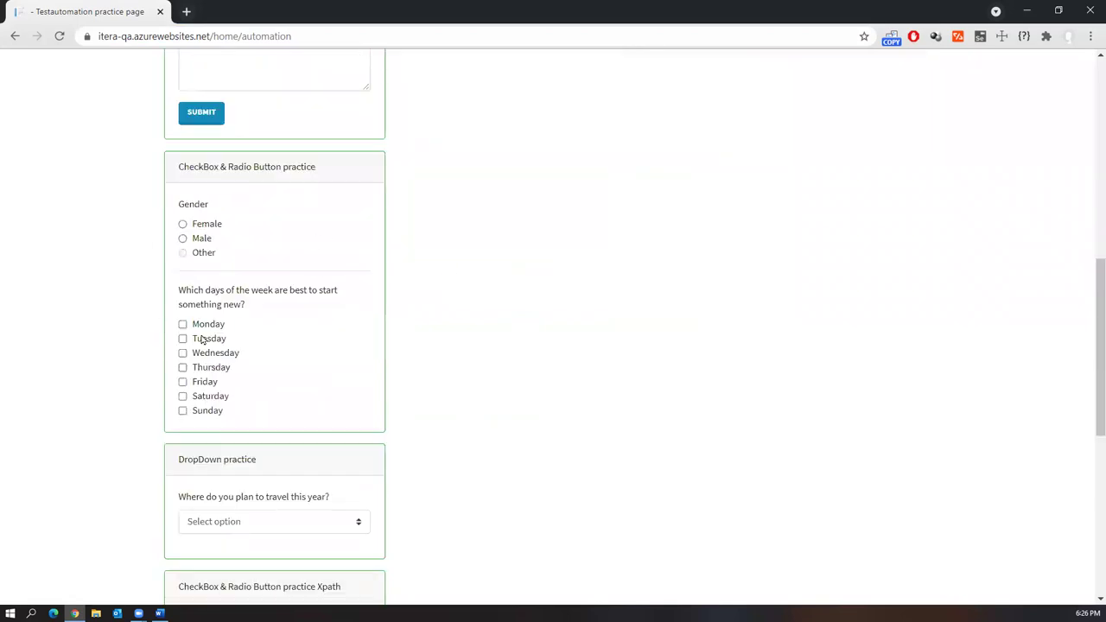
pyautogui.scroll(-2, 455, 379)
pyautogui.click(337, 320)
pyautogui.click(614, 405)
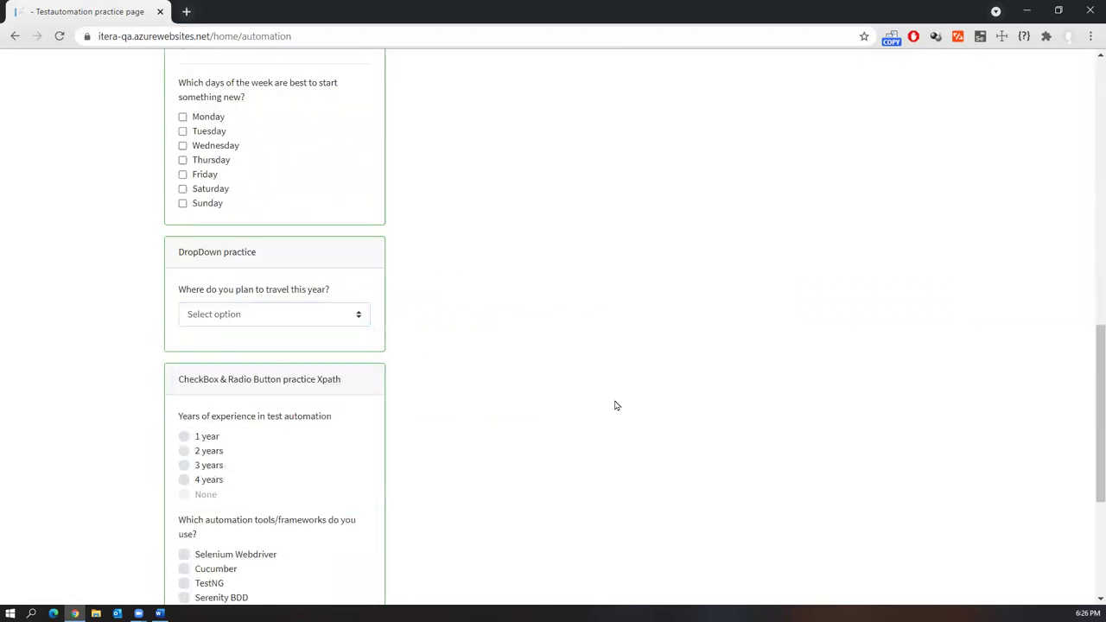
pyautogui.scroll(-3, 583, 370)
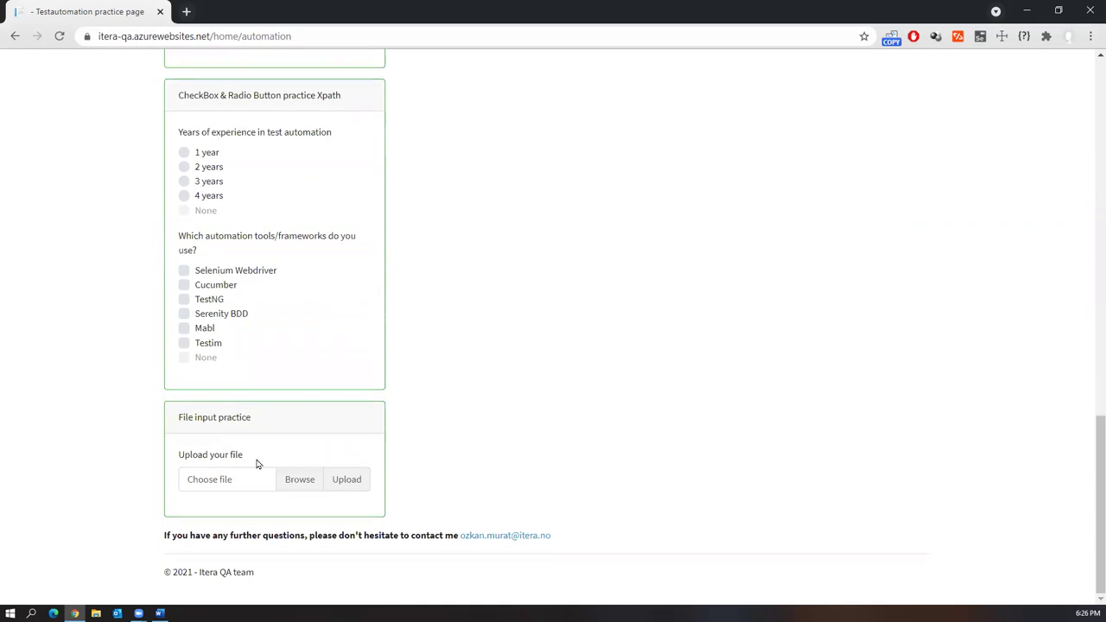
pyautogui.press('Home')
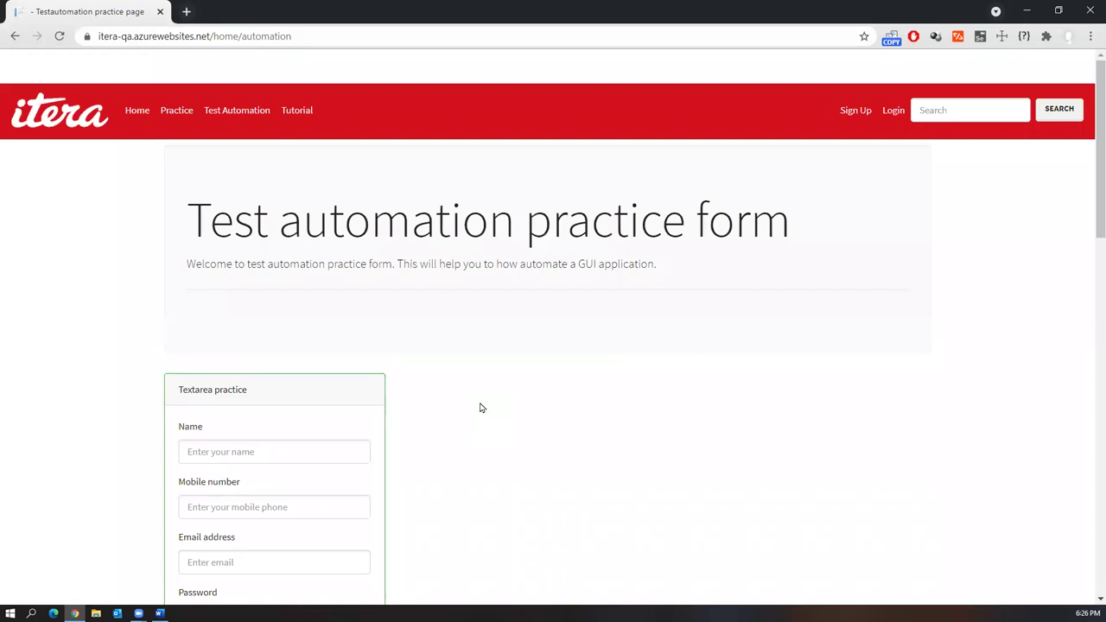
pyautogui.hotkey('alt', 'Tab')
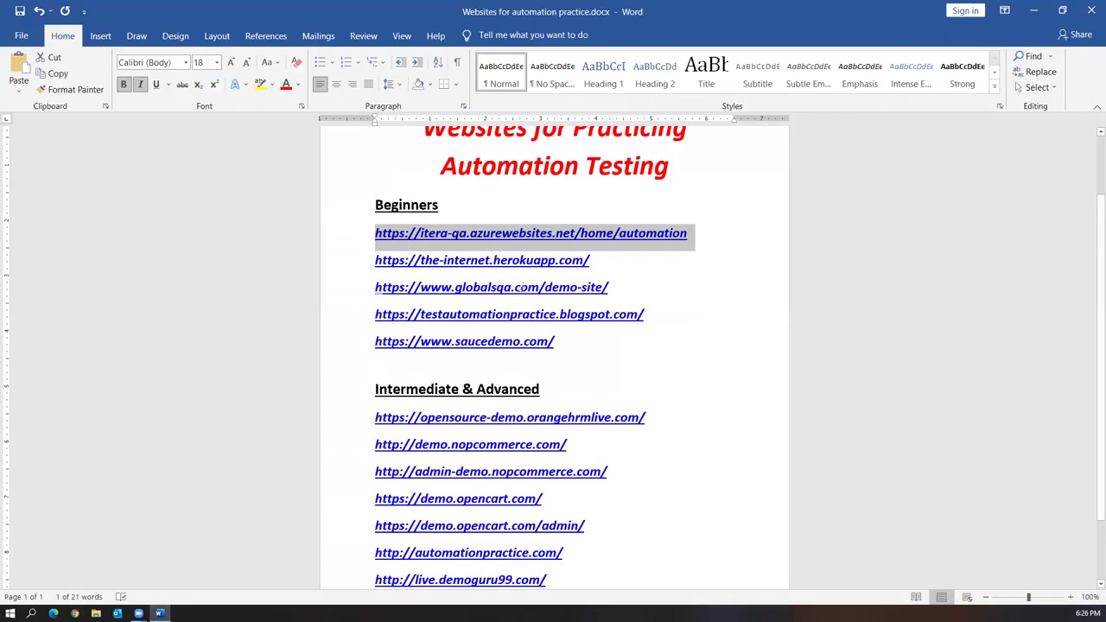
# Copy the the-internet herokuapp link from Word and load it in Chrome
pyautogui.moveTo(591, 260); pyautogui.dragTo(371, 260)
pyautogui.hotkey('ctrl', 'c')
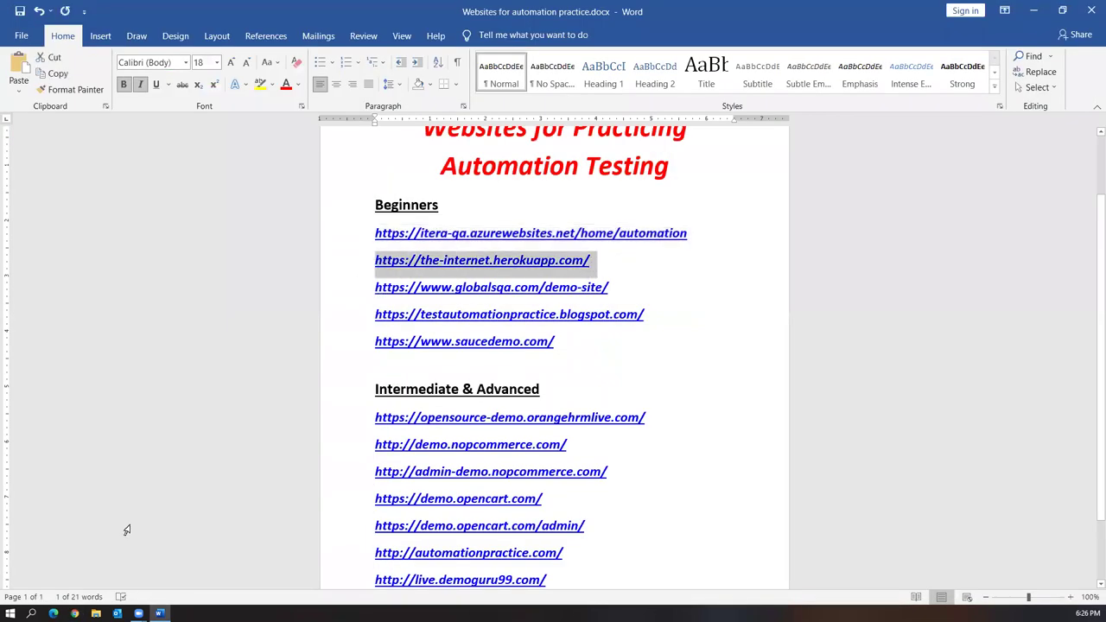
pyautogui.hotkey('alt', 'Tab')
pyautogui.hotkey('ctrl', 'n')
pyautogui.hotkey('ctrl', 'v')
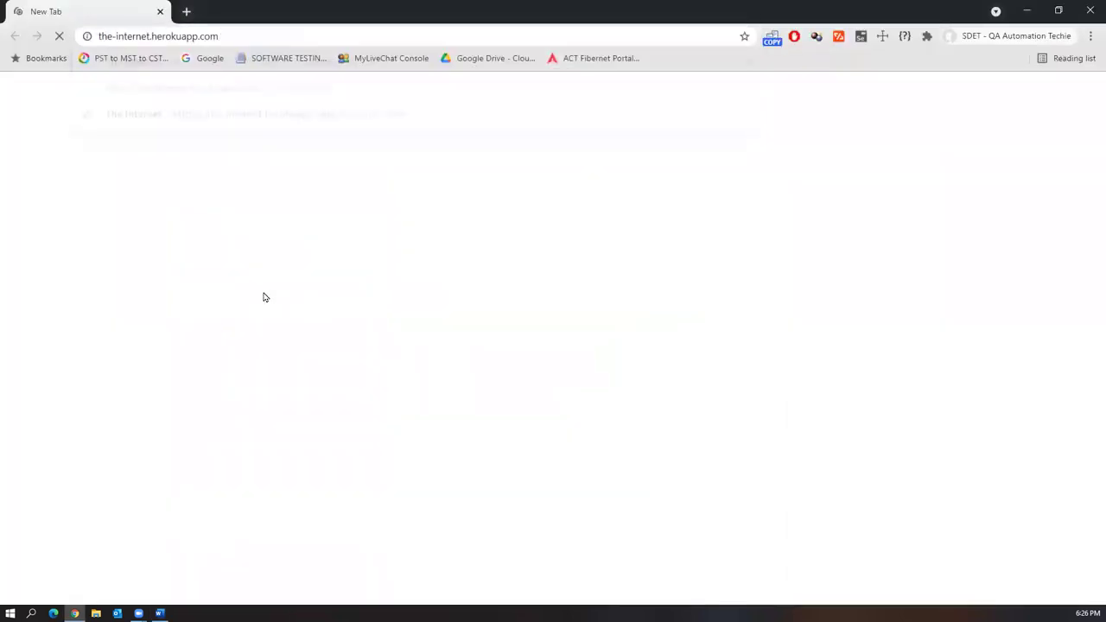
pyautogui.press('Return')
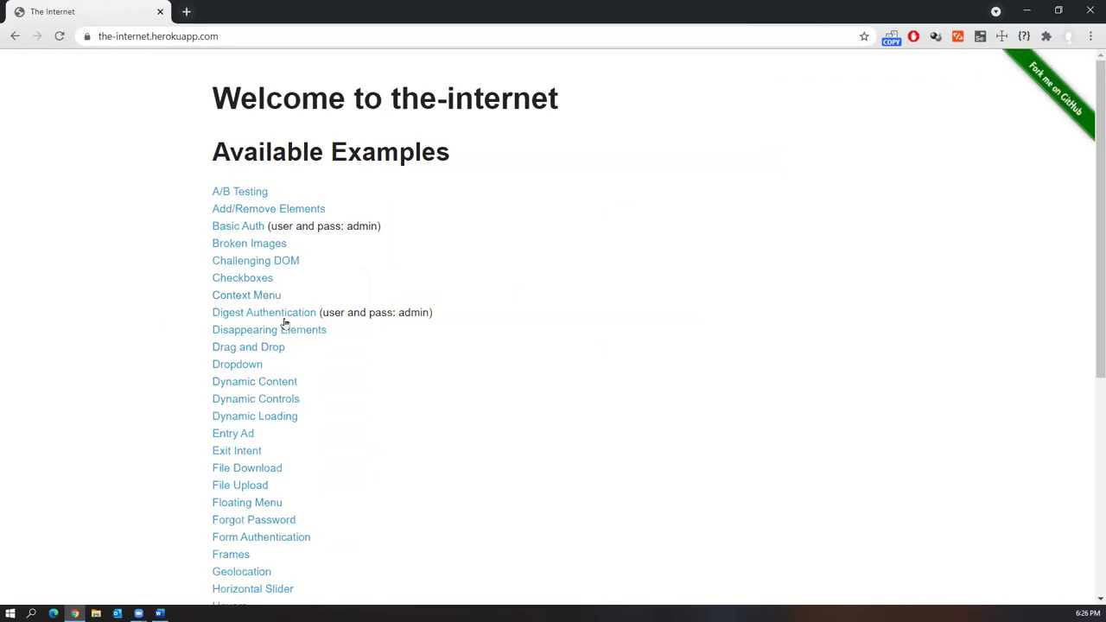
# Scroll the Available Examples list from A/B Testing to WYSIWYG Editor
pyautogui.scroll(-2, 295, 245)
pyautogui.scroll(-2, 306, 458)
pyautogui.scroll(4, 328, 400)
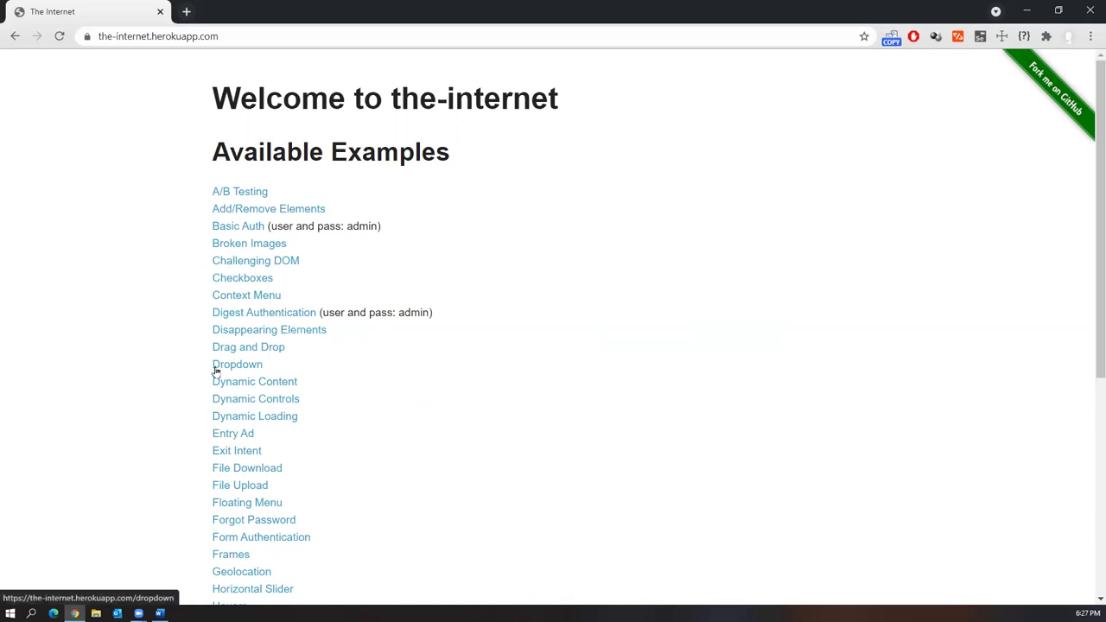
pyautogui.scroll(-2, 277, 489)
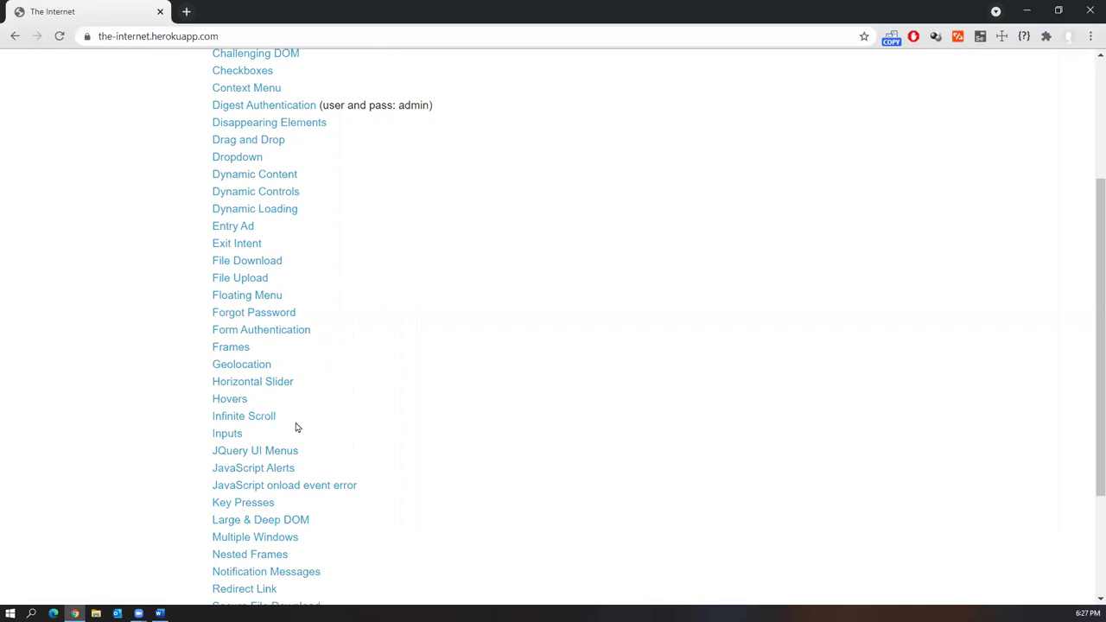
pyautogui.scroll(-1, 300, 442)
pyautogui.scroll(-2, 300, 443)
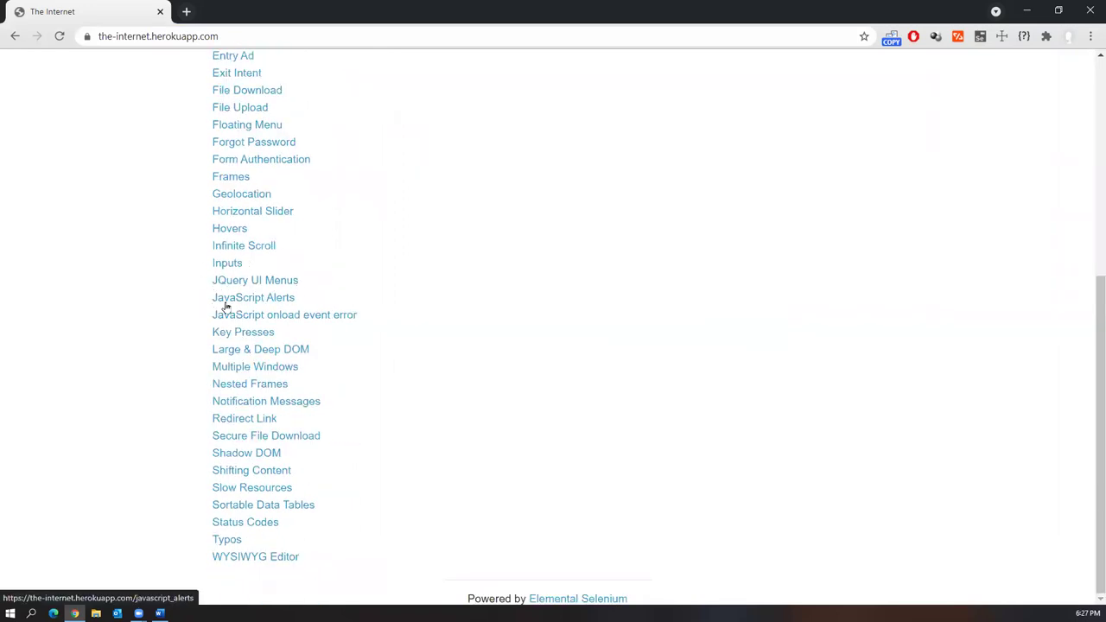
pyautogui.scroll(5, 469, 402)
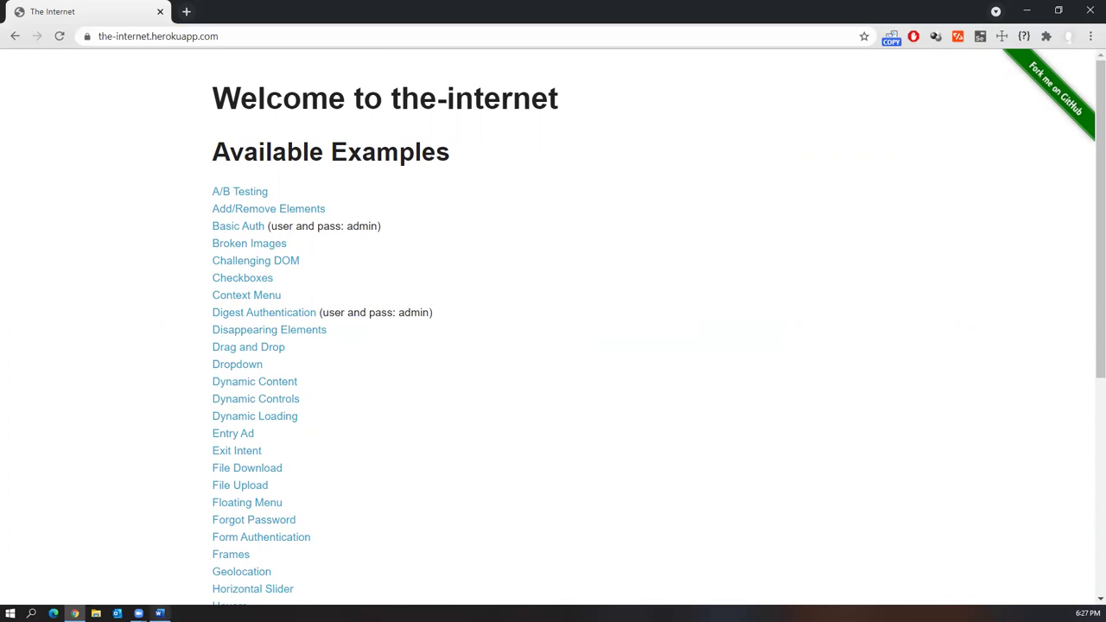
# Copy the globalsqa demo-site link and load it in Chrome, scrolling to its components
pyautogui.click(160, 612)
pyautogui.moveTo(619, 287); pyautogui.dragTo(363, 289)
pyautogui.hotkey('ctrl', 'c')
pyautogui.click(75, 613)
pyautogui.click(230, 36)
pyautogui.hotkey('ctrl', 'v')
pyautogui.press('Return')
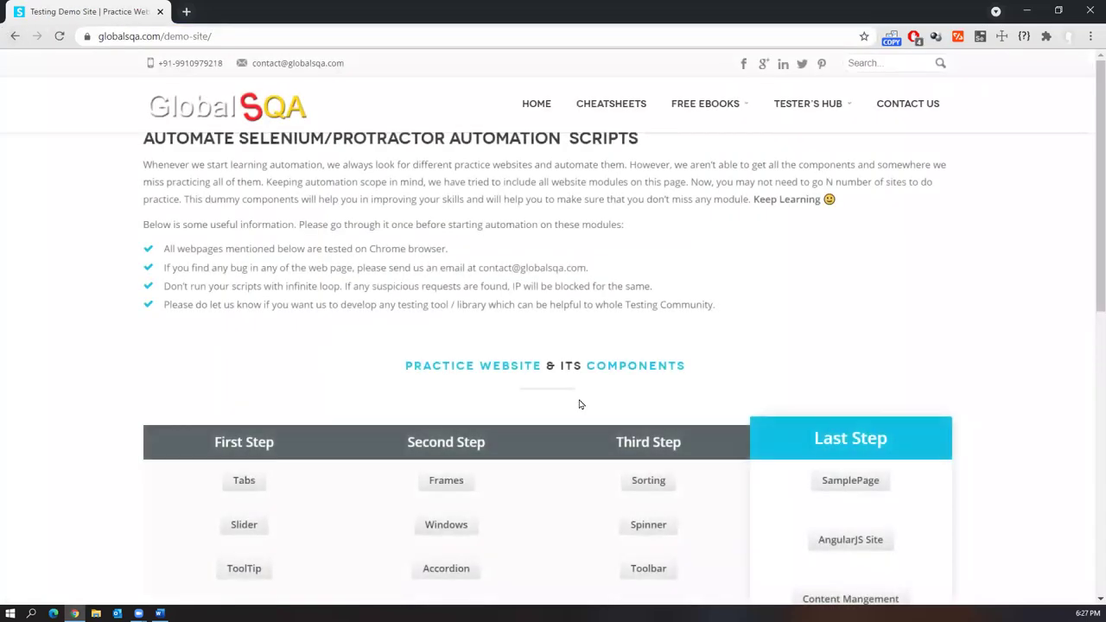
pyautogui.scroll(-2, 585, 299)
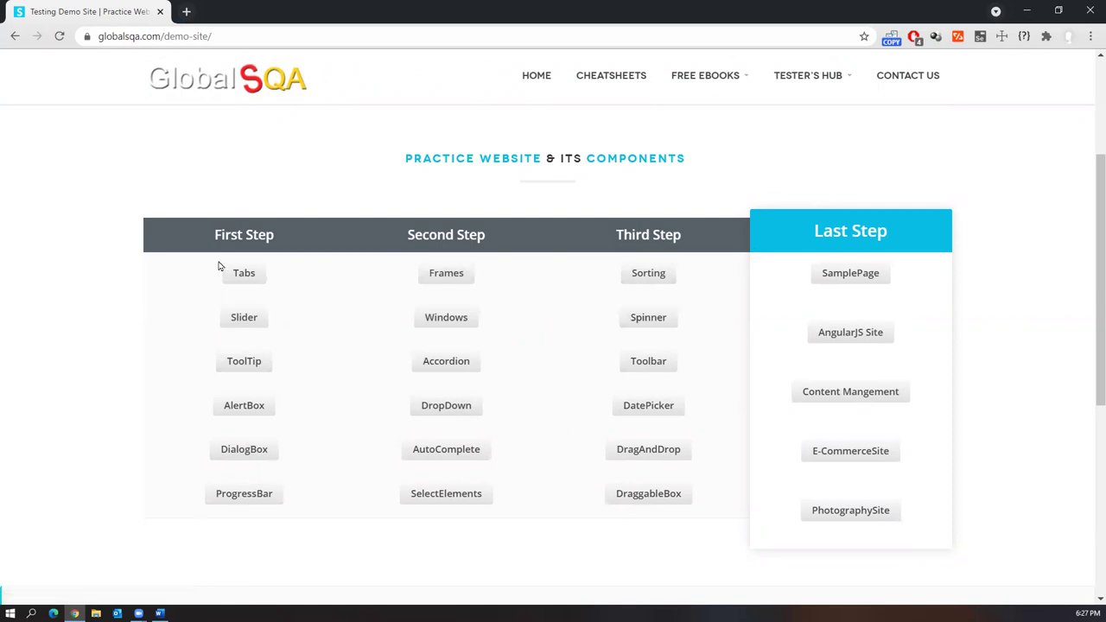
# Back in Word, select the testautomationpractice blogspot link
pyautogui.click(239, 30)
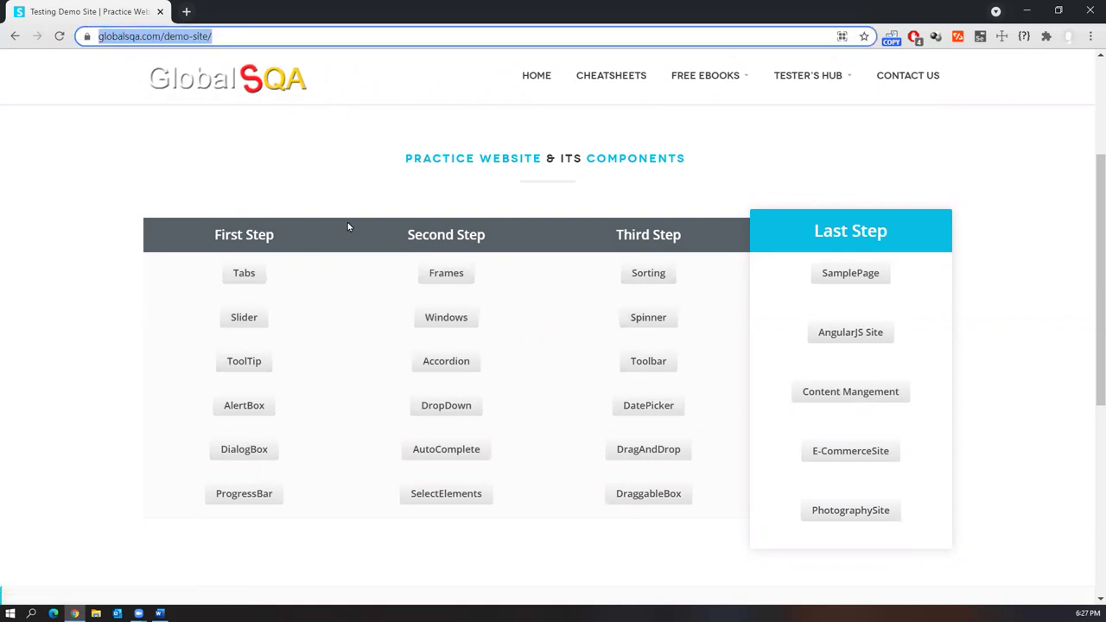
pyautogui.click(160, 613)
pyautogui.moveTo(645, 314); pyautogui.dragTo(375, 314)
pyautogui.hotkey('ctrl', 'c')
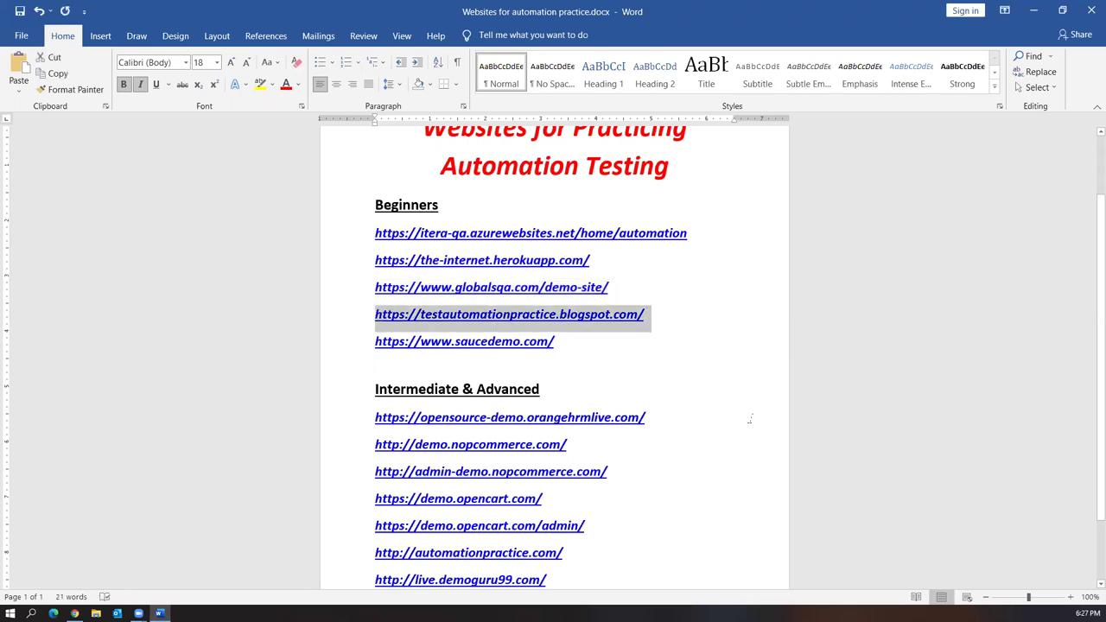
# Load the Automation Testing Practice blogspot page in Chrome's address bar
pyautogui.click(74, 612)
pyautogui.click(257, 36)
pyautogui.hotkey('ctrl', 'a')
pyautogui.hotkey('ctrl', 'v')
pyautogui.press('Return')
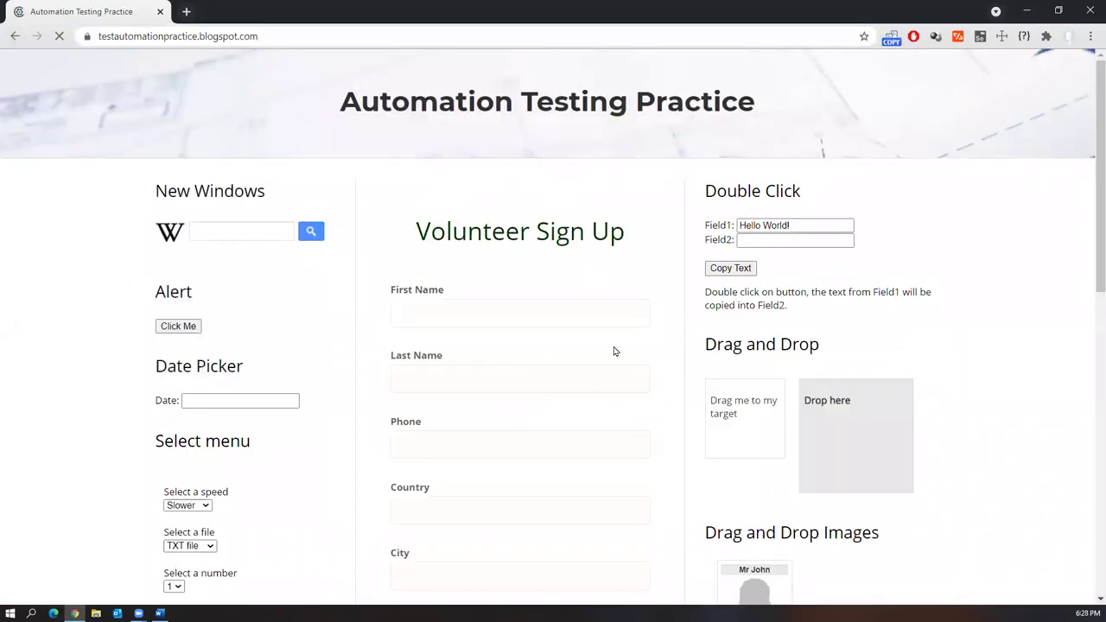
# Run a Wikipedia search for selenium from the blog's search widget
pyautogui.click(248, 235)
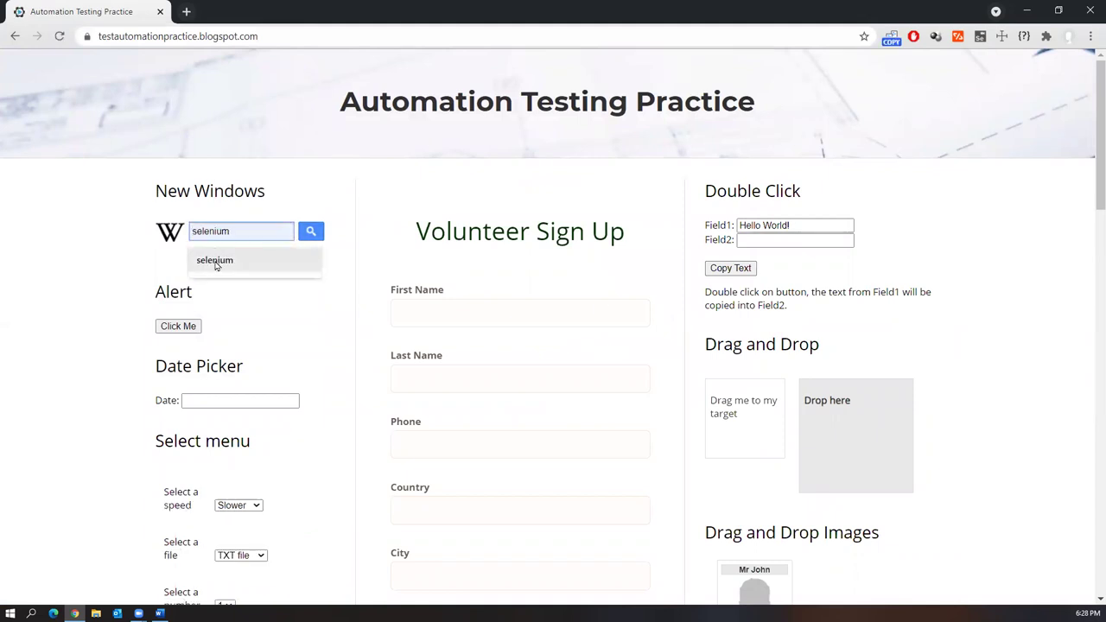
pyautogui.click(216, 262)
pyautogui.press('Return')
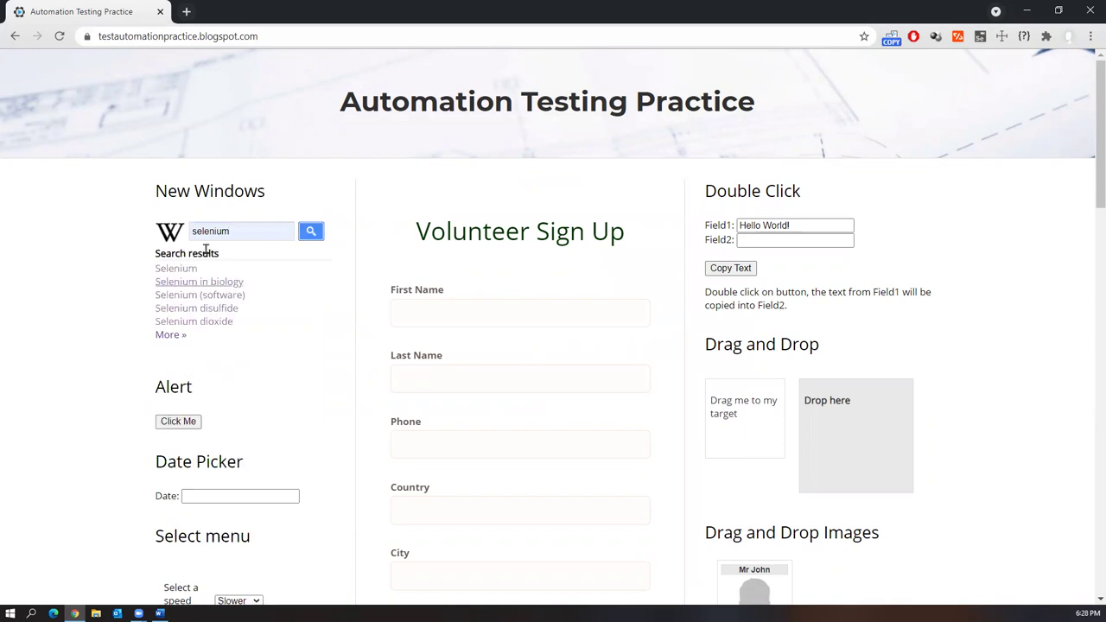
pyautogui.scroll(-3, 277, 390)
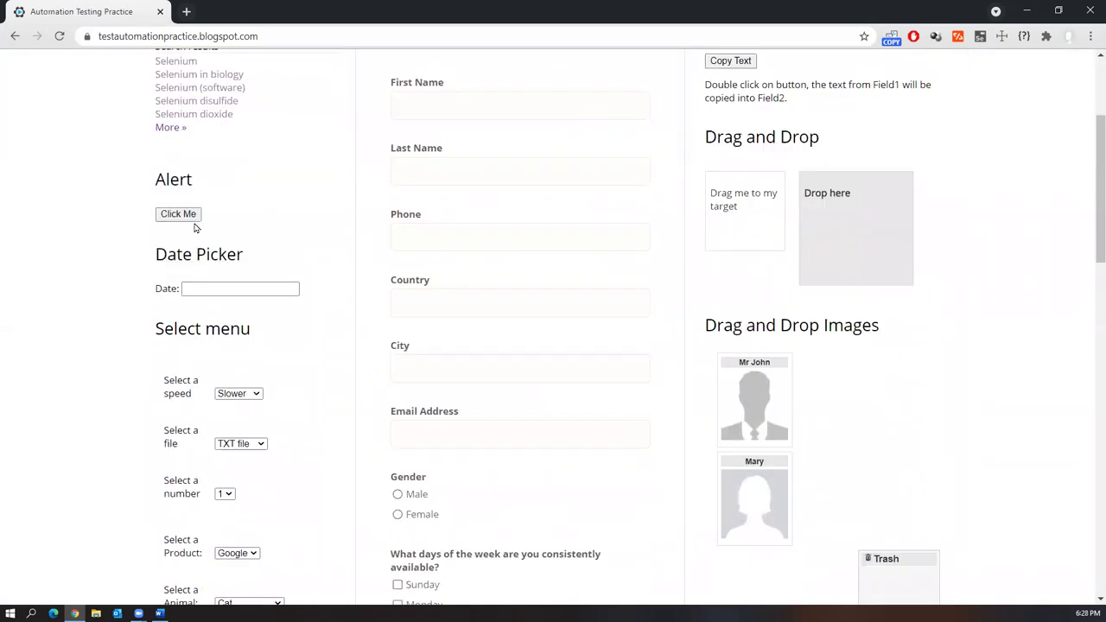
# Try the date picker, speed and number dropdowns, closing each unchanged
pyautogui.click(193, 288)
pyautogui.click(94, 342)
pyautogui.click(231, 394)
pyautogui.click(226, 494)
pyautogui.click(318, 484)
# Review the remaining sections through the QR Code, selecting heading text like XPath Axes
pyautogui.scroll(-6, 318, 484)
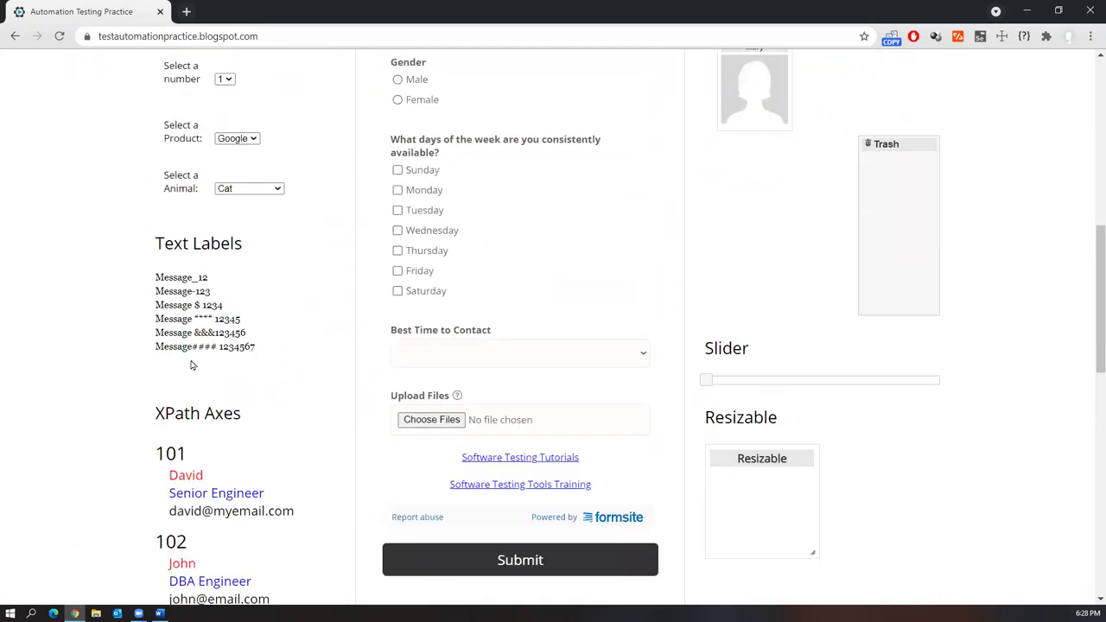
pyautogui.scroll(-3, 249, 412)
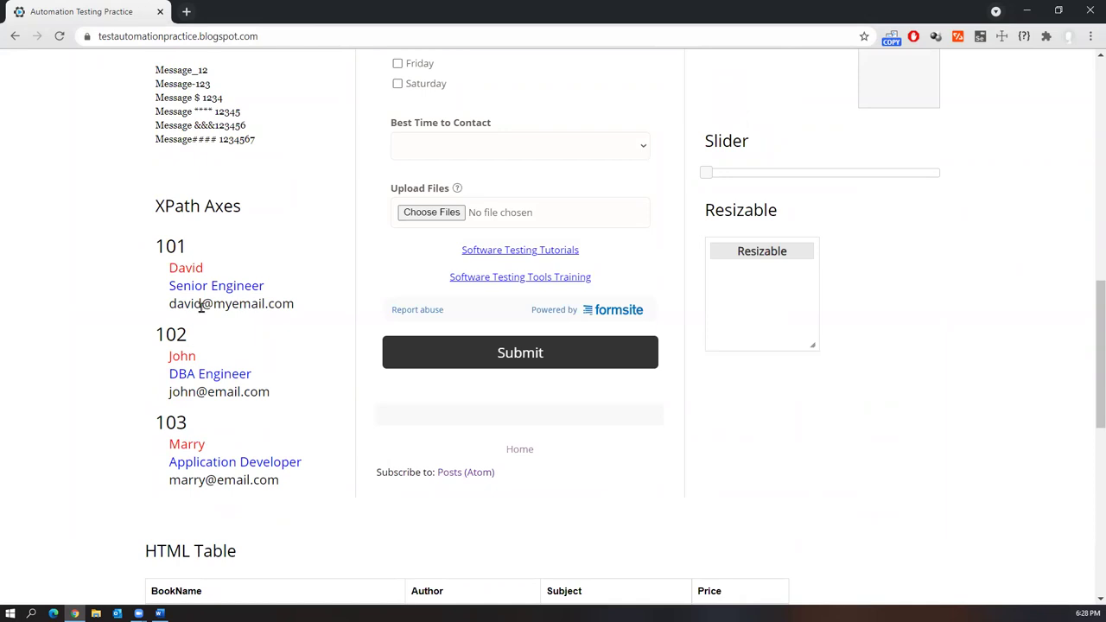
pyautogui.moveTo(247, 216); pyautogui.dragTo(176, 213)
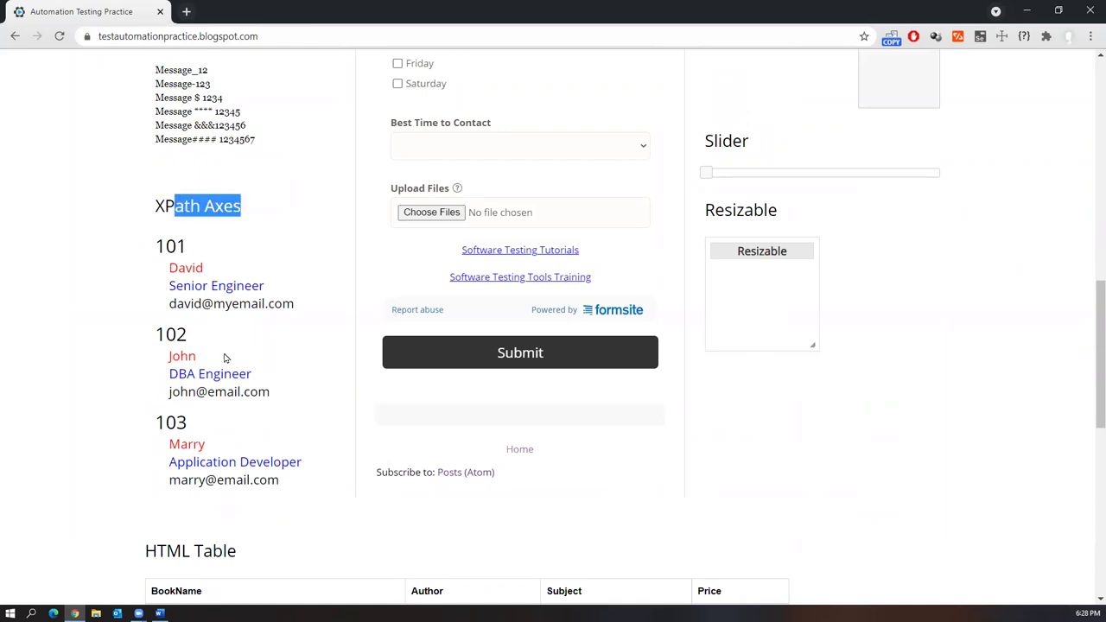
pyautogui.scroll(12, 358, 240)
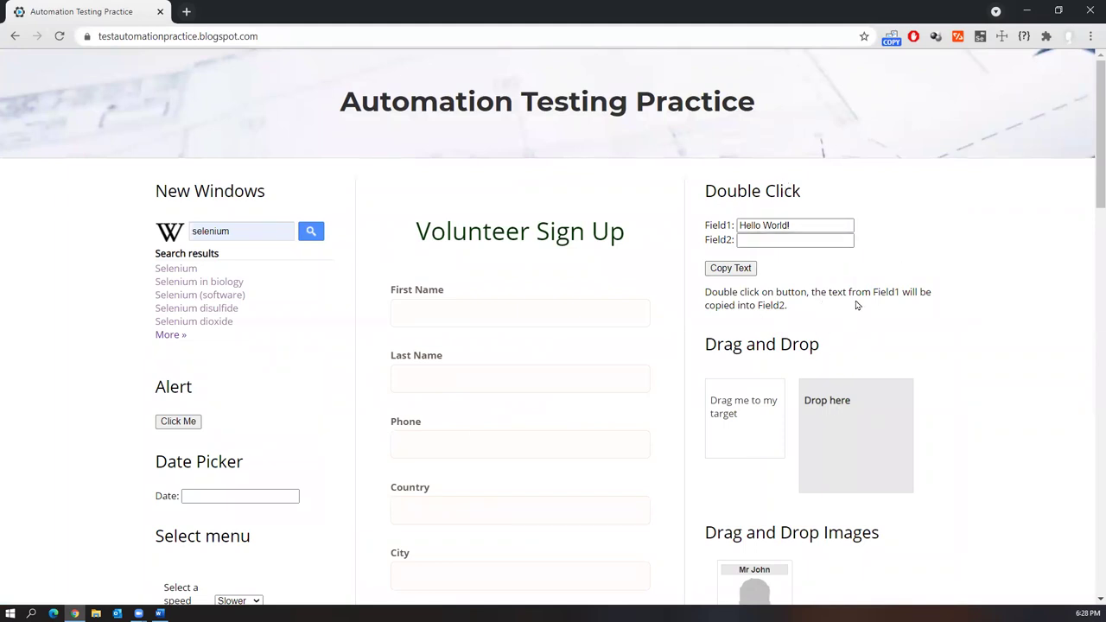
pyautogui.moveTo(701, 190); pyautogui.dragTo(808, 197)
pyautogui.moveTo(722, 343); pyautogui.dragTo(850, 346)
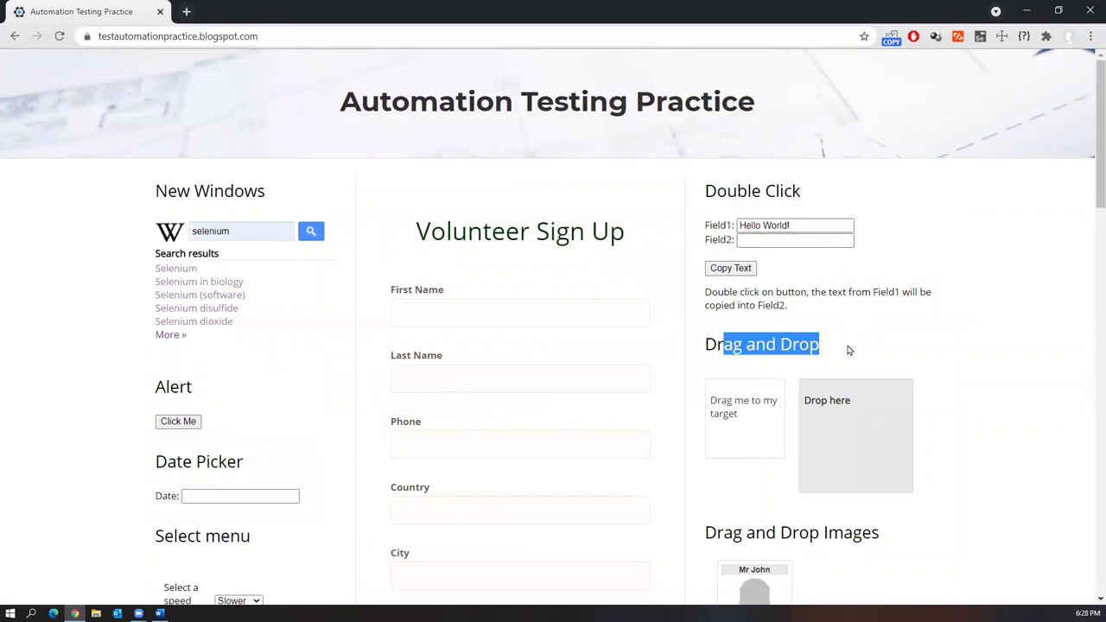
pyautogui.scroll(-5, 850, 349)
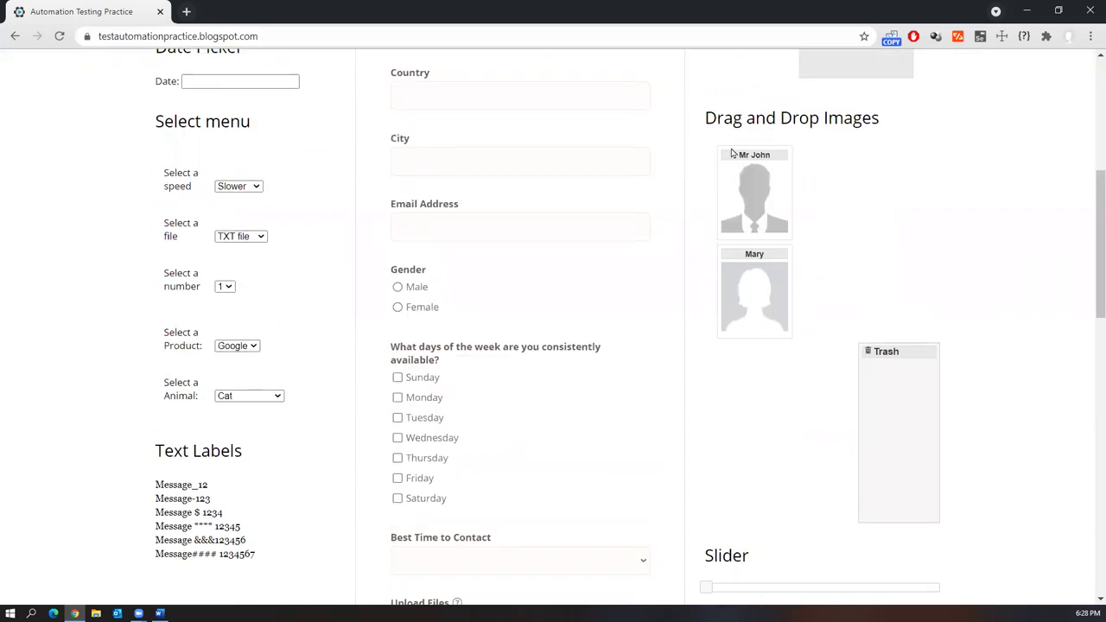
pyautogui.moveTo(707, 119); pyautogui.dragTo(877, 118)
pyautogui.scroll(-5, 722, 344)
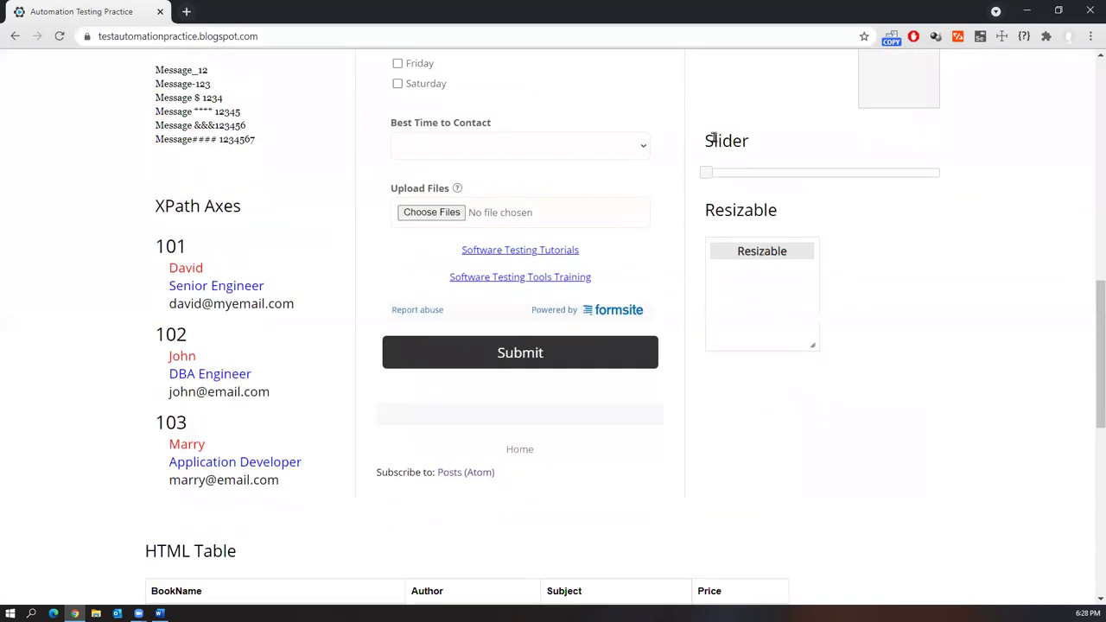
pyautogui.scroll(-2, 411, 451)
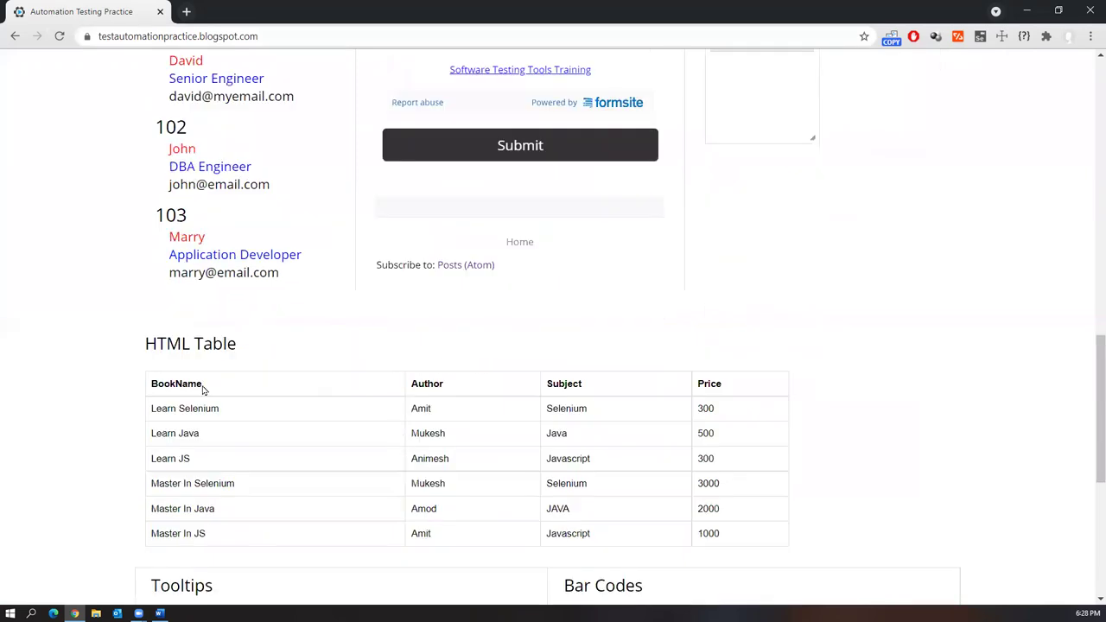
pyautogui.scroll(-4, 391, 394)
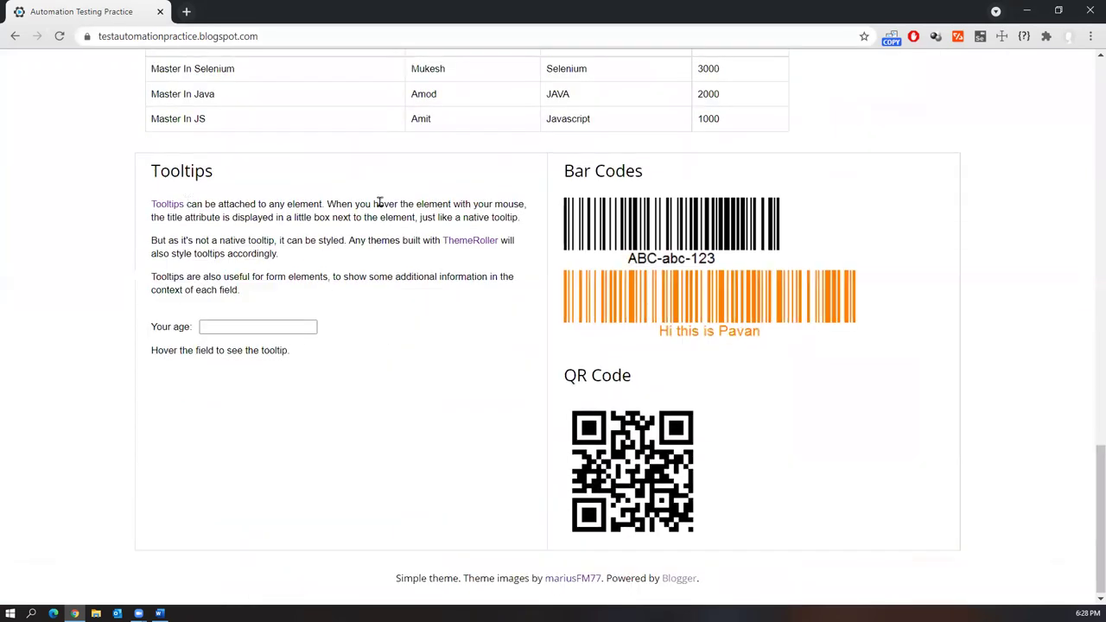
pyautogui.scroll(20, 662, 412)
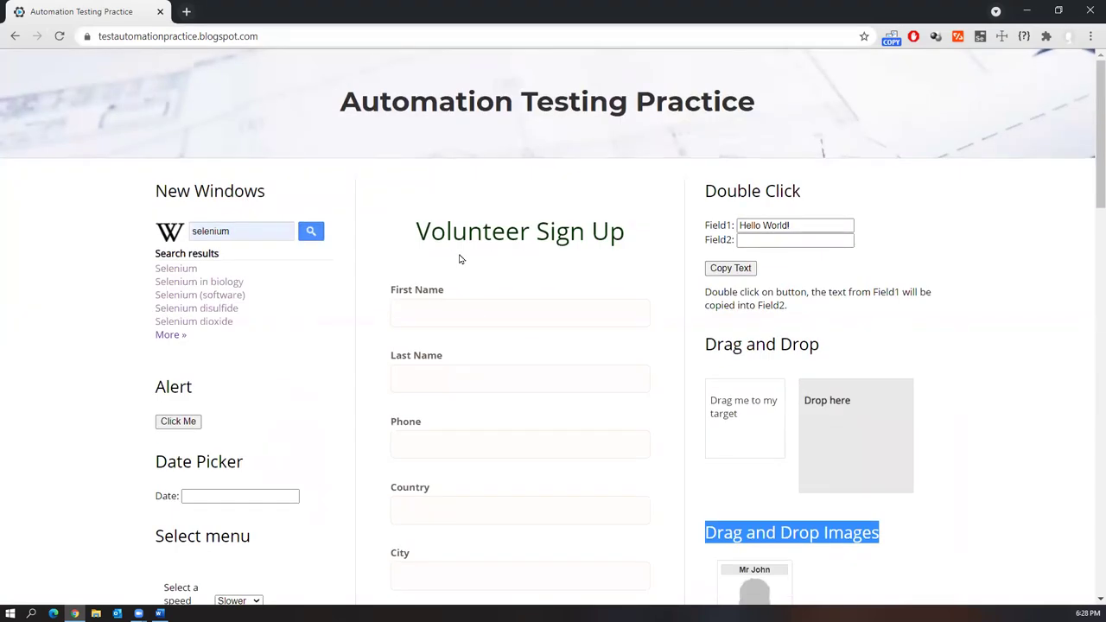
# Copy the saucedemo URL from Word and load it in Chrome
pyautogui.click(160, 613)
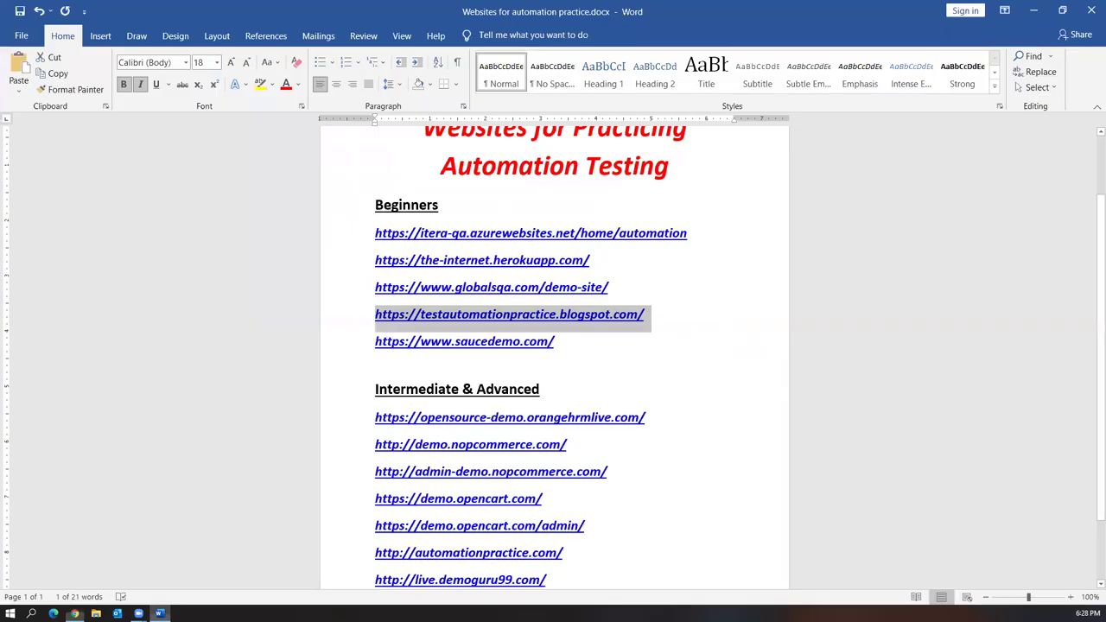
pyautogui.tripleClick(432, 342)
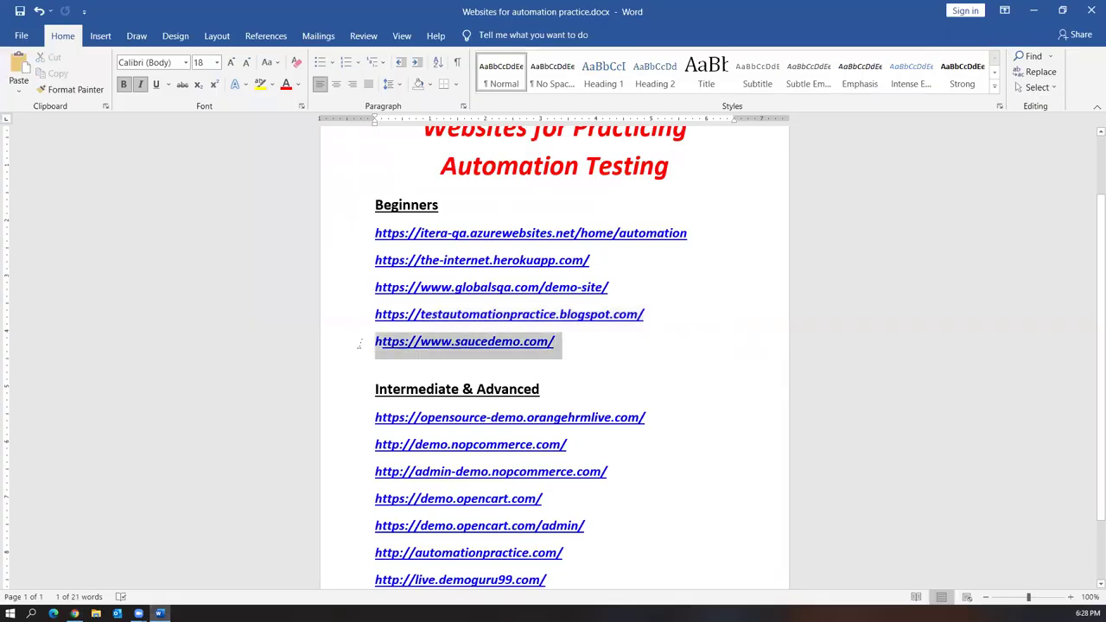
pyautogui.hotkey('ctrl', 'c')
pyautogui.hotkey('alt', 'Tab')
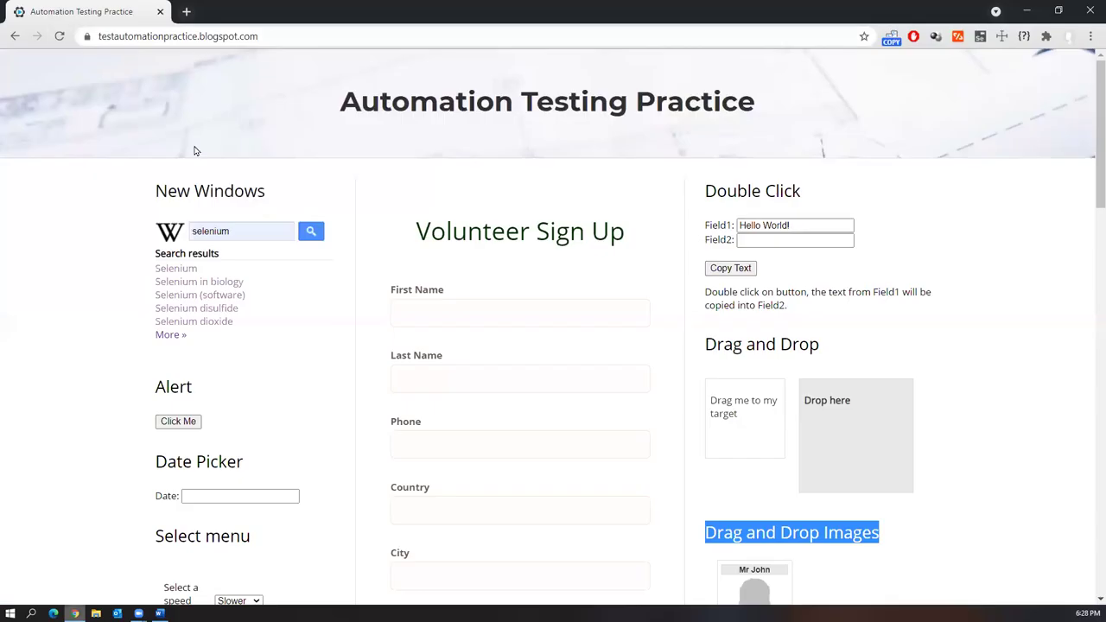
pyautogui.hotkey('ctrl', 'l')
pyautogui.hotkey('ctrl', 'v')
pyautogui.press('Return')
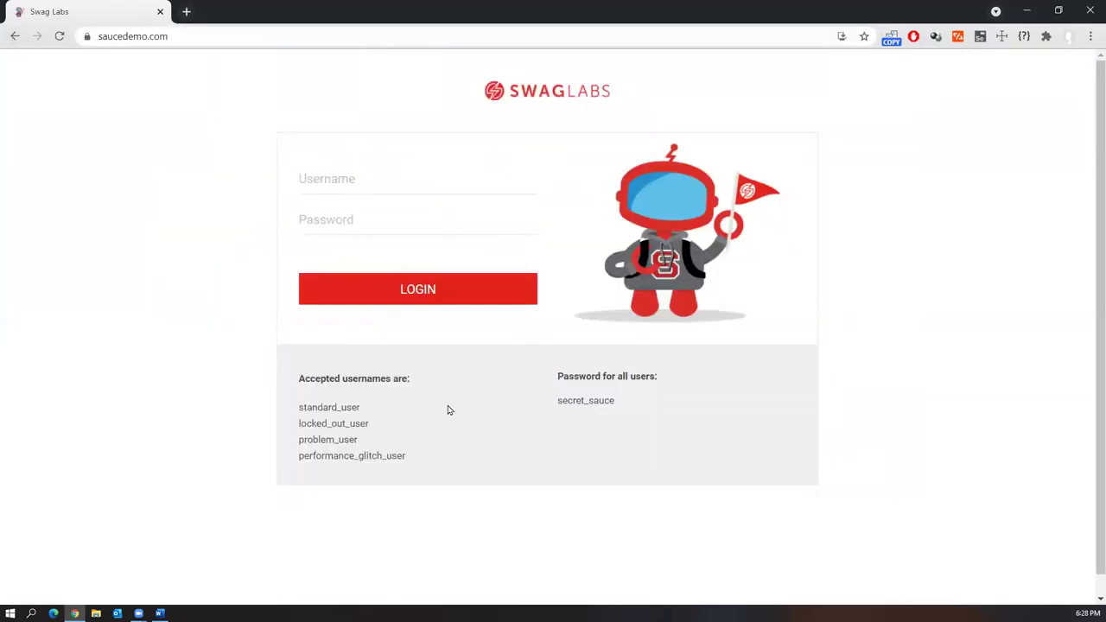
# Log in to Swag Labs by pasting the first listed demo username and the shared password
pyautogui.doubleClick(308, 407)
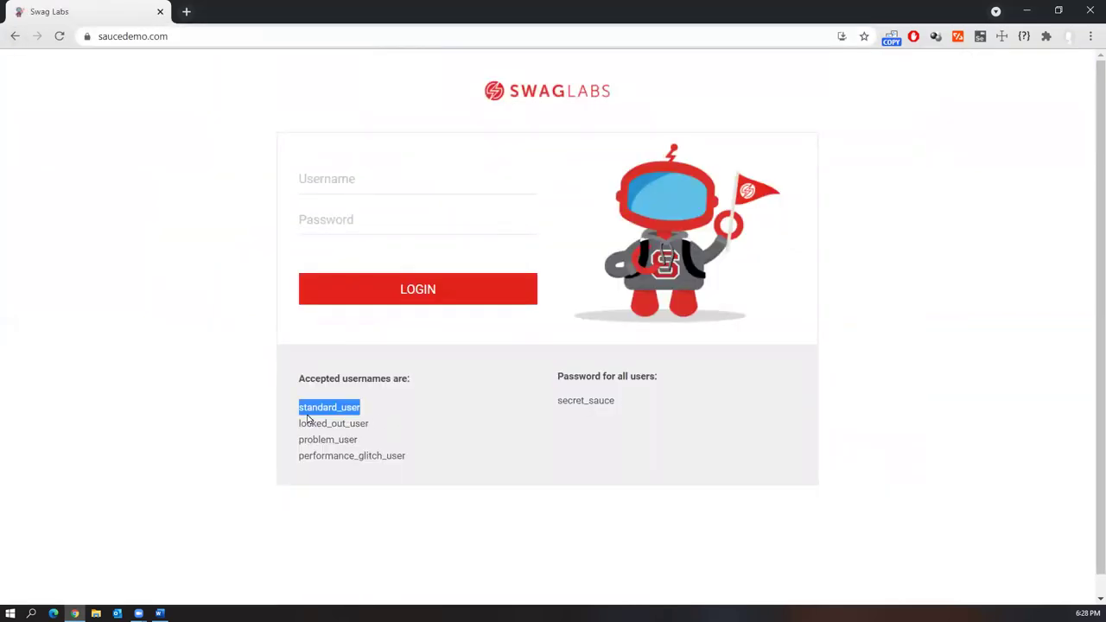
pyautogui.click(326, 187)
pyautogui.hotkey('ctrl', 'v')
pyautogui.doubleClick(596, 400)
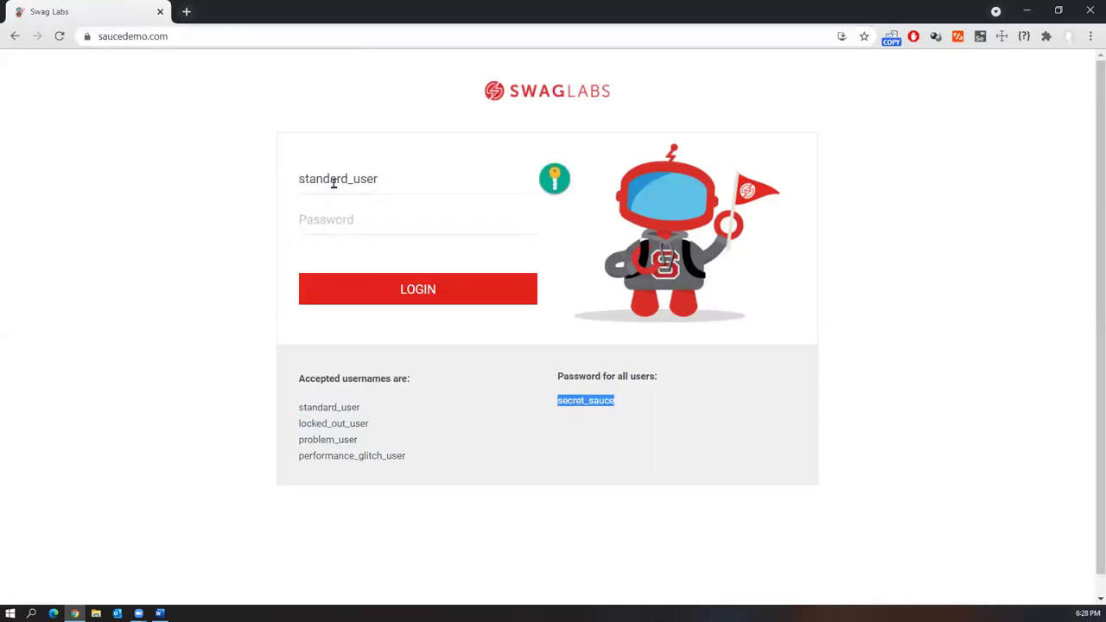
pyautogui.click(335, 220)
pyautogui.hotkey('ctrl', 'v')
pyautogui.click(409, 290)
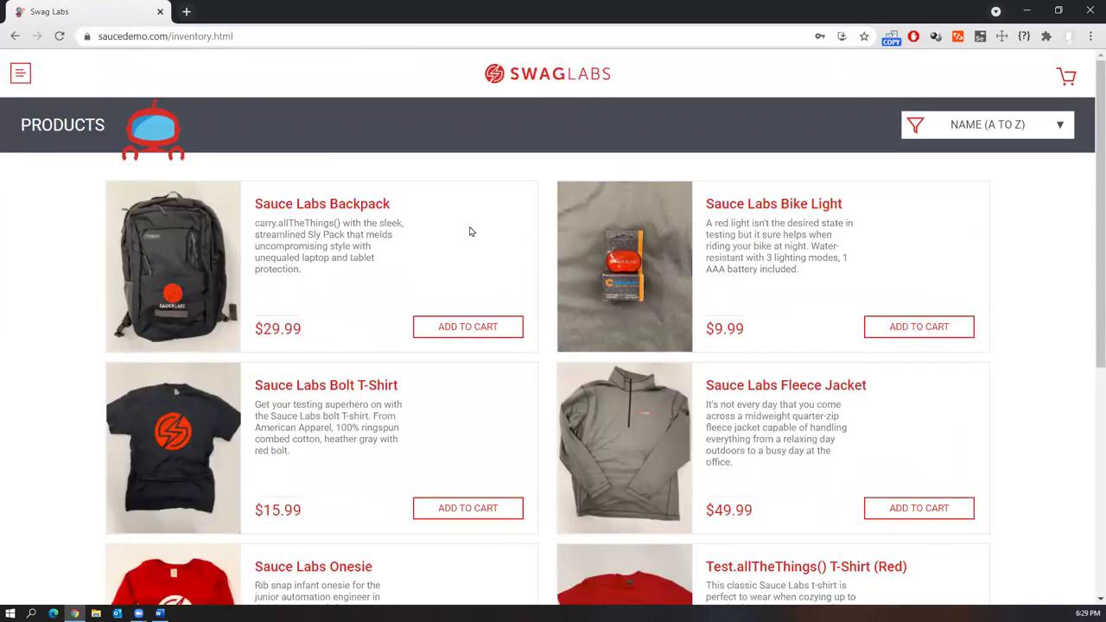
# Look at the side menu and the product sort options, leaving both unchanged
pyautogui.click(20, 75)
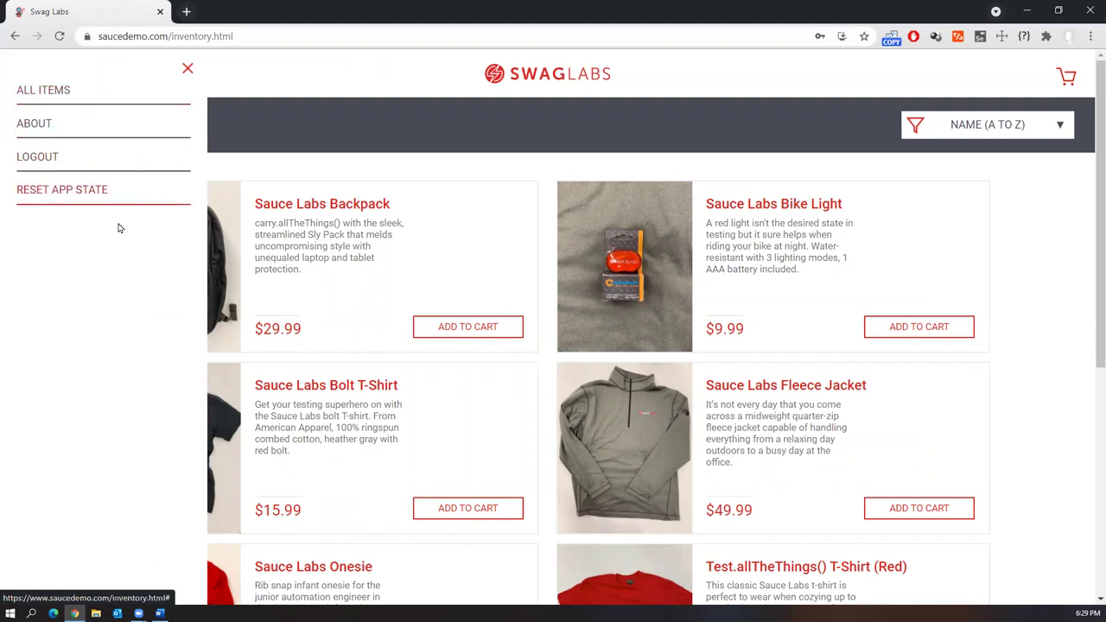
pyautogui.click(184, 71)
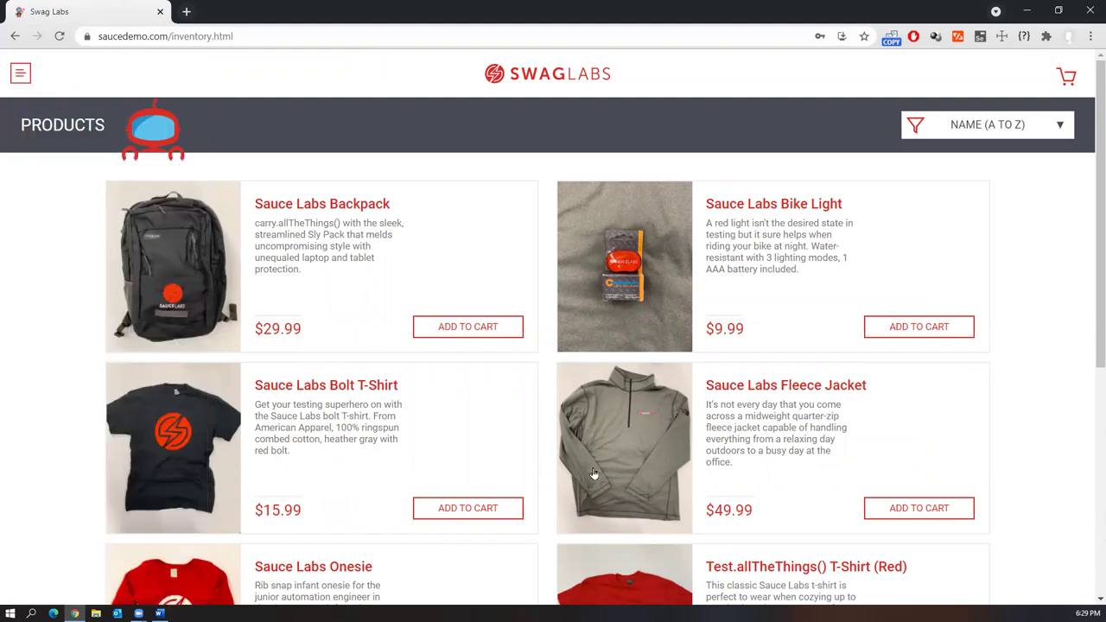
pyautogui.scroll(-2, 595, 471)
pyautogui.scroll(-2, 639, 458)
pyautogui.scroll(5, 671, 452)
pyautogui.click(1002, 136)
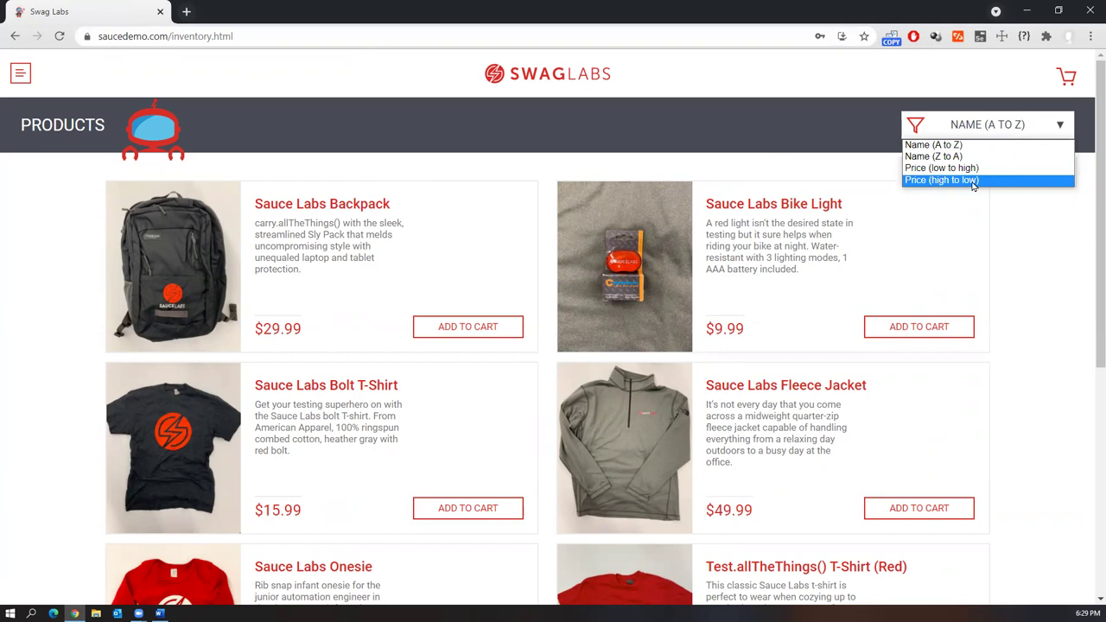
pyautogui.click(1031, 255)
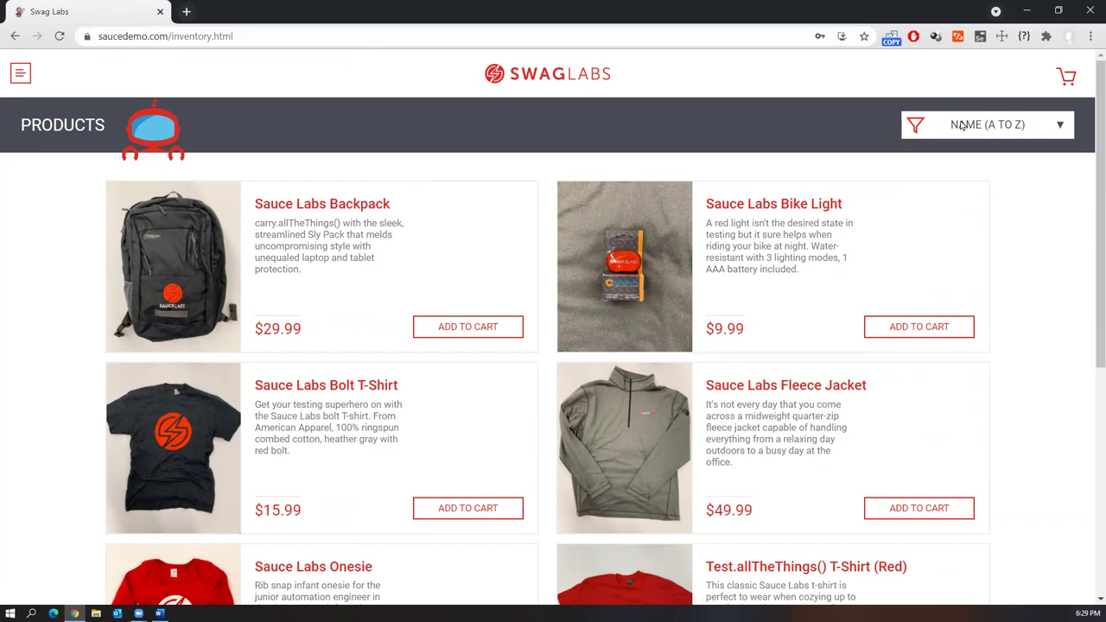
# Add the Sauce Labs Backpack to the cart, view the cart, then return to Word
pyautogui.click(477, 334)
pyautogui.click(1068, 76)
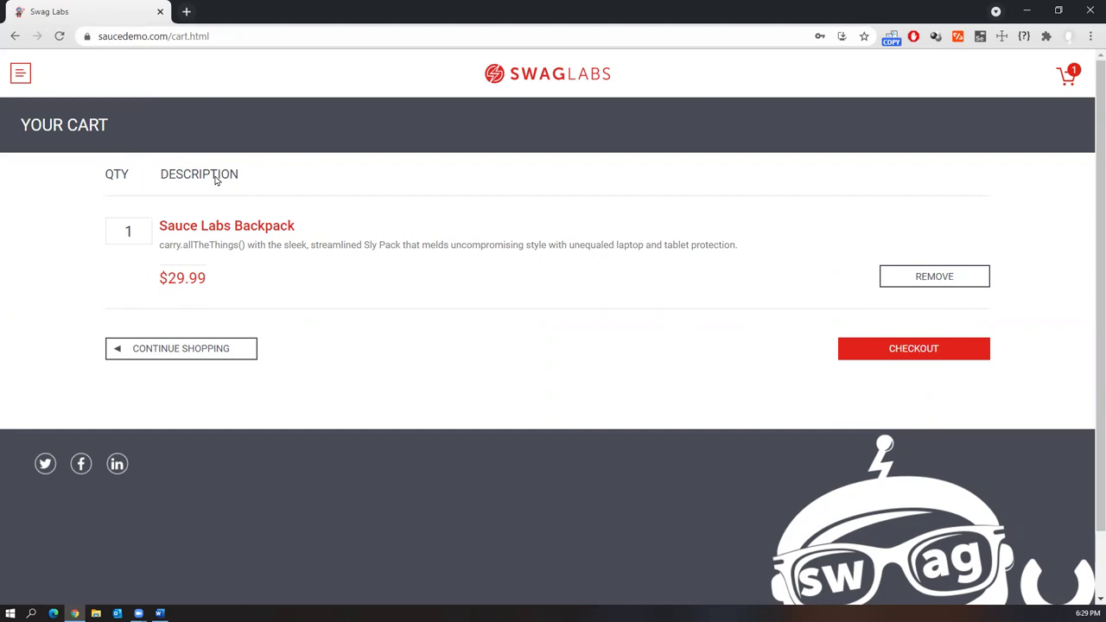
pyautogui.click(14, 39)
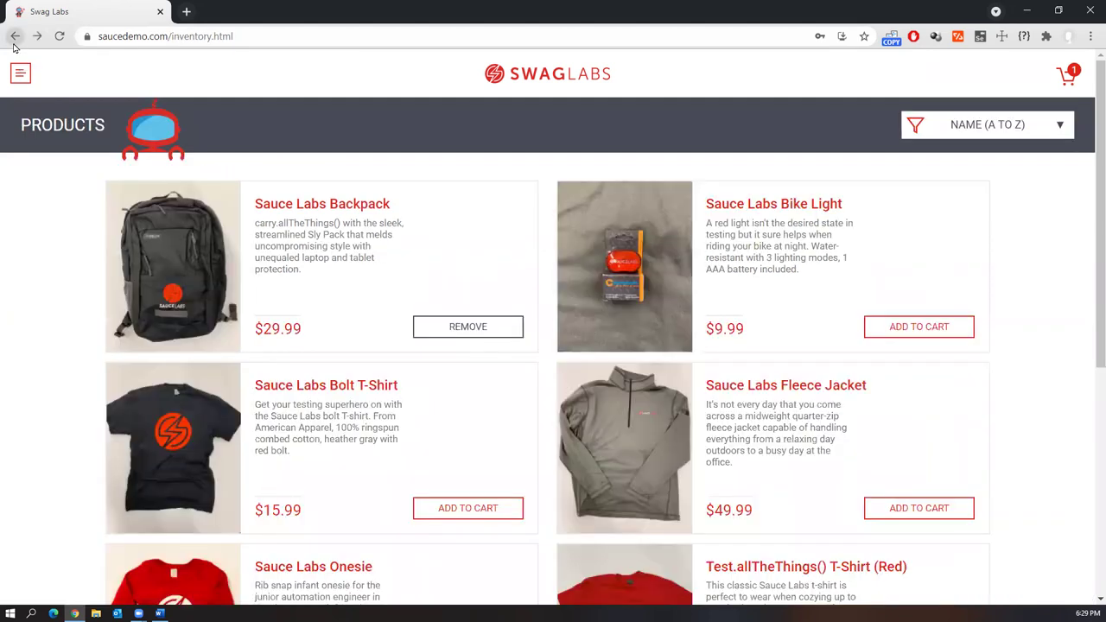
pyautogui.hotkey('alt', 'Tab')
# Select and deselect the Beginners and Intermediate & Advanced URL lists in Word
pyautogui.tripleClick(553, 351)
pyautogui.click(617, 348)
pyautogui.moveTo(617, 348); pyautogui.dragTo(377, 230)
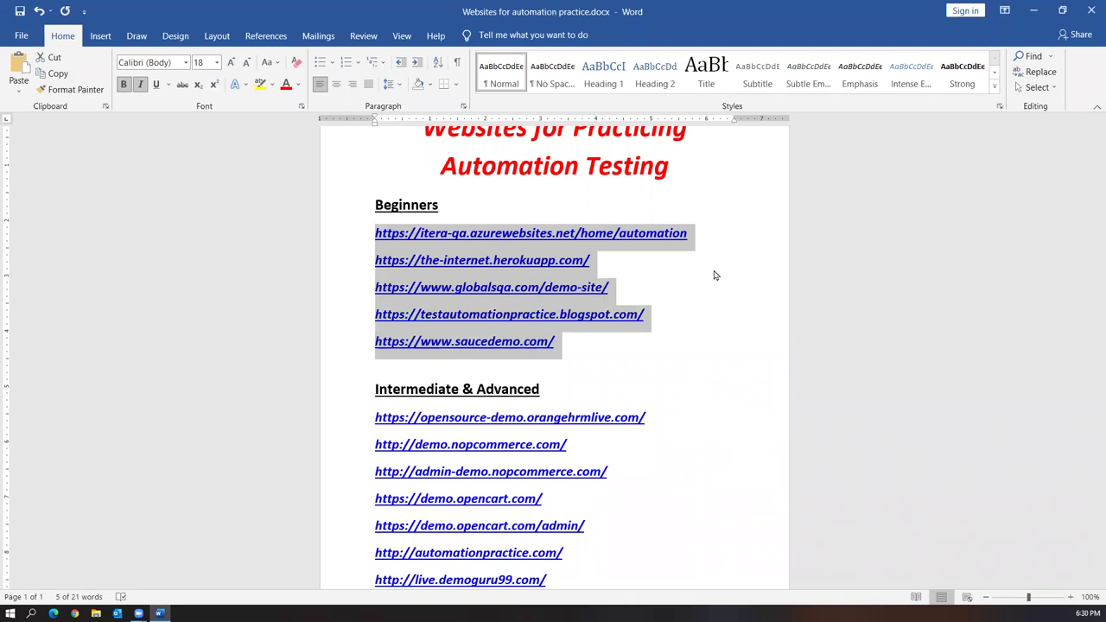
pyautogui.moveTo(610, 343); pyautogui.dragTo(359, 230)
pyautogui.click(743, 351)
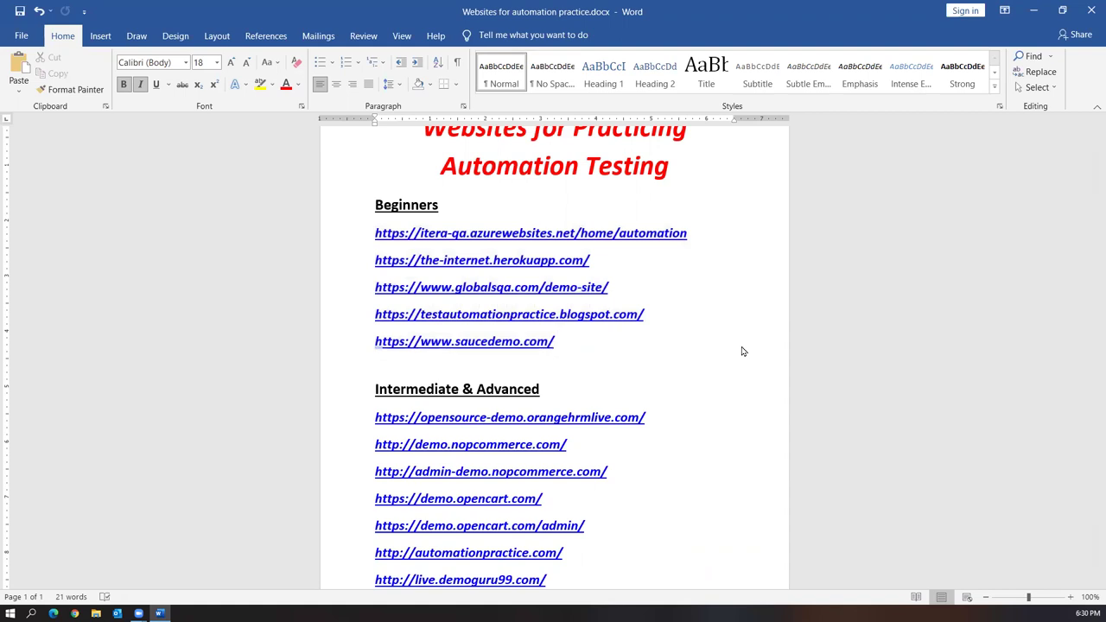
pyautogui.scroll(-2, 735, 264)
pyautogui.moveTo(578, 519); pyautogui.dragTo(377, 332)
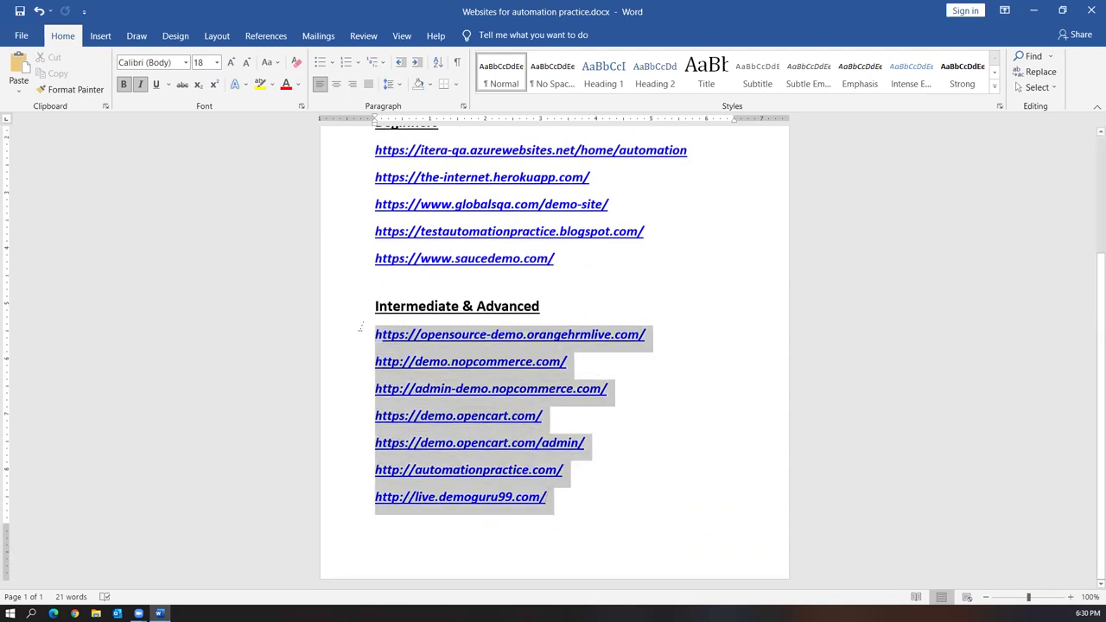
pyautogui.click(706, 477)
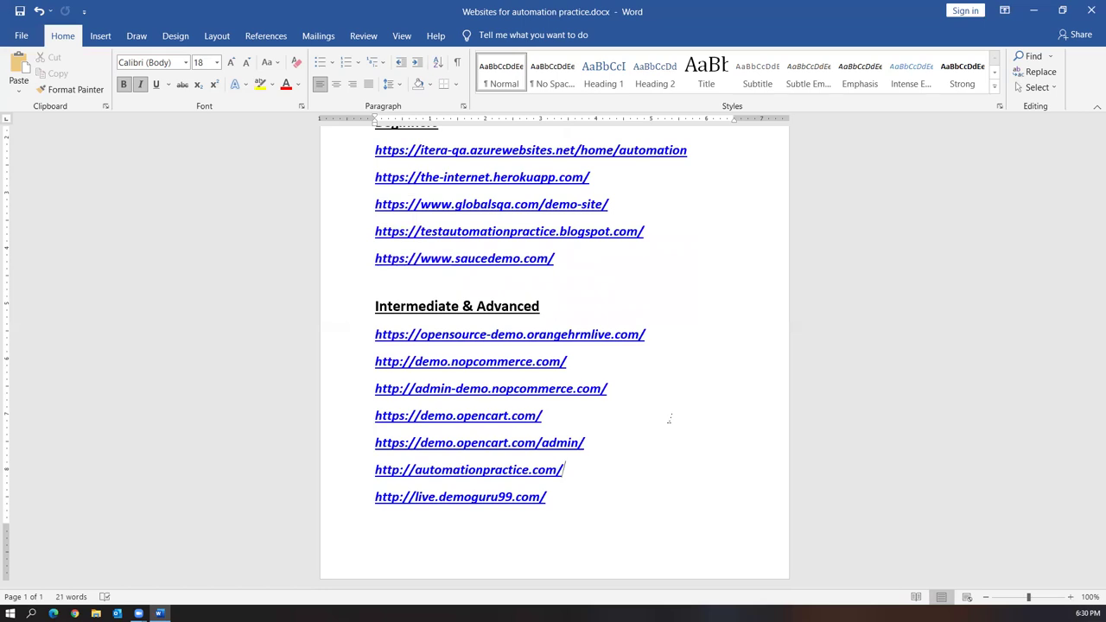
# Copy the opensource-demo.orangehrmlive.com link and load it in a new Chrome window
pyautogui.moveTo(659, 335); pyautogui.dragTo(373, 337)
pyautogui.hotkey('ctrl', 'c')
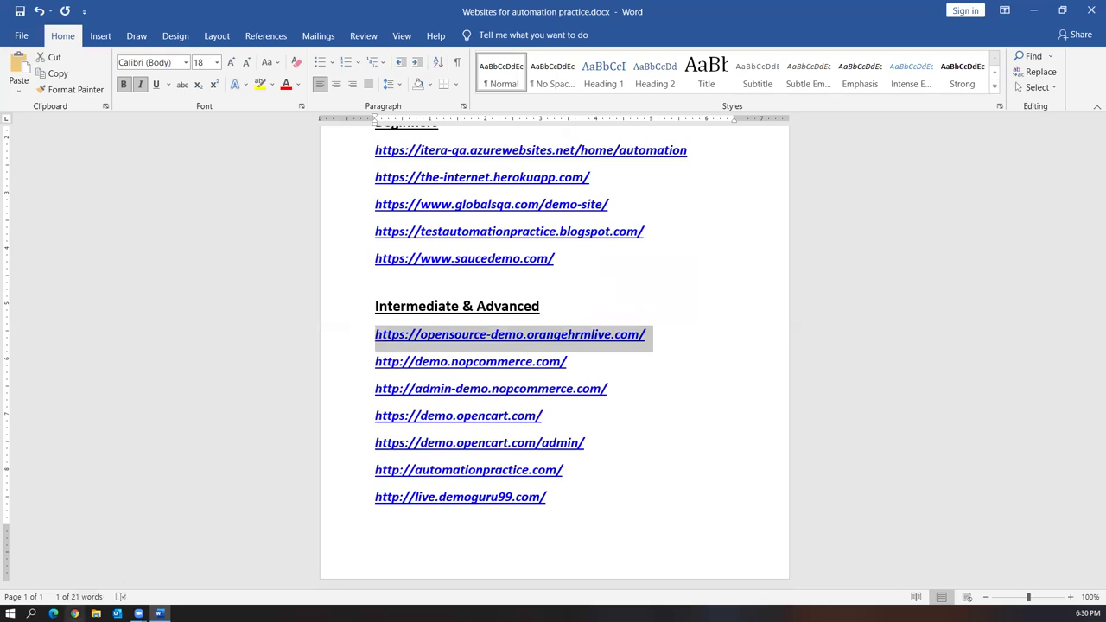
pyautogui.click(74, 614)
pyautogui.hotkey('ctrl', 'v')
pyautogui.press('Return')
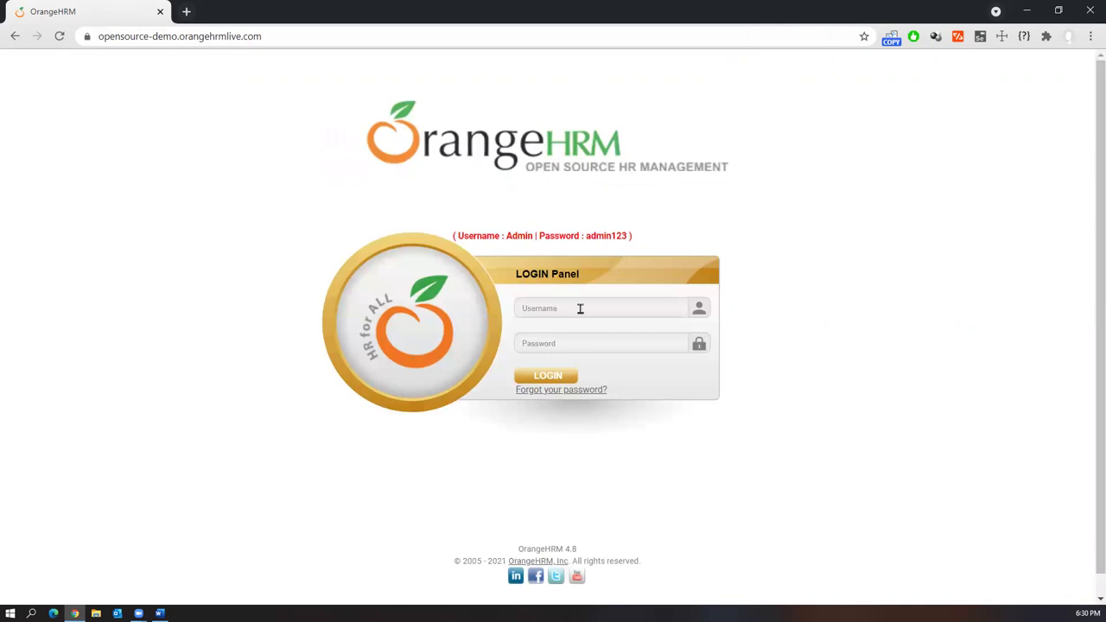
# Fill the OrangeHRM login with the hint's sample username and password and submit
pyautogui.doubleClick(521, 236)
pyautogui.hotkey('ctrl', 'c')
pyautogui.click(577, 307)
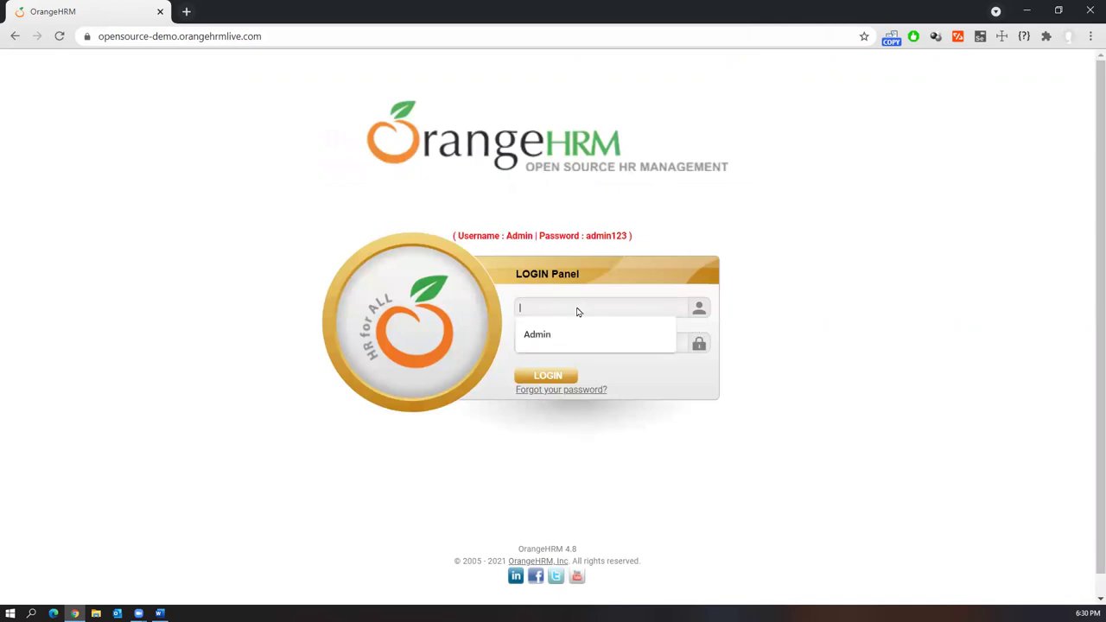
pyautogui.hotkey('ctrl', 'v')
pyautogui.doubleClick(608, 235)
pyautogui.hotkey('ctrl', 'c')
pyautogui.click(529, 345)
pyautogui.hotkey('ctrl', 'v')
pyautogui.click(541, 377)
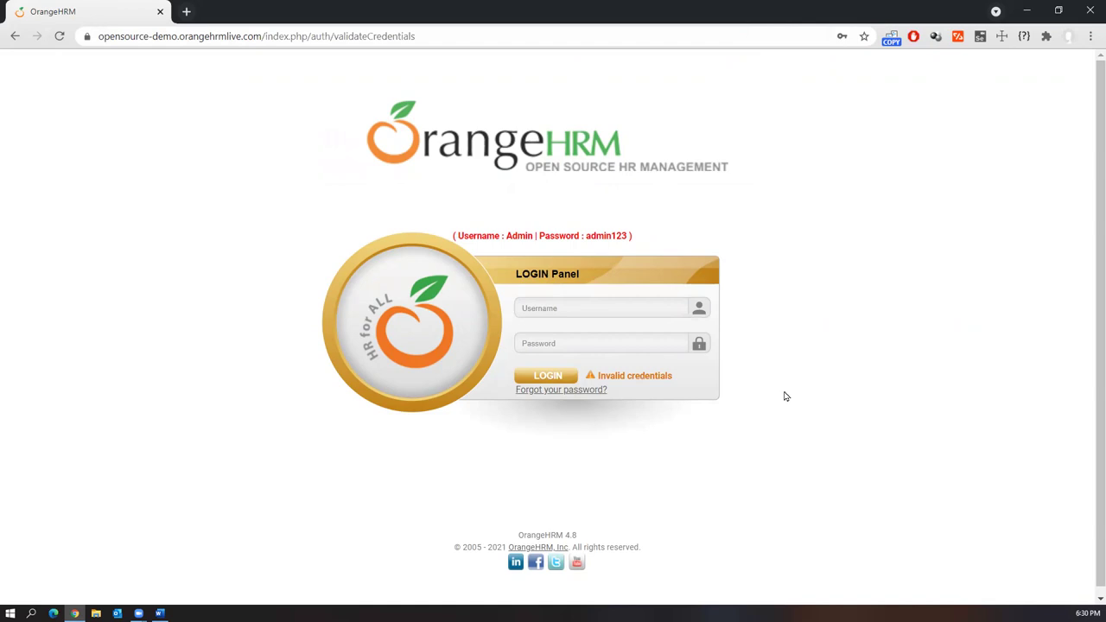
# Retry the login, pasting the sample username and typing the sample password
pyautogui.doubleClick(519, 235)
pyautogui.click(562, 308)
pyautogui.hotkey('ctrl', 'v')
pyautogui.click(548, 342)
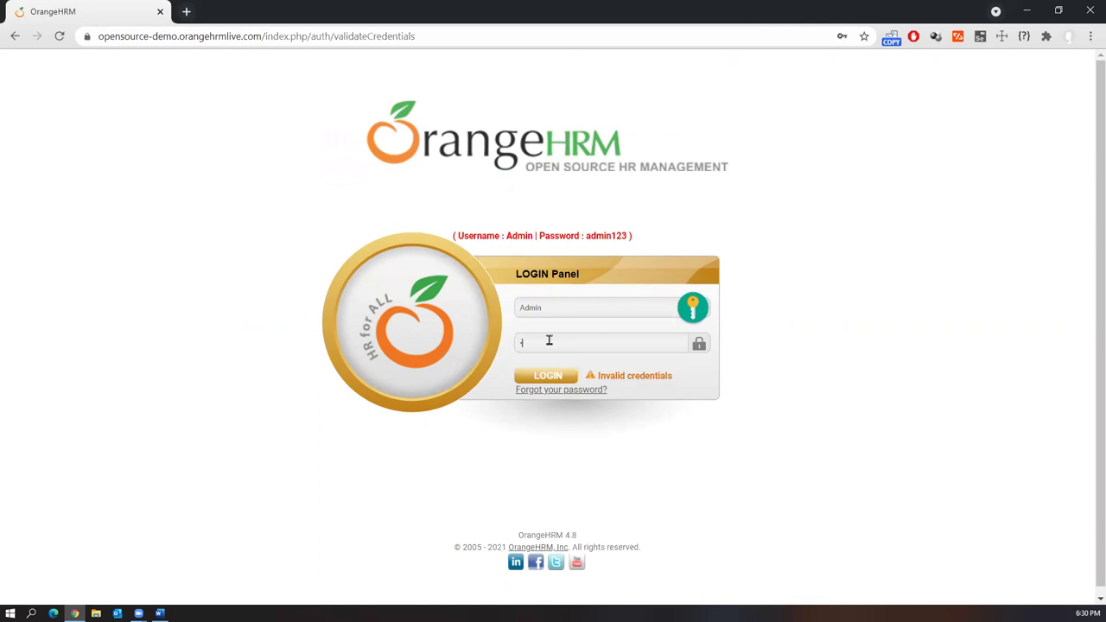
pyautogui.write('admin123')
pyautogui.click(540, 378)
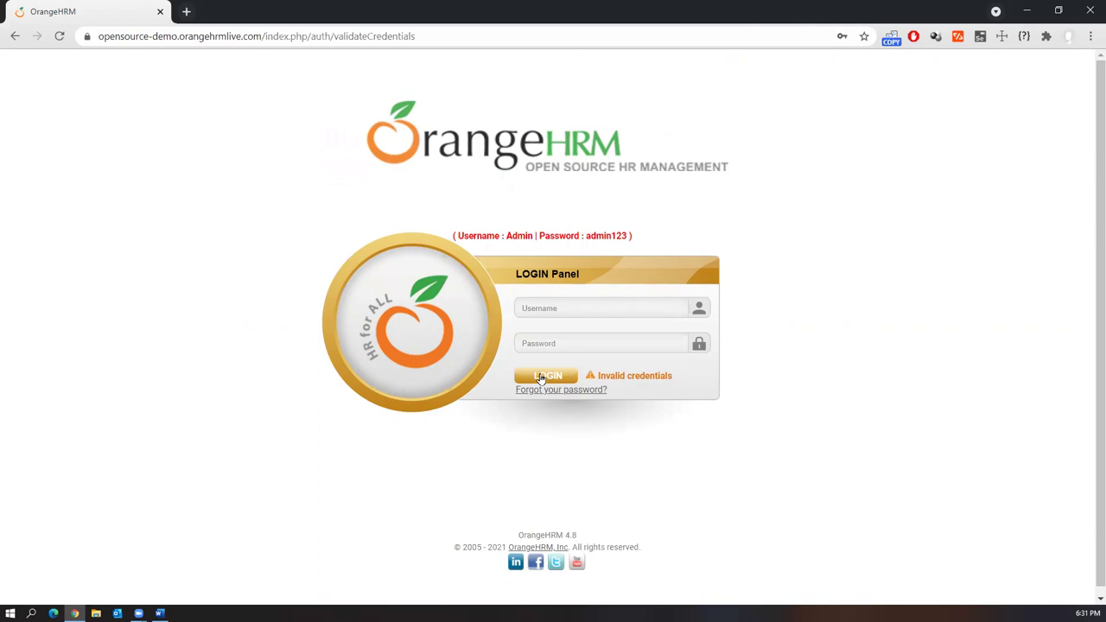
# Re-enter the admin credentials and submit the login form once more
pyautogui.click(548, 312)
pyautogui.write('Admin')
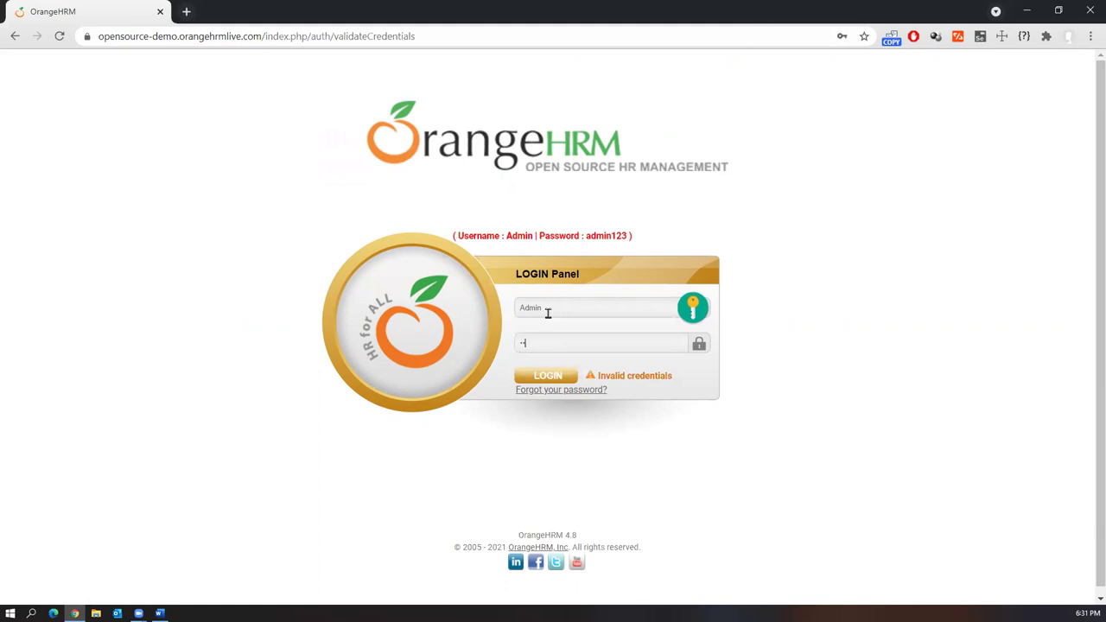
pyautogui.write('admin123')
pyautogui.click(550, 377)
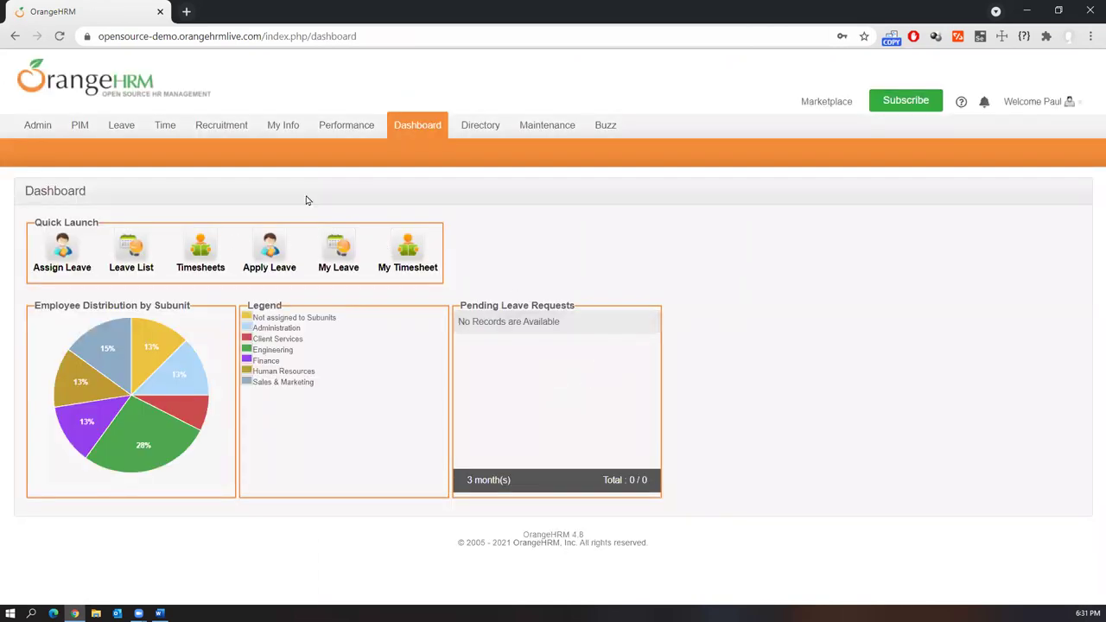
# Open Admin > User Management > Users to view the System Users list
pyautogui.moveTo(33, 128)
pyautogui.moveTo(42, 154)
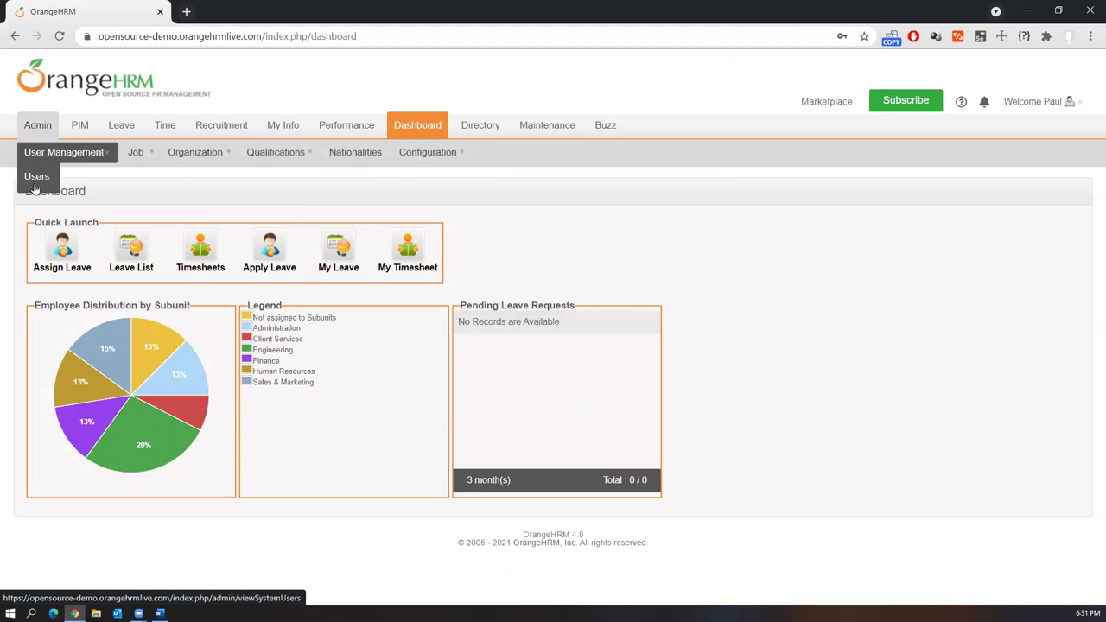
pyautogui.click(36, 176)
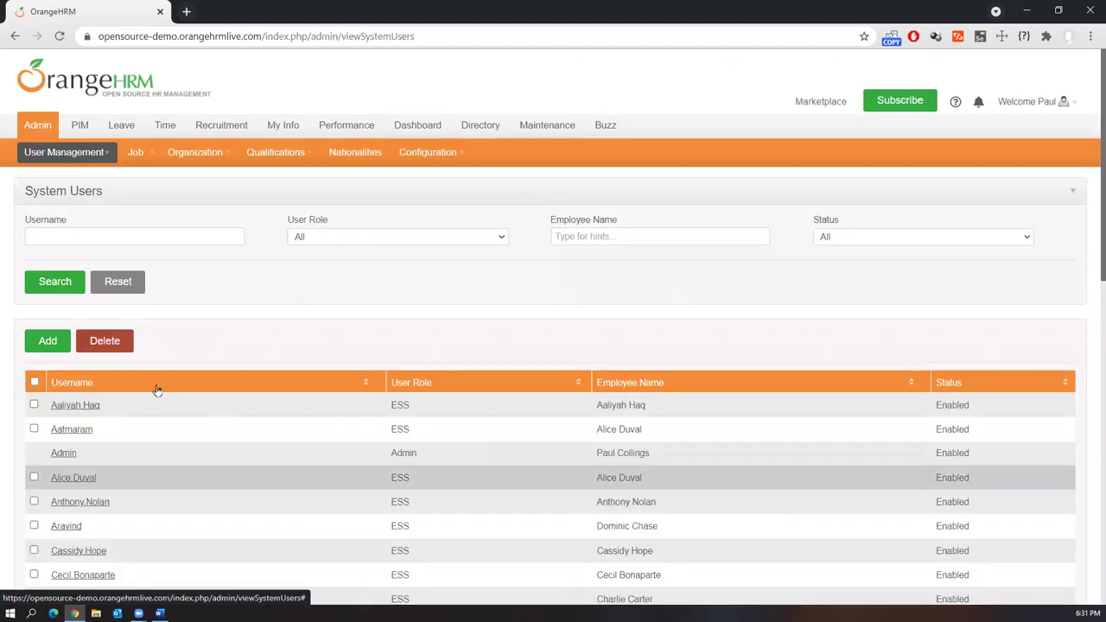
pyautogui.scroll(-2, 233, 484)
pyautogui.scroll(2, 233, 501)
# Visit PIM's Employee List and Add Employee pages, finishing on Add Employee
pyautogui.moveTo(75, 125)
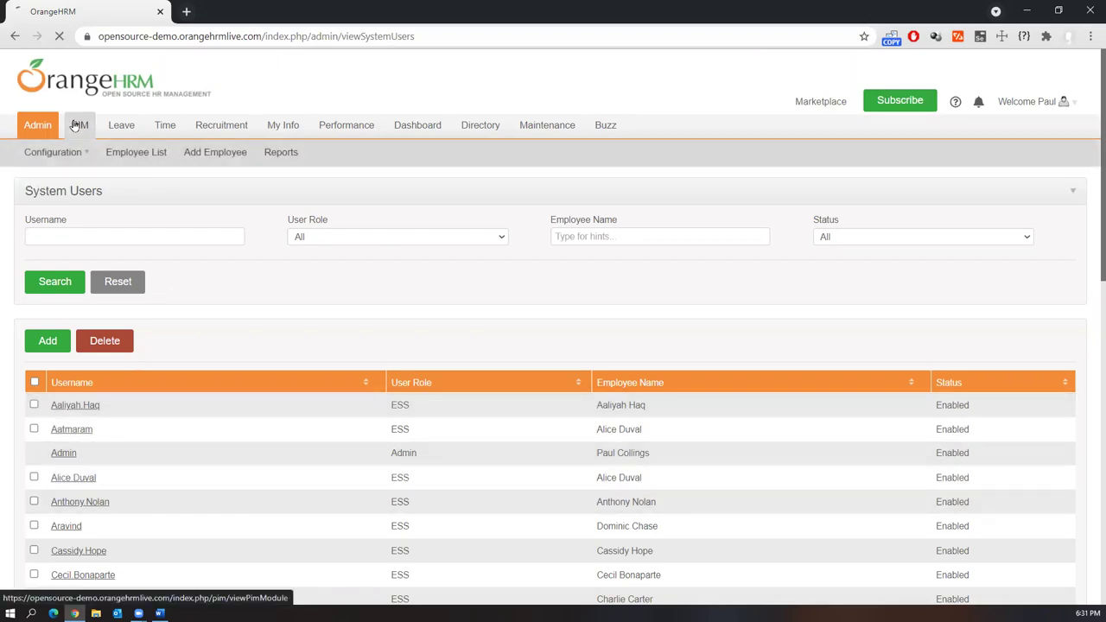
pyautogui.click(145, 153)
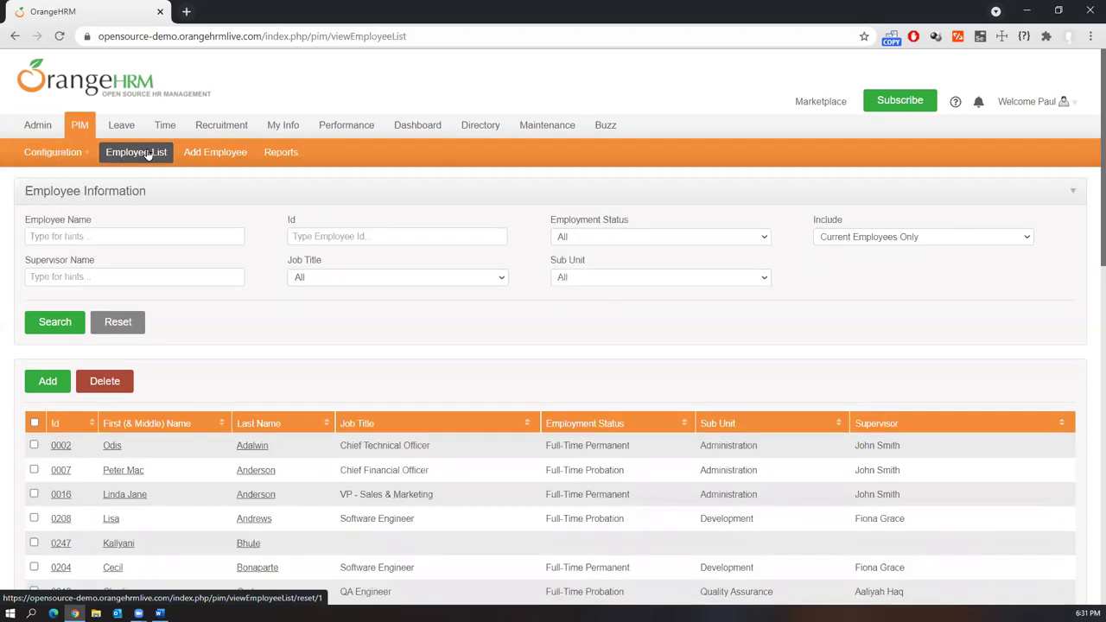
pyautogui.click(206, 155)
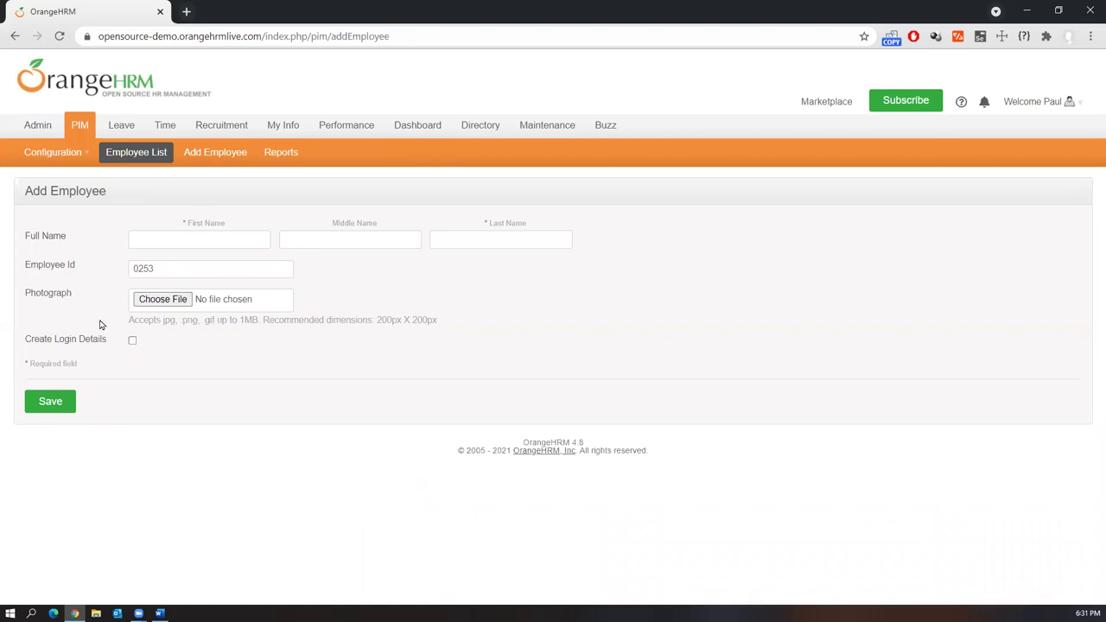
pyautogui.click(207, 158)
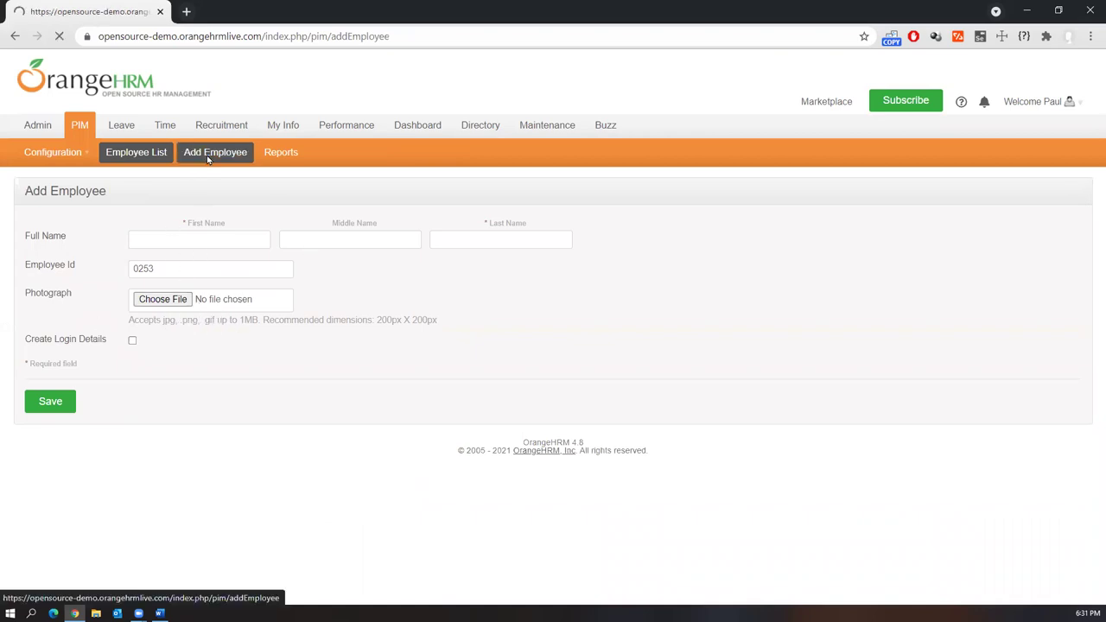
pyautogui.click(121, 154)
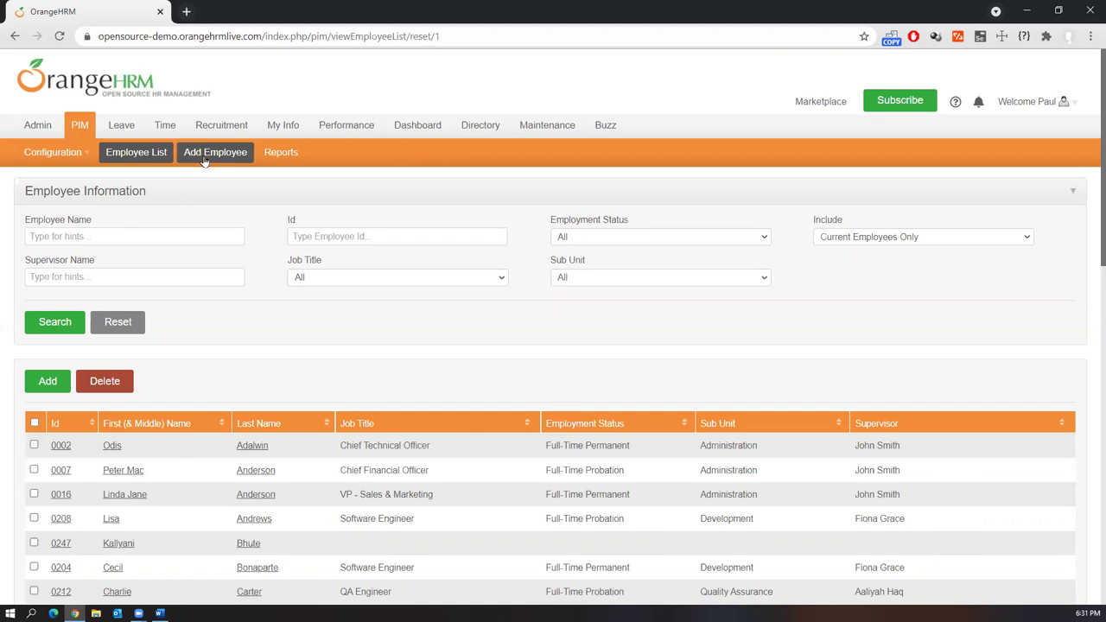
pyautogui.scroll(-1, 206, 424)
pyautogui.scroll(-6, 207, 423)
pyautogui.scroll(7, 234, 456)
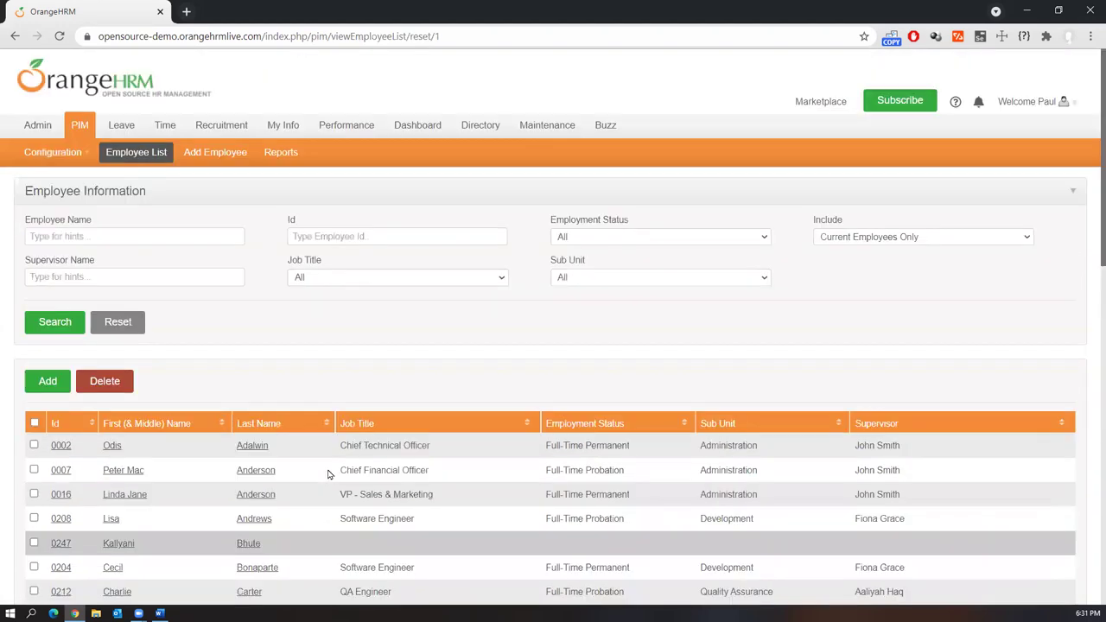
pyautogui.click(223, 155)
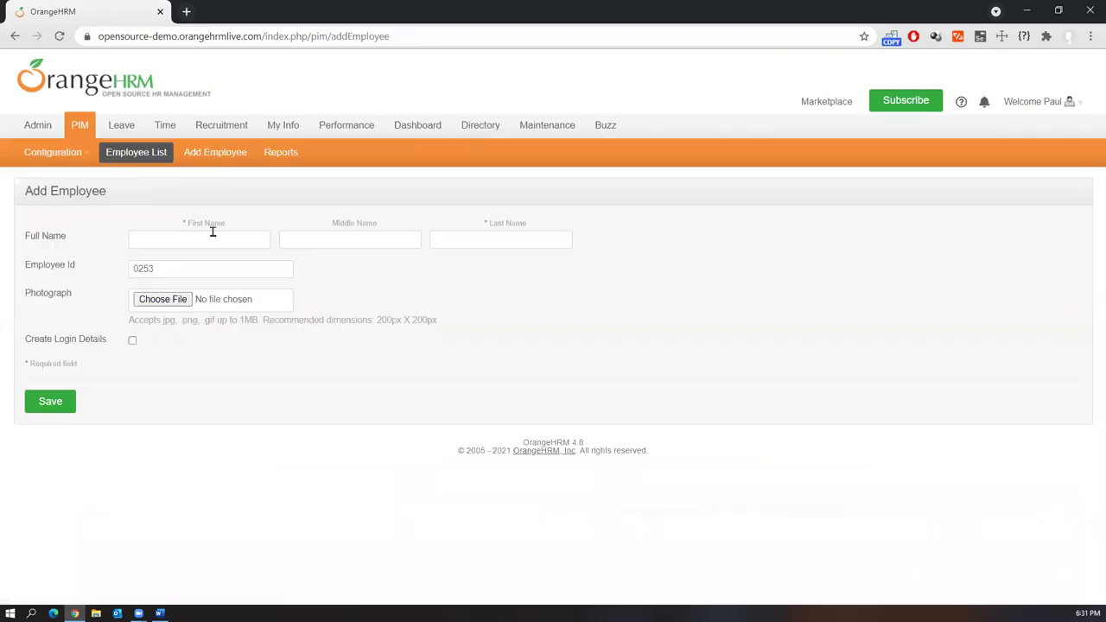
# Open My Info and scroll through the user's Personal Details in OrangeHRM
pyautogui.click(278, 128)
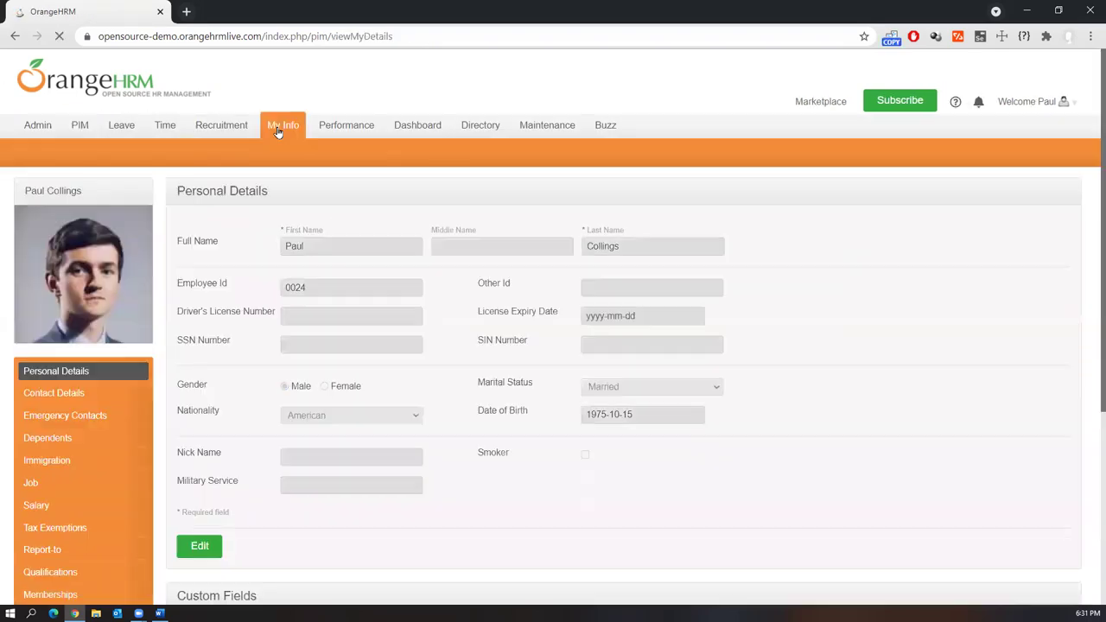
pyautogui.scroll(-1, 226, 465)
pyautogui.scroll(-2, 227, 465)
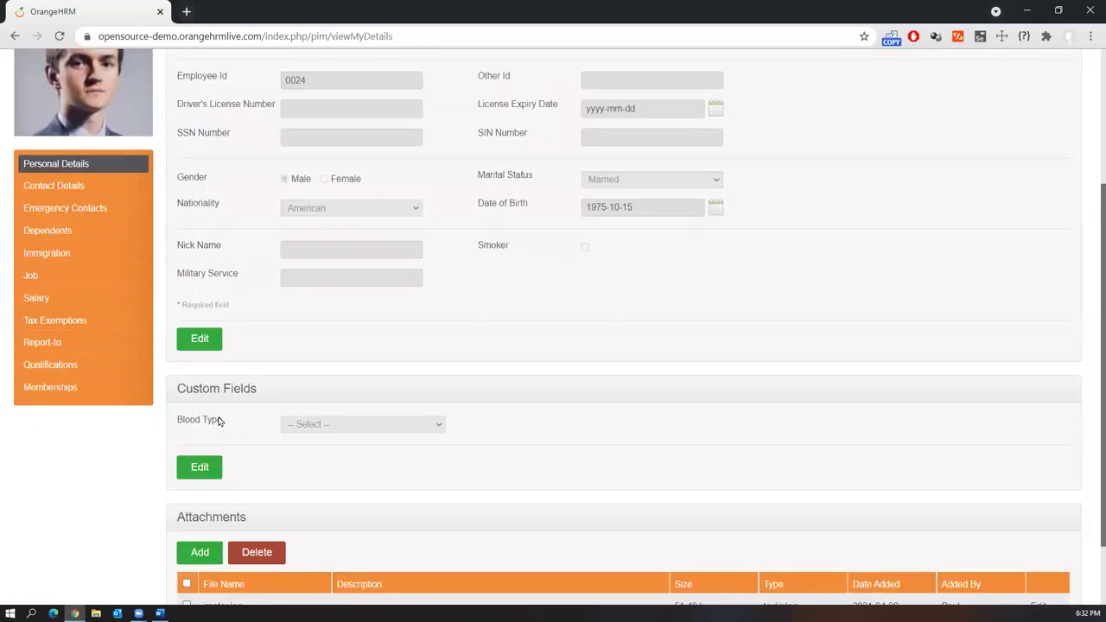
pyautogui.scroll(3, 216, 415)
pyautogui.scroll(-3, 95, 449)
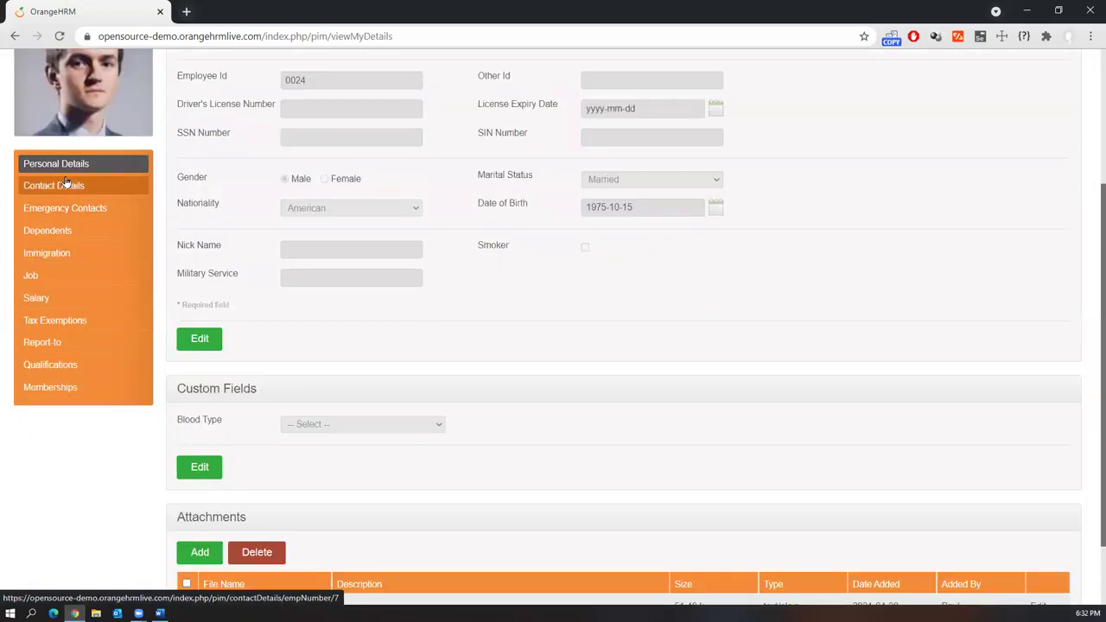
pyautogui.scroll(3, 431, 417)
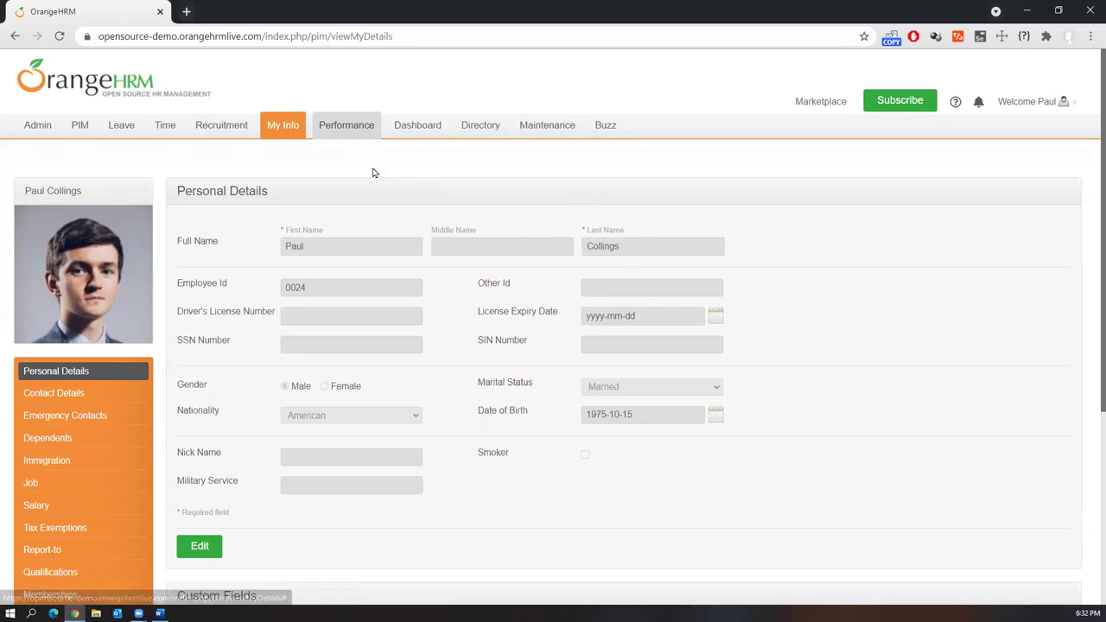
# Switch back to the Word document of practice links
pyautogui.moveTo(109, 133)
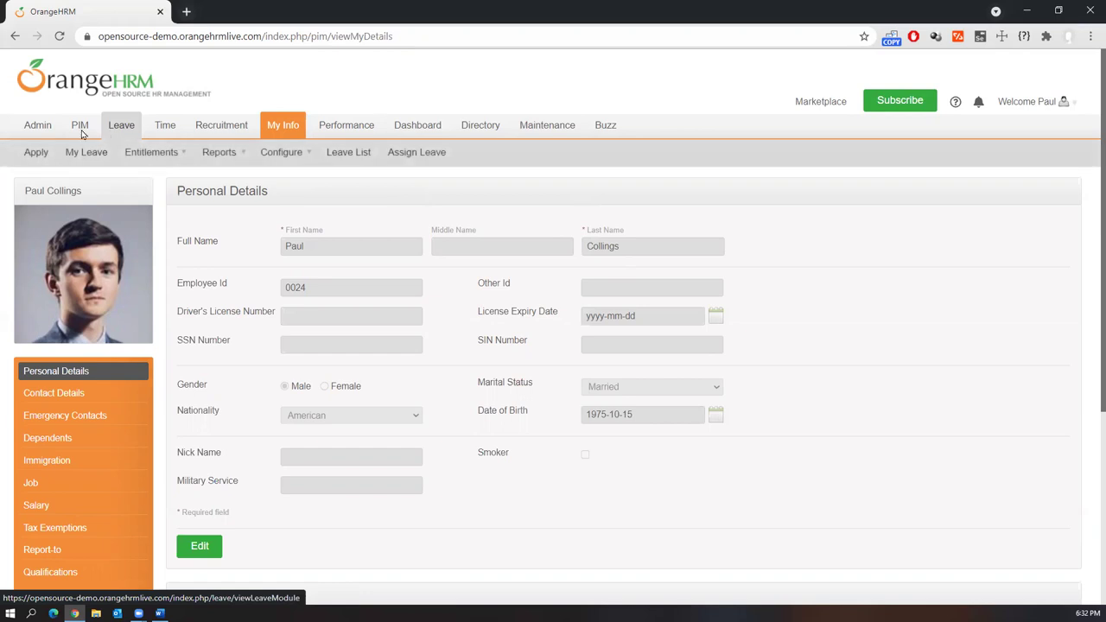
pyautogui.moveTo(231, 154)
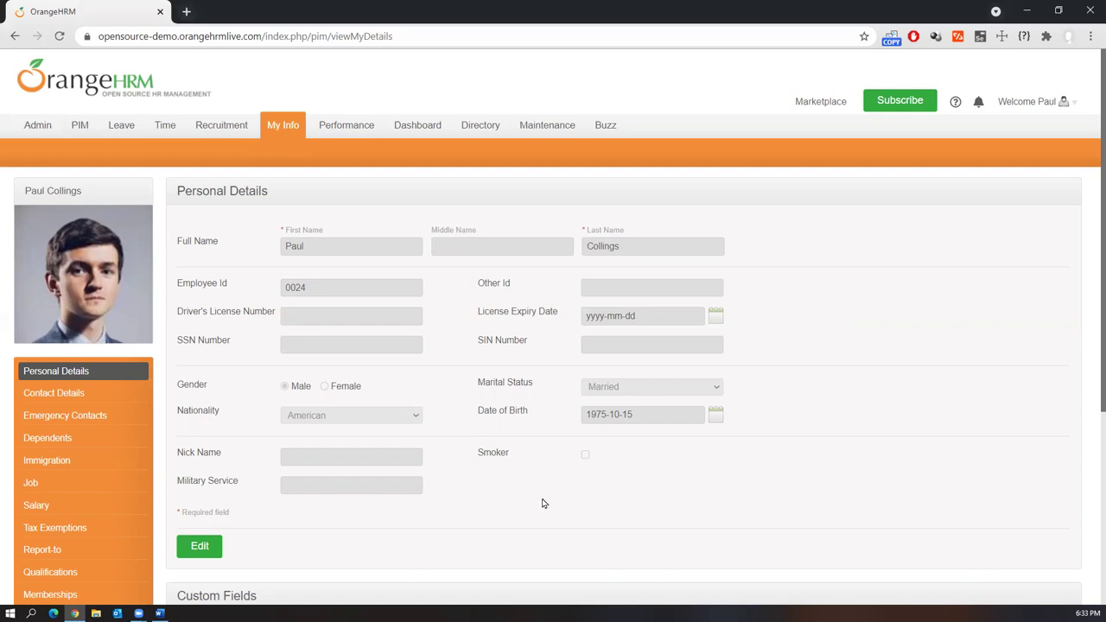
pyautogui.click(159, 612)
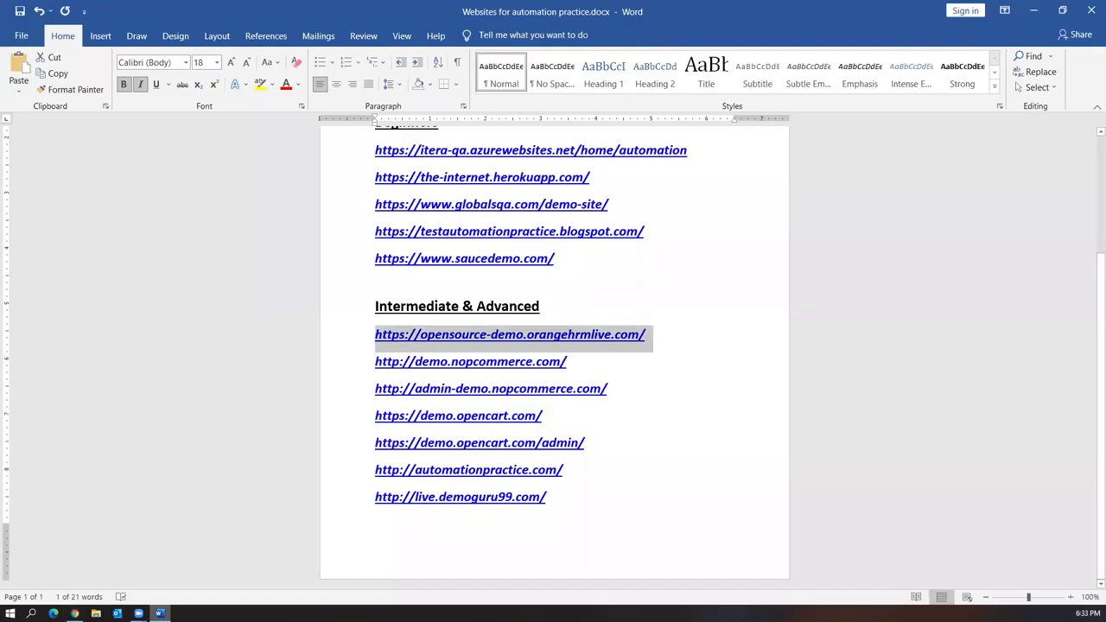
# Insert blank lines after the OrangeHRM and admin-demo links in the Word list
pyautogui.moveTo(498, 361); pyautogui.dragTo(375, 362)
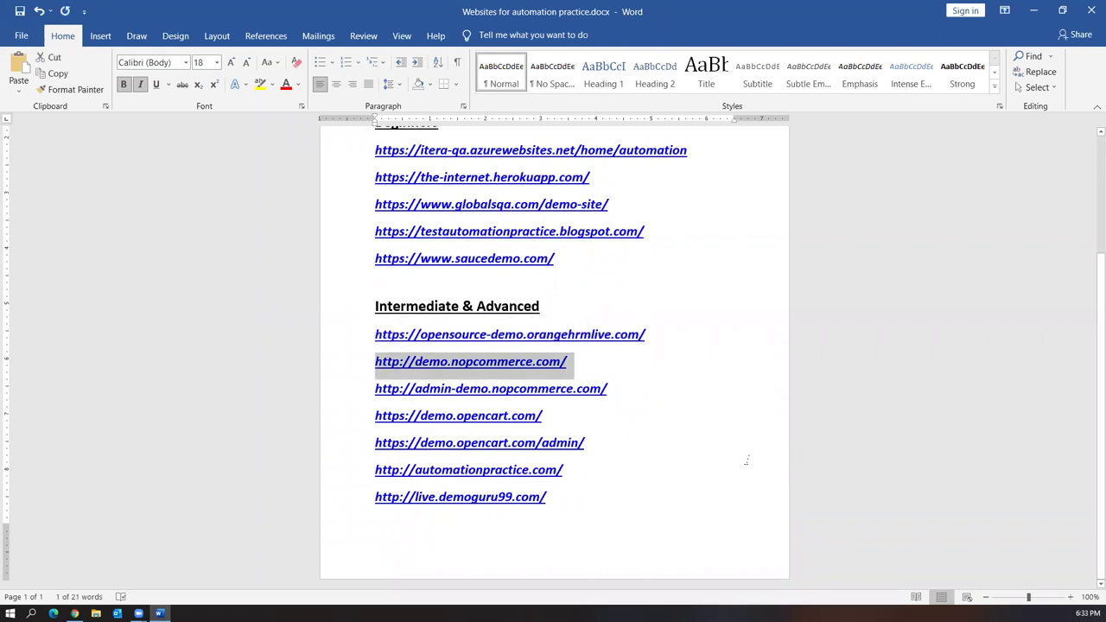
pyautogui.click(666, 333)
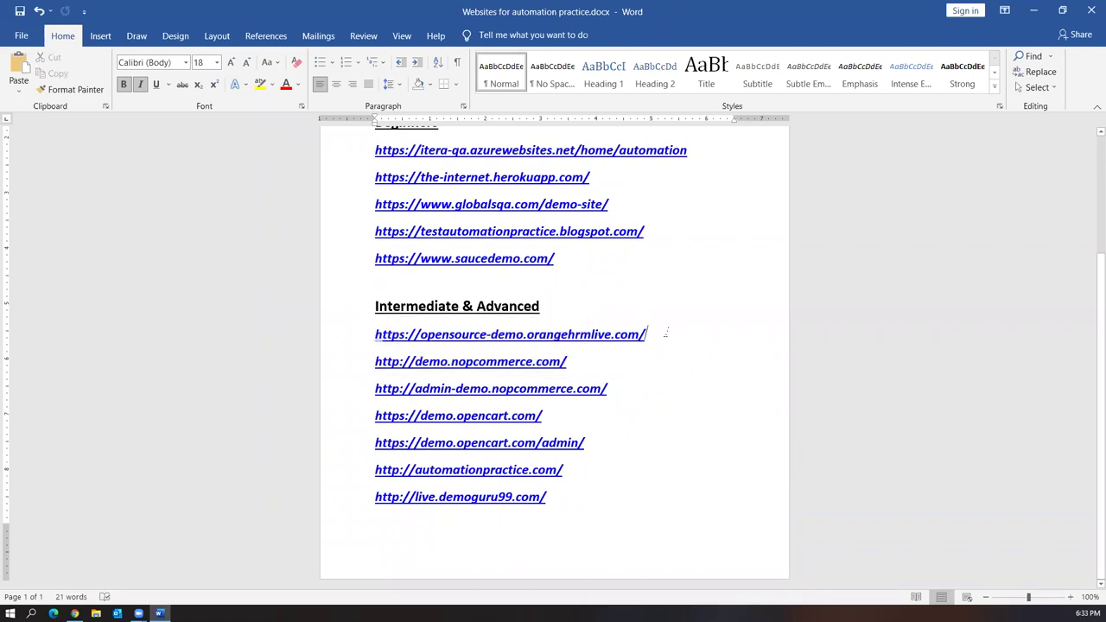
pyautogui.press('Return')
pyautogui.click(652, 413)
pyautogui.press('Return')
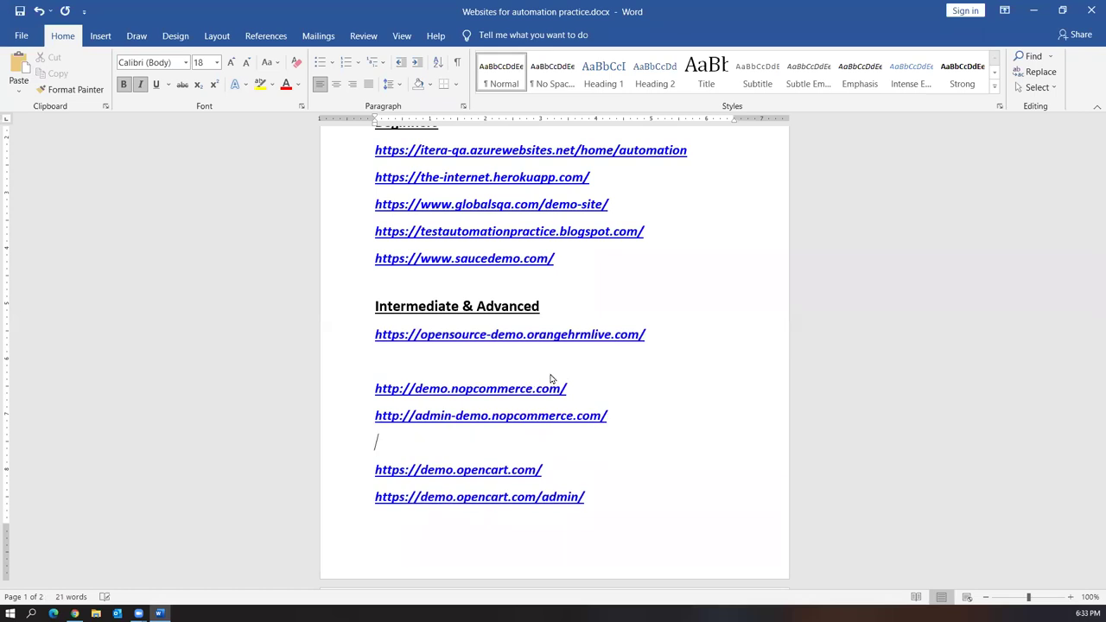
# Select the demo.nopcommerce.com link and load it in Chrome's address bar
pyautogui.moveTo(570, 389); pyautogui.dragTo(375, 389)
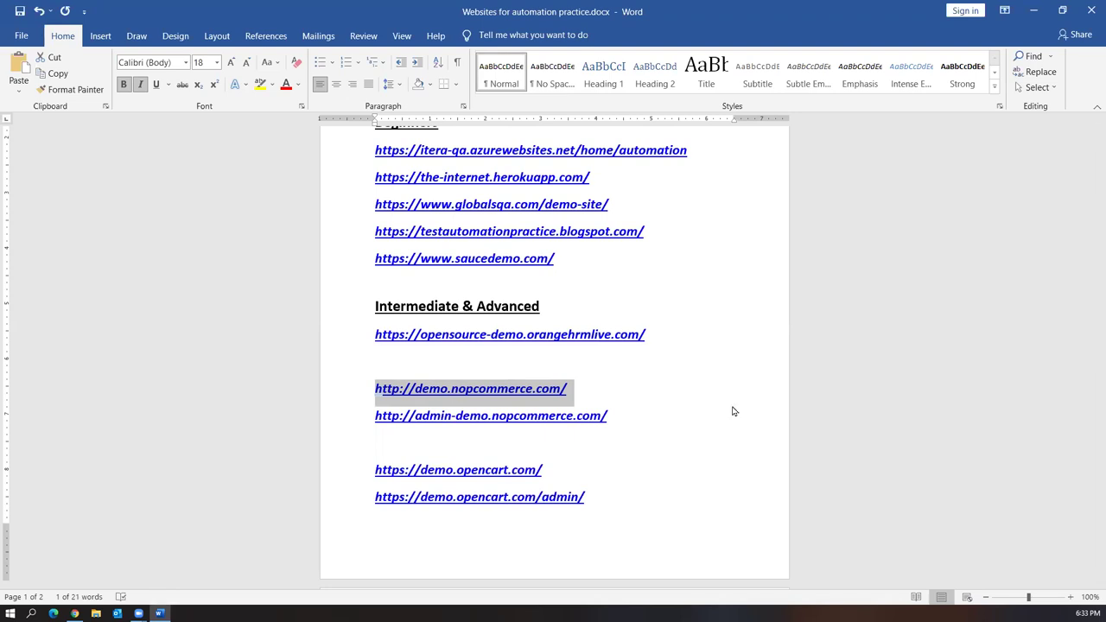
pyautogui.moveTo(610, 415); pyautogui.dragTo(375, 415)
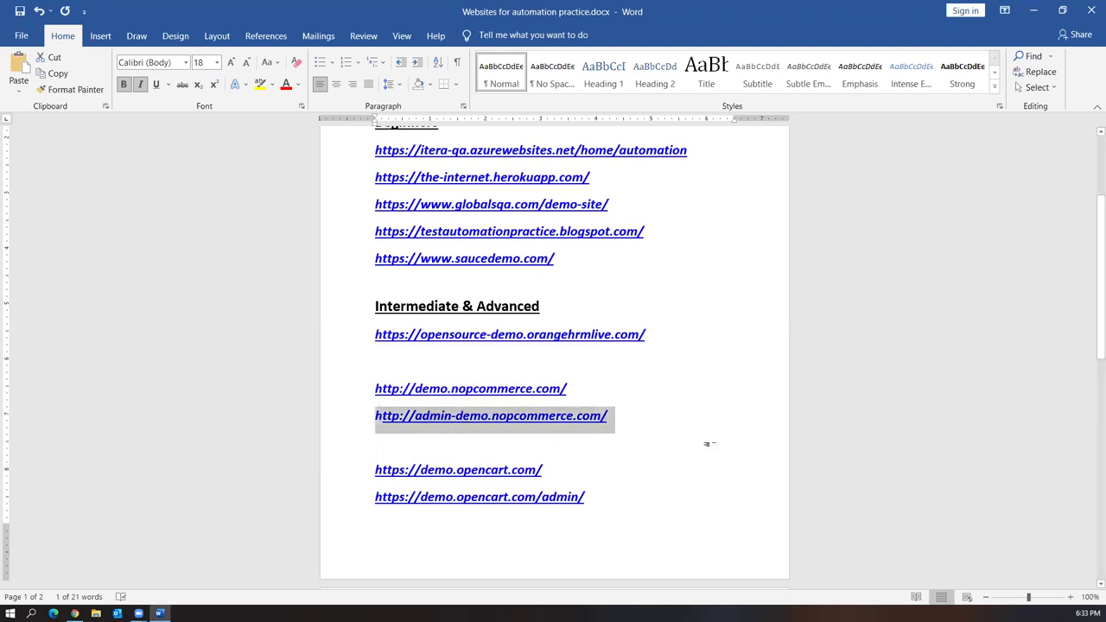
pyautogui.moveTo(574, 389); pyautogui.dragTo(373, 389)
pyautogui.hotkey('ctrl', 'c')
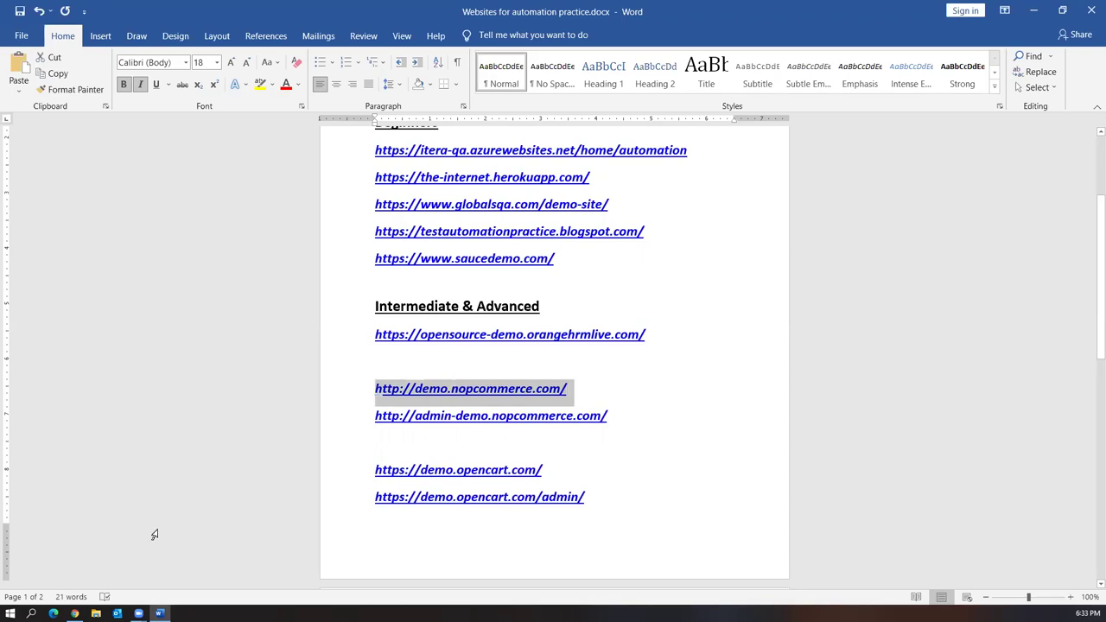
pyautogui.click(74, 613)
pyautogui.click(240, 36)
pyautogui.hotkey('ctrl', 'v')
pyautogui.press('Return')
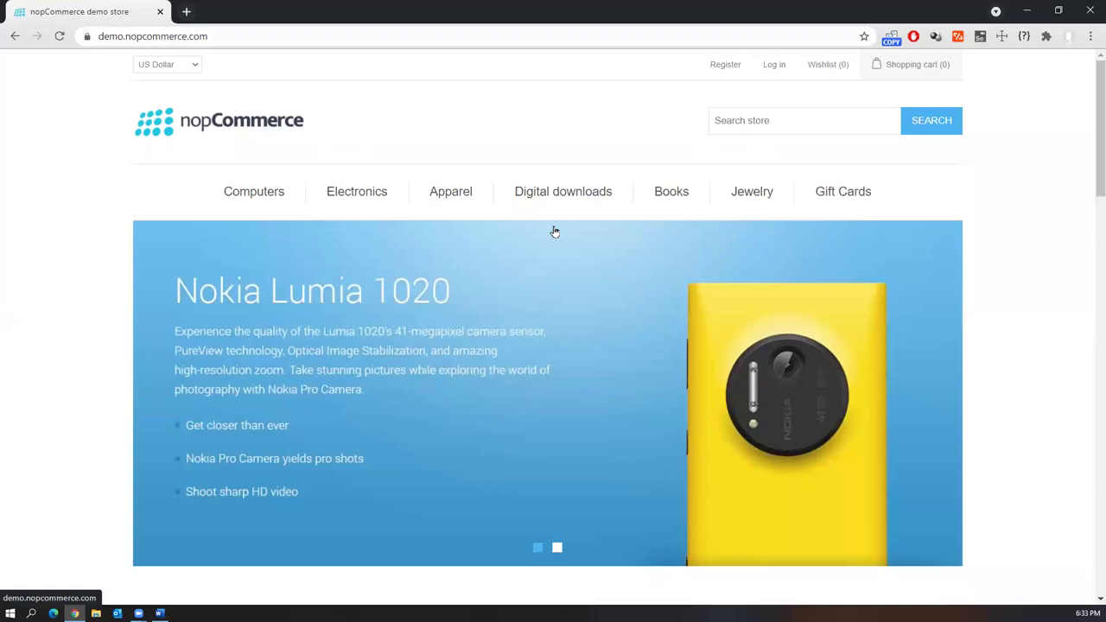
# Open the nopCommerce store's Register page and scroll through the form
pyautogui.click(724, 65)
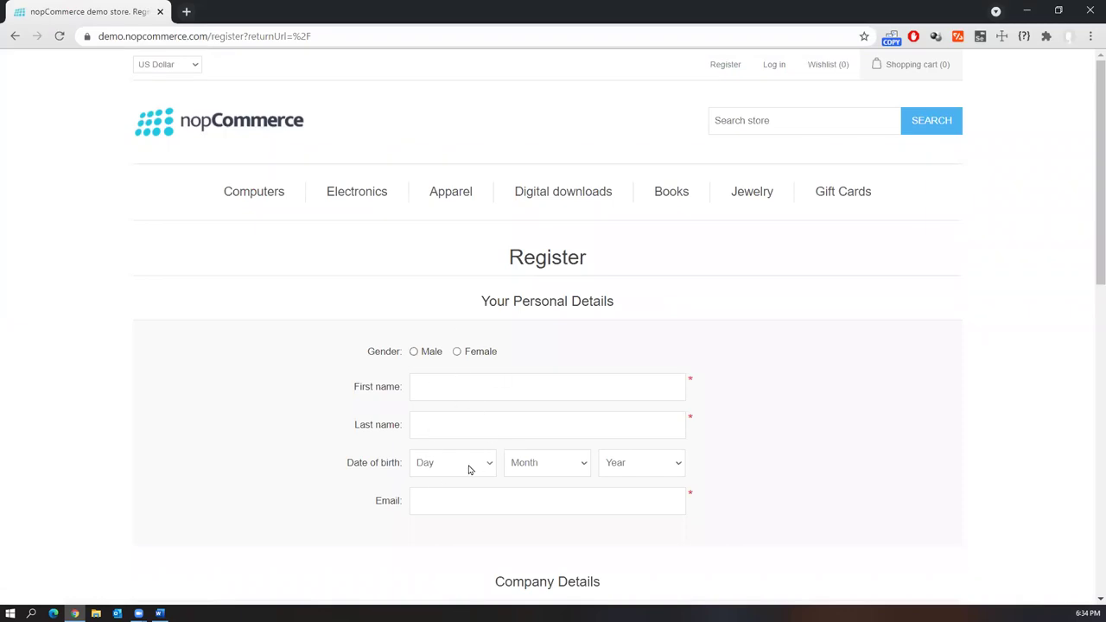
pyautogui.scroll(-2, 493, 467)
pyautogui.scroll(2, 519, 510)
# Visit the empty Wishlist, then return to the Register form
pyautogui.moveTo(899, 60)
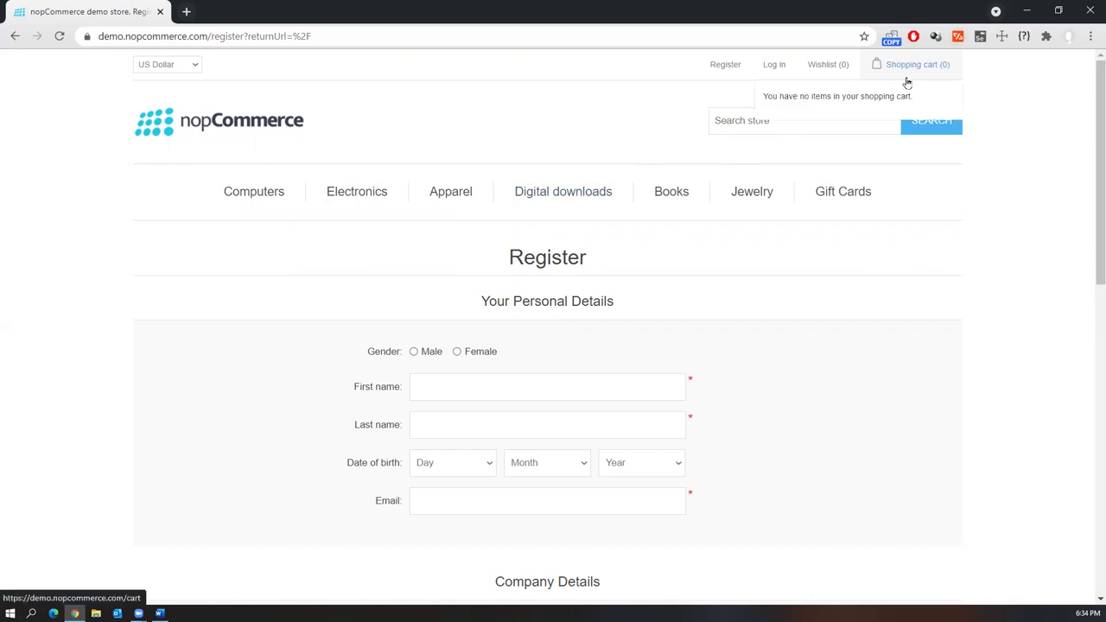
pyautogui.click(821, 65)
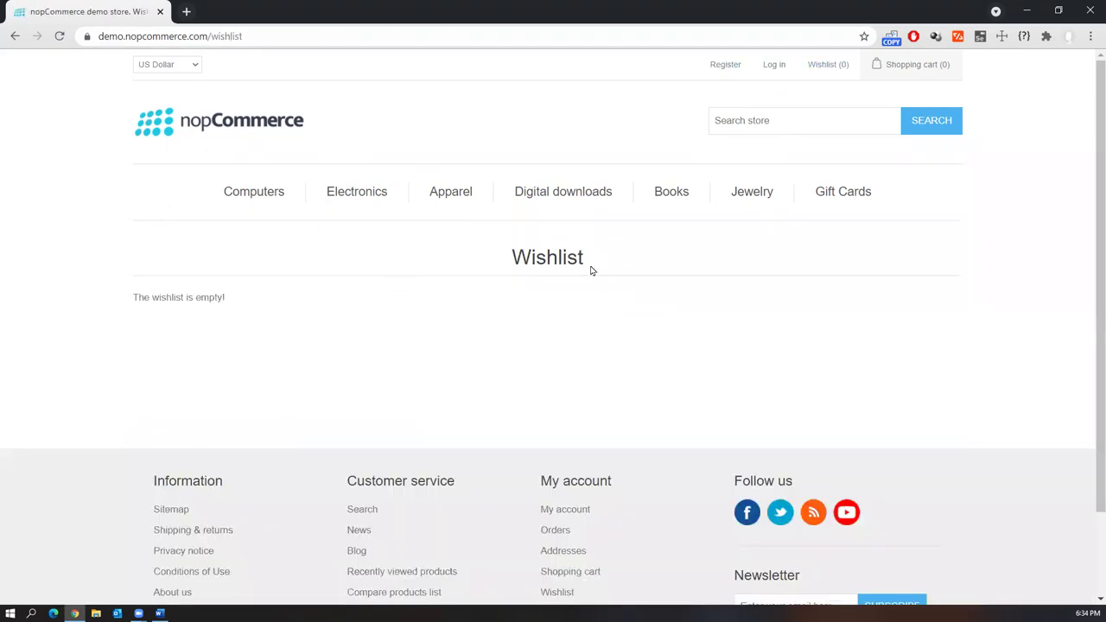
pyautogui.scroll(-2, 845, 406)
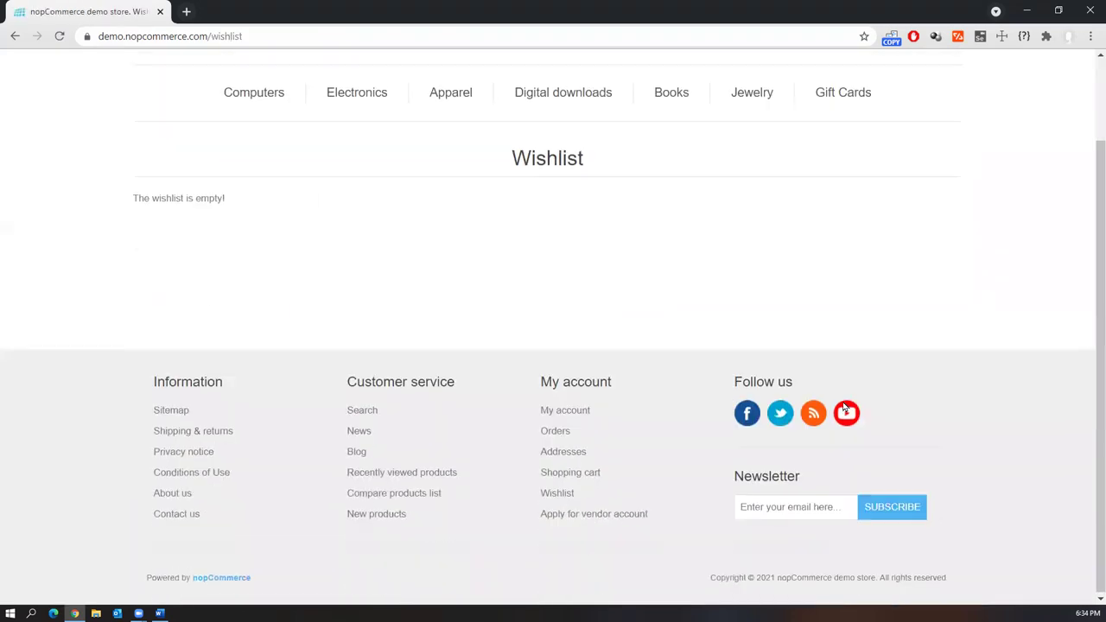
pyautogui.scroll(2, 572, 502)
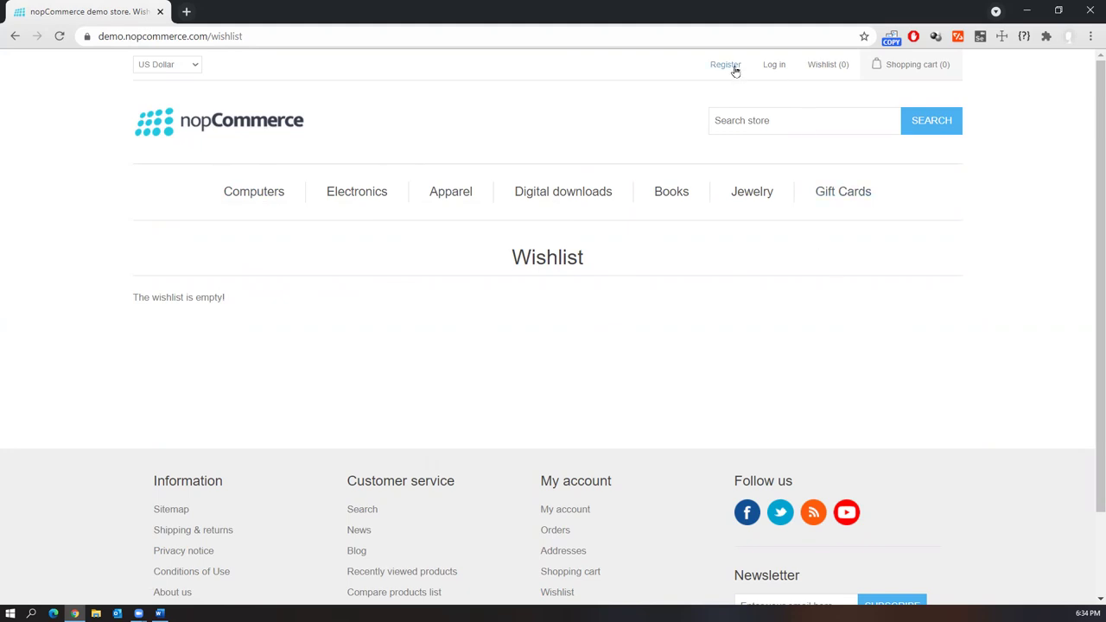
pyautogui.click(813, 514)
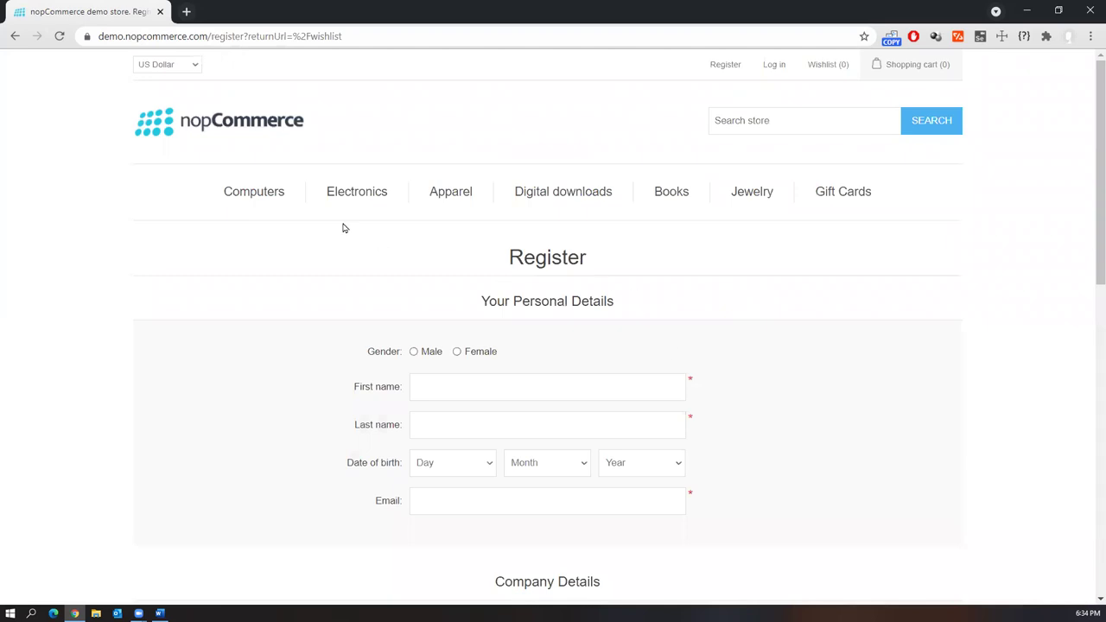
pyautogui.moveTo(267, 190)
pyautogui.moveTo(329, 230)
# Copy the admin-demo.nopcommerce.com URL from Word and load it in a new Chrome tab
pyautogui.click(160, 614)
pyautogui.moveTo(628, 417); pyautogui.dragTo(373, 416)
pyautogui.hotkey('ctrl', 'c')
pyautogui.click(75, 614)
pyautogui.click(185, 11)
pyautogui.hotkey('ctrl', 'v')
pyautogui.press('Return')
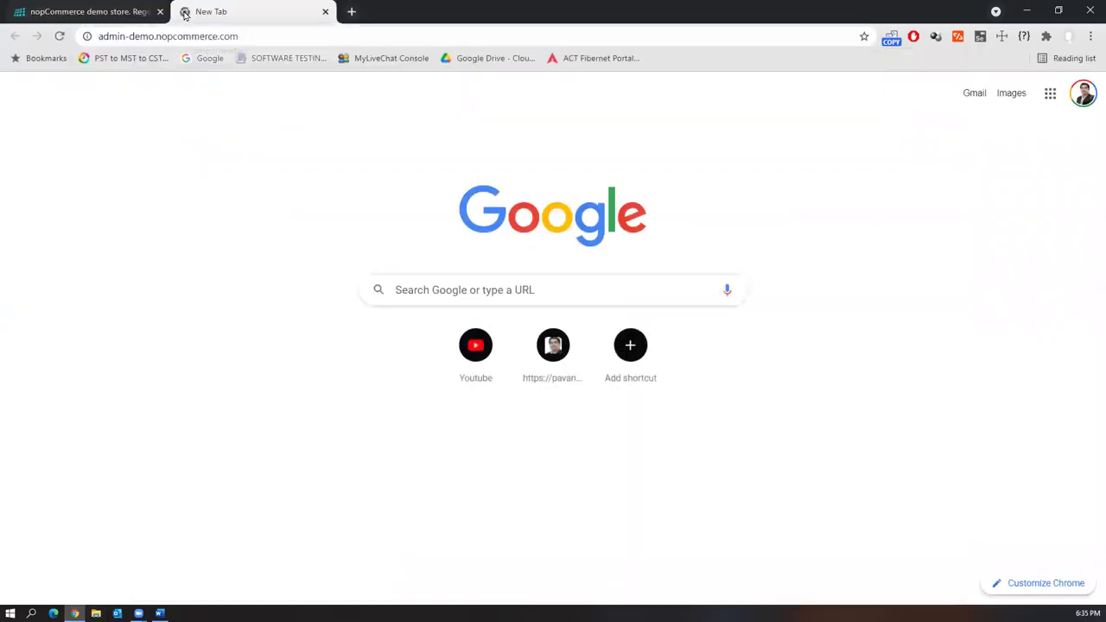
# Sign in to the nopCommerce admin with the prefilled default demo credentials
pyautogui.click(302, 36)
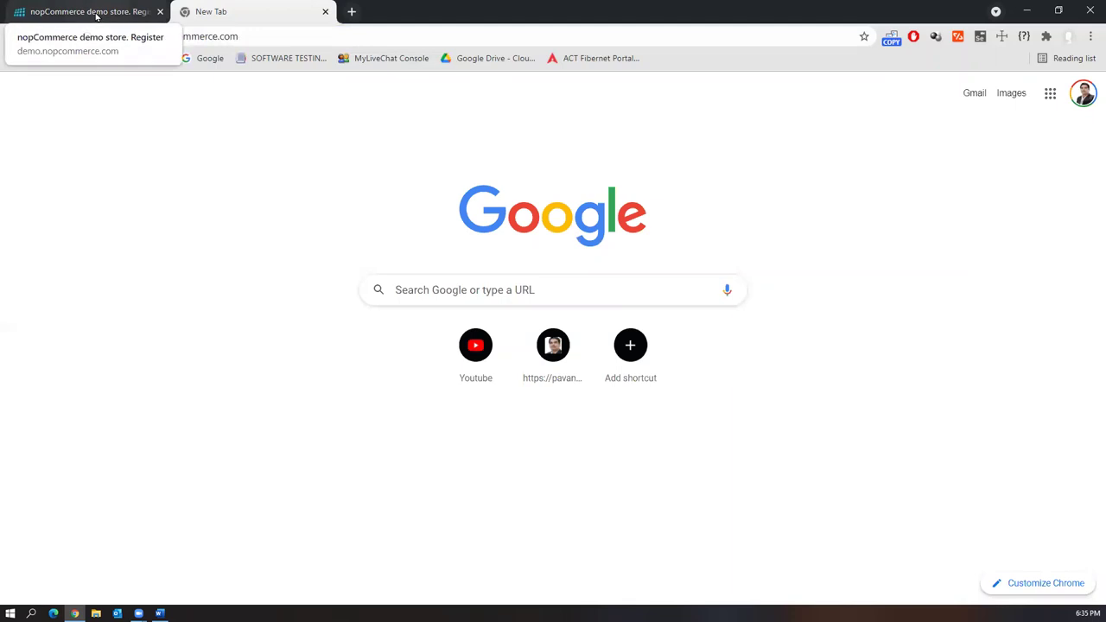
pyautogui.click(96, 14)
pyautogui.click(238, 12)
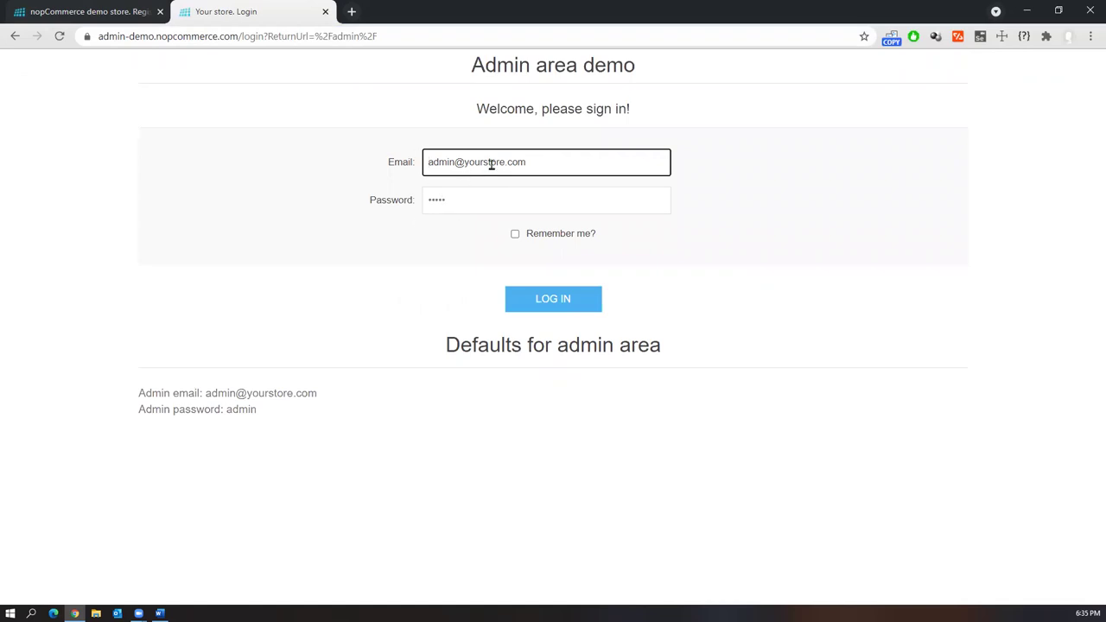
pyautogui.moveTo(553, 165); pyautogui.dragTo(389, 167)
pyautogui.moveTo(476, 197); pyautogui.dragTo(406, 202)
pyautogui.moveTo(281, 420); pyautogui.dragTo(127, 398)
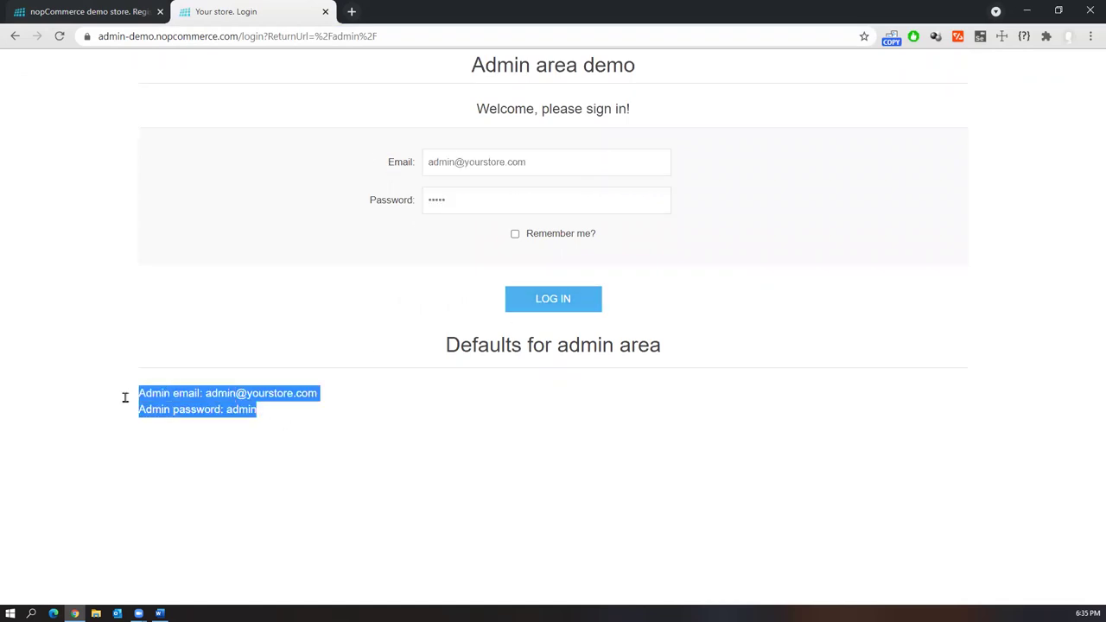
pyautogui.click(268, 438)
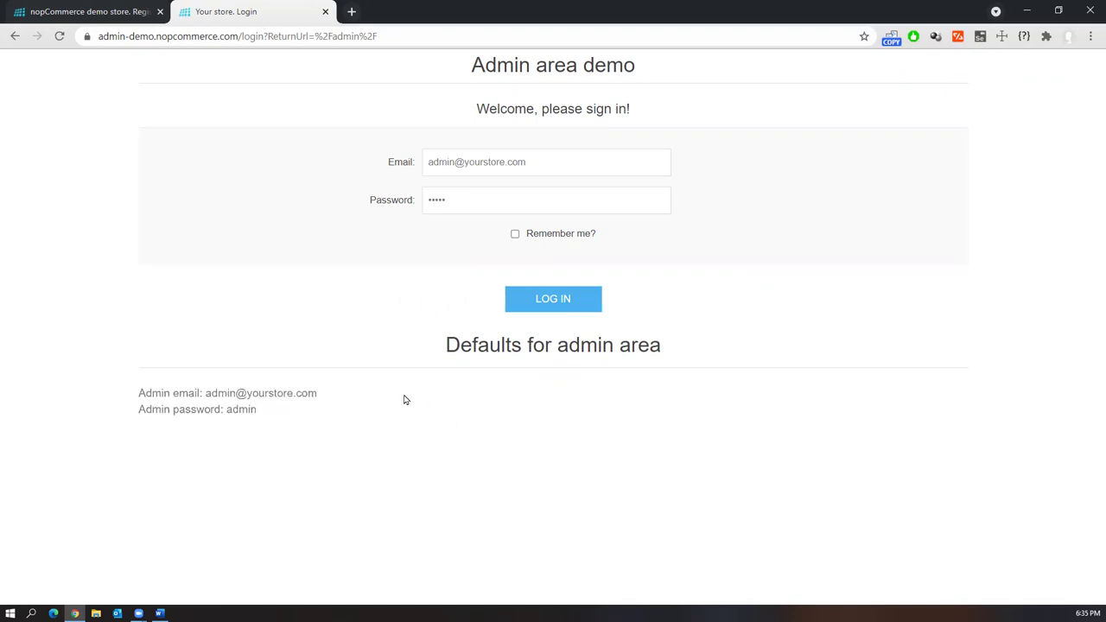
pyautogui.click(558, 300)
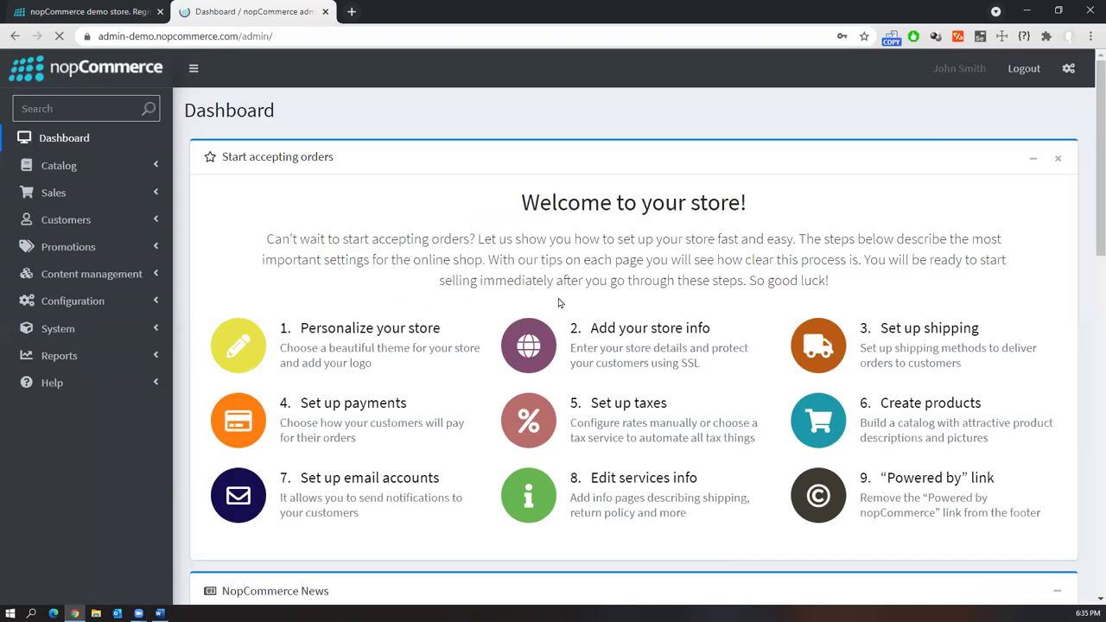
# Expand the admin sidebar's Catalog, Sales, Customers, Promotions, Content and Configuration sections
pyautogui.hotkey('ctrl', '1')
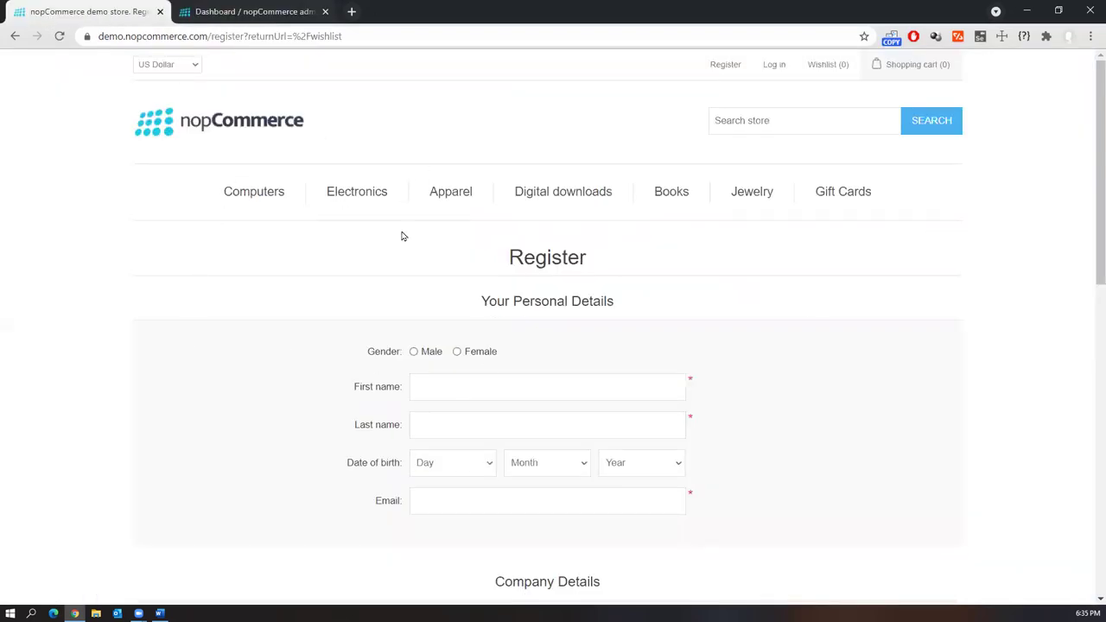
pyautogui.click(227, 12)
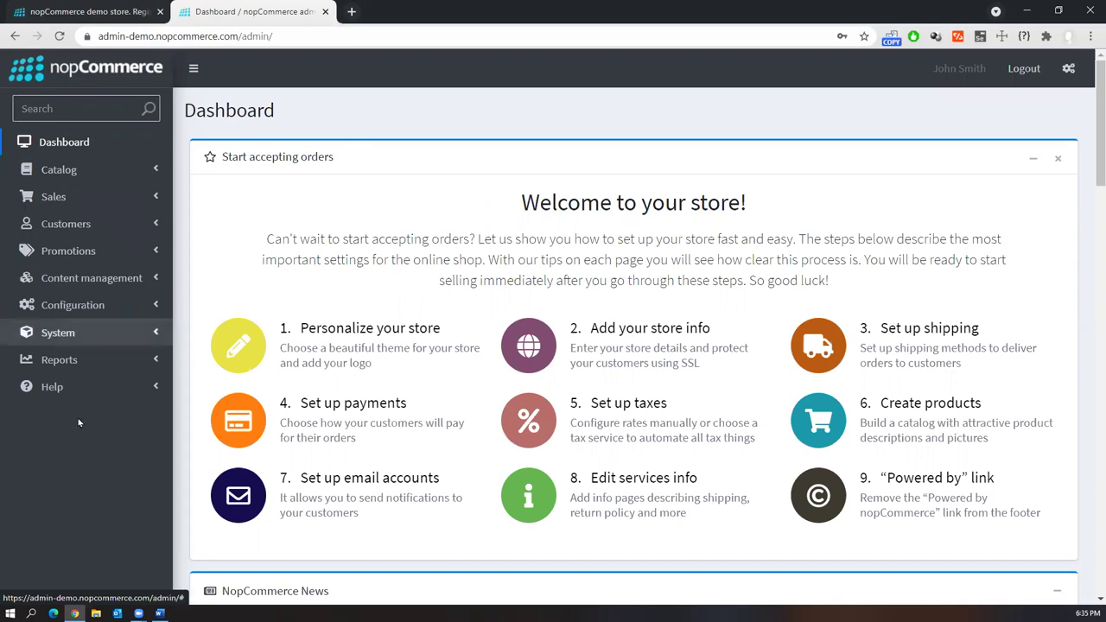
pyautogui.click(121, 172)
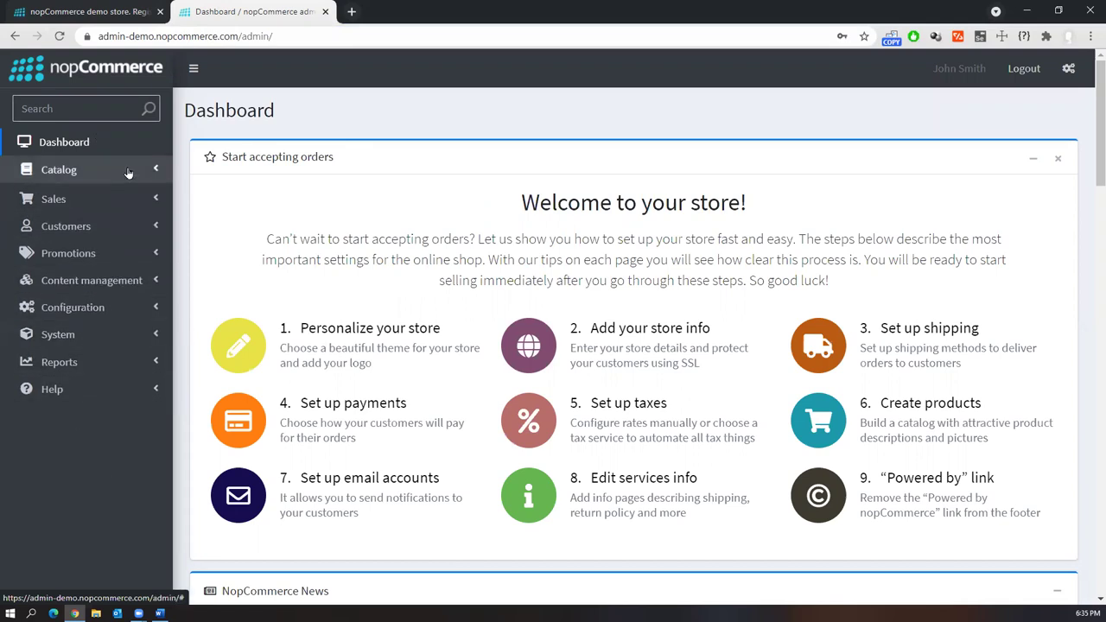
pyautogui.click(119, 338)
pyautogui.click(108, 377)
pyautogui.click(105, 417)
pyautogui.click(103, 365)
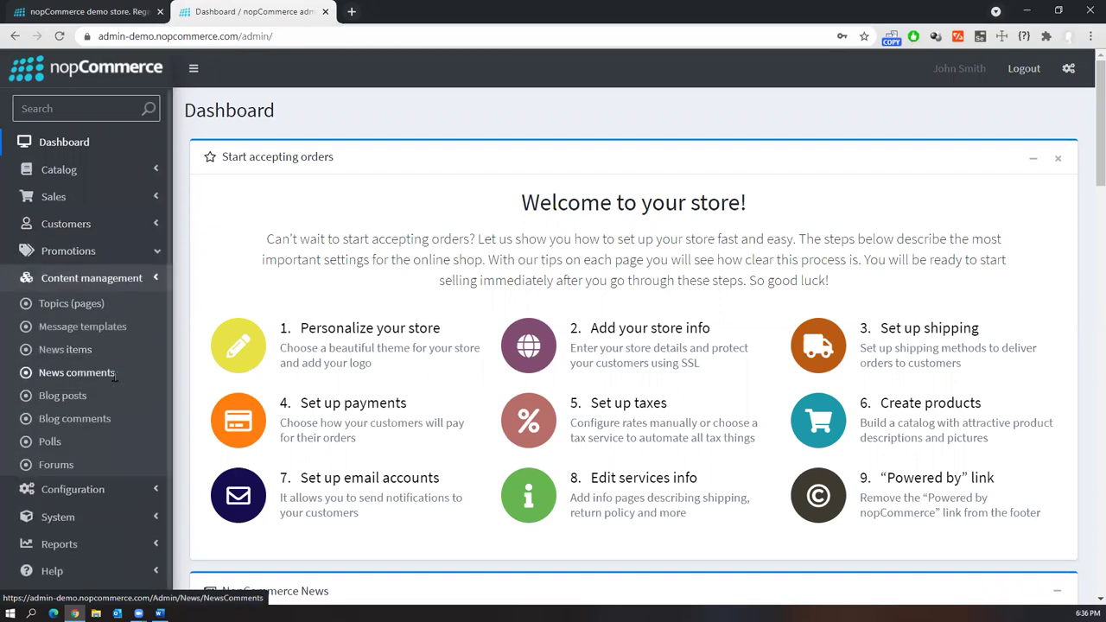
pyautogui.click(111, 500)
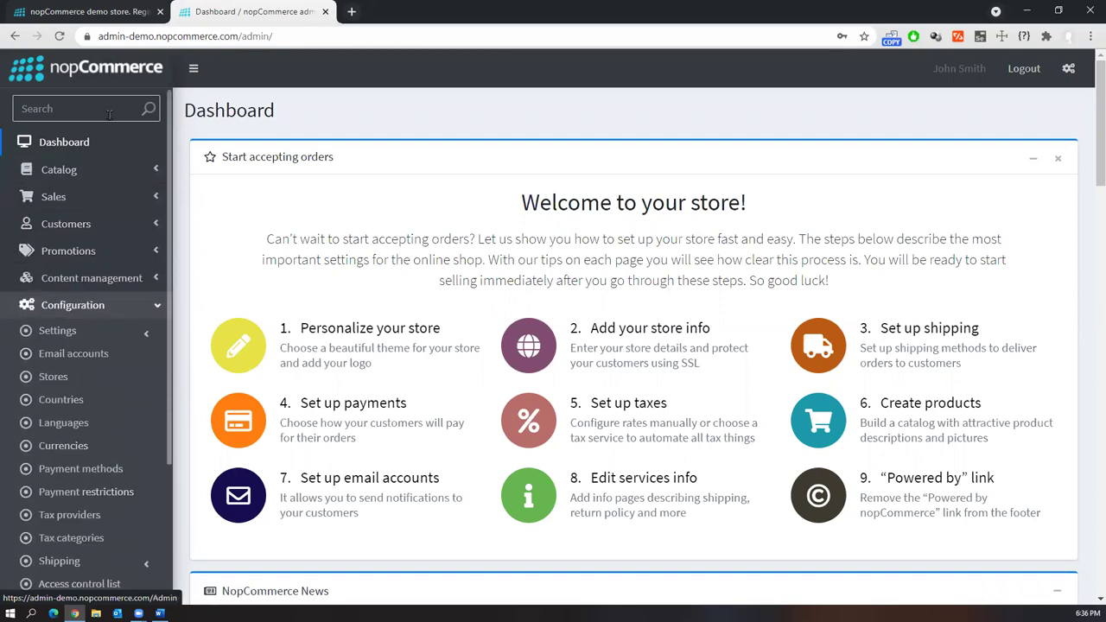
# Open Customers > Customers and review the table of six registered customer accounts
pyautogui.click(97, 226)
pyautogui.click(77, 250)
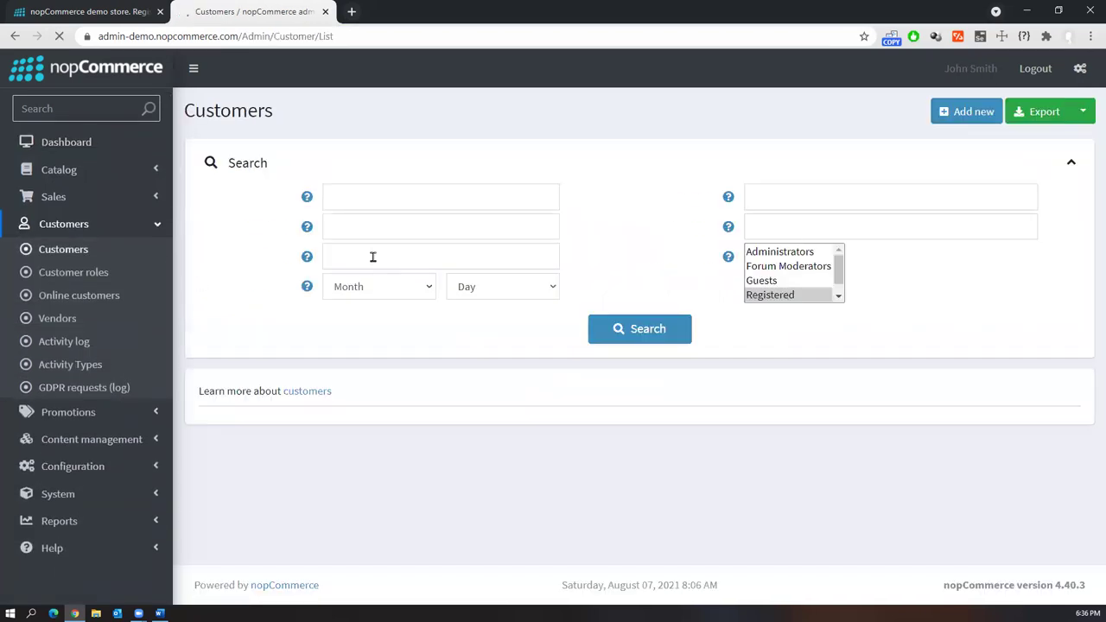
pyautogui.scroll(-3, 493, 409)
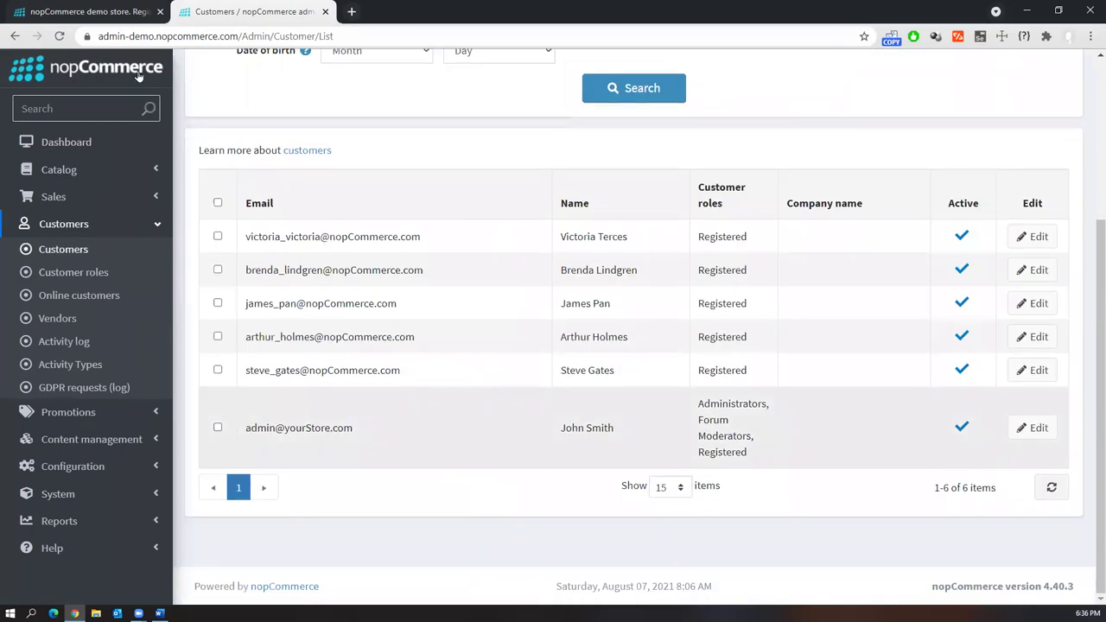
pyautogui.hotkey('ctrl', 'Tab')
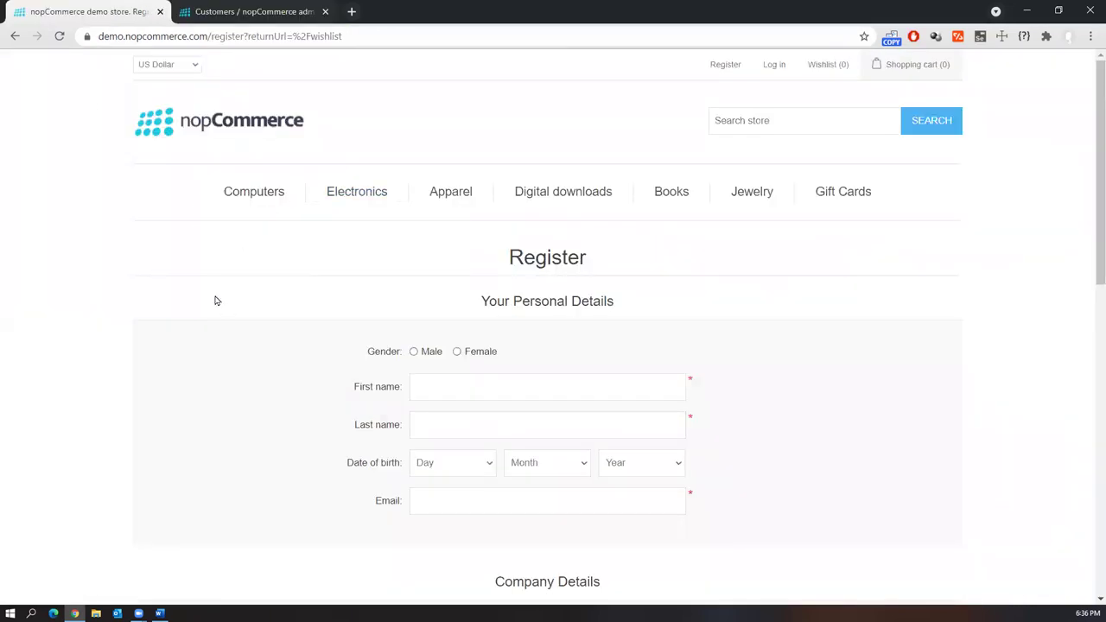
pyautogui.click(267, 15)
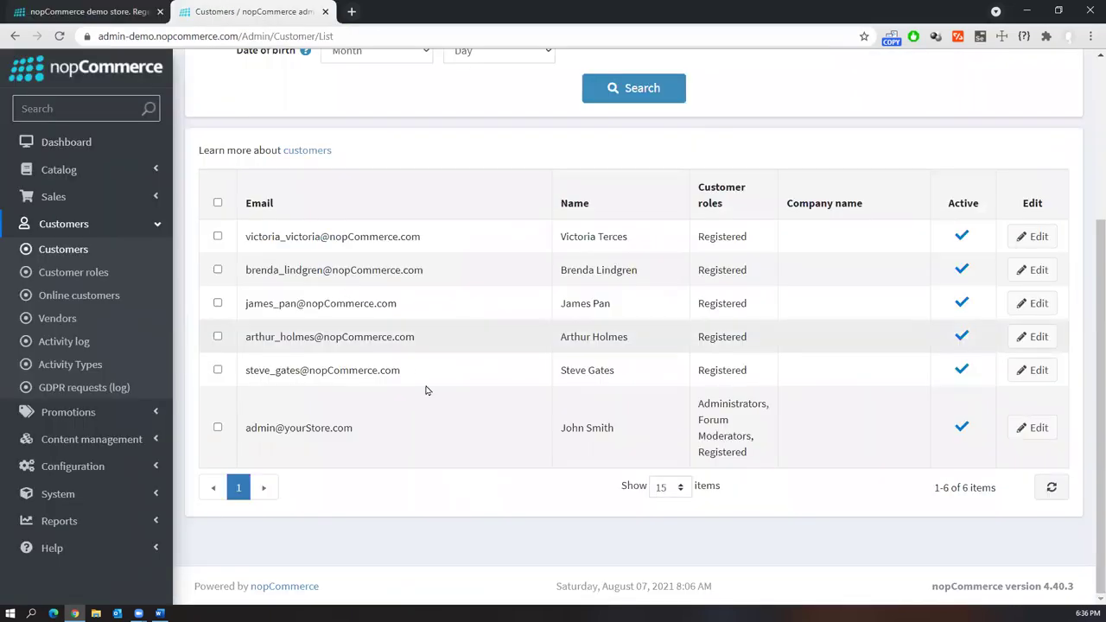
pyautogui.scroll(3, 432, 396)
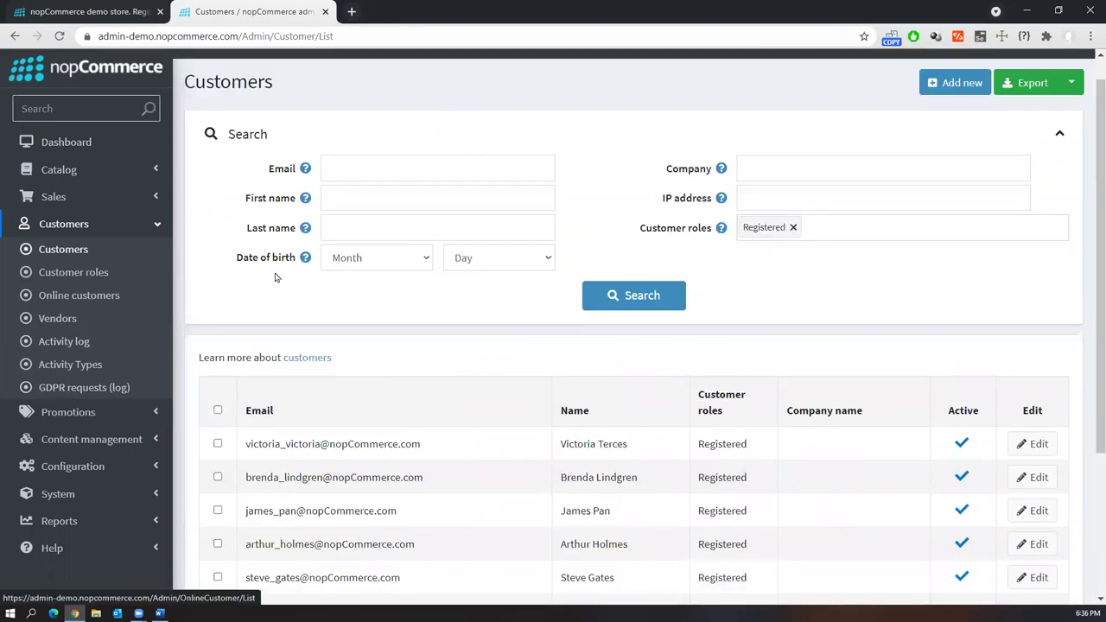
pyautogui.scroll(1, 414, 363)
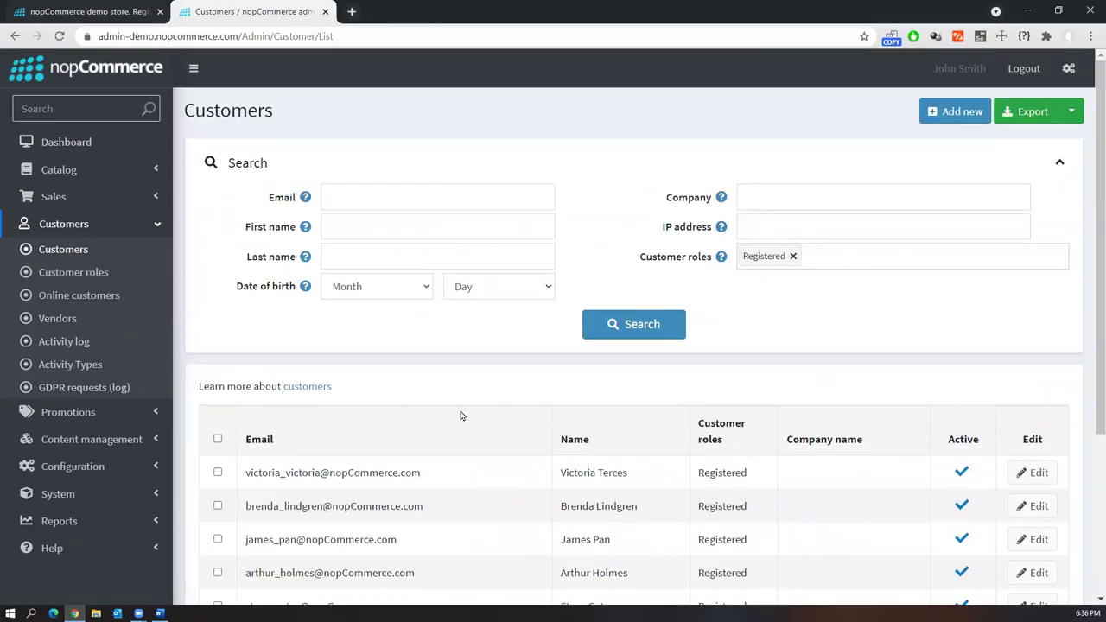
pyautogui.scroll(-3, 423, 482)
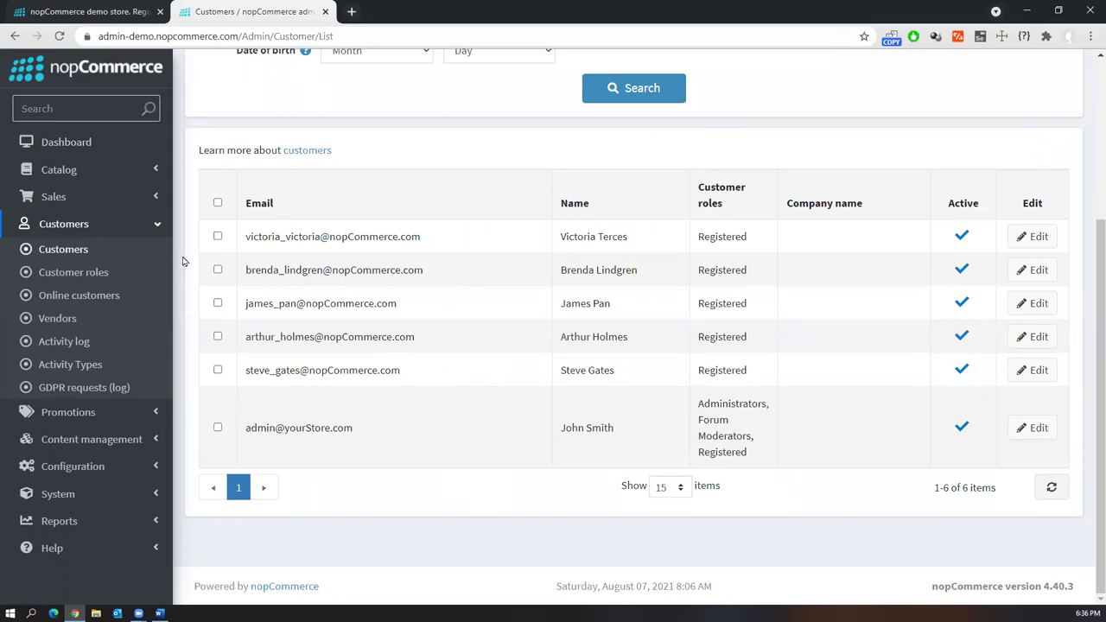
pyautogui.click(157, 197)
pyautogui.click(154, 176)
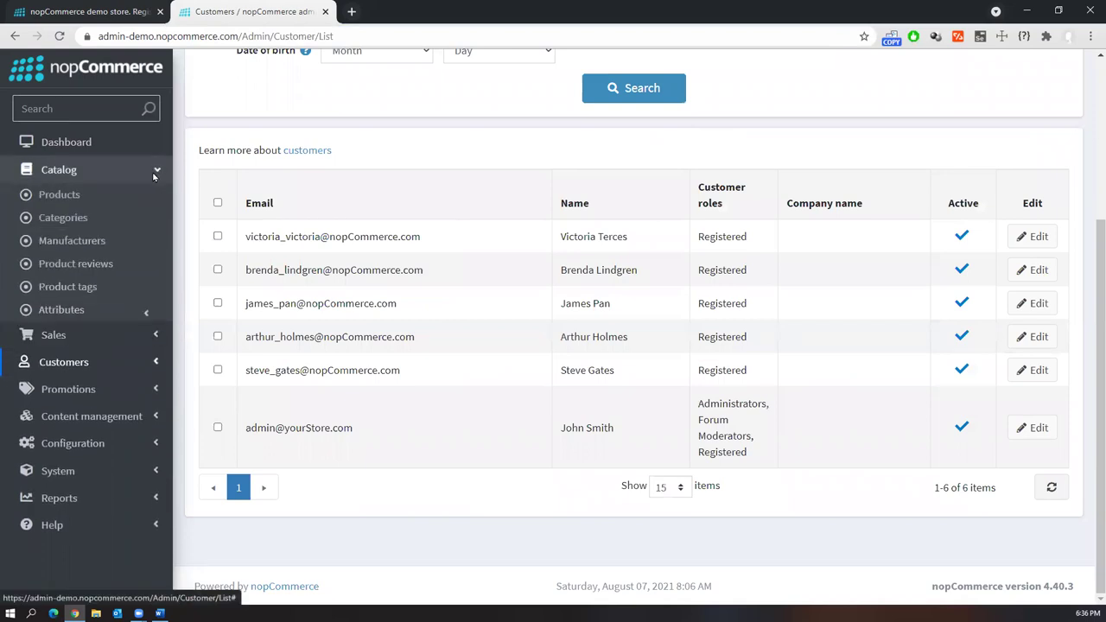
# Open the nopCommerce admin Products list, then switch to the storefront Register tab
pyautogui.click(65, 194)
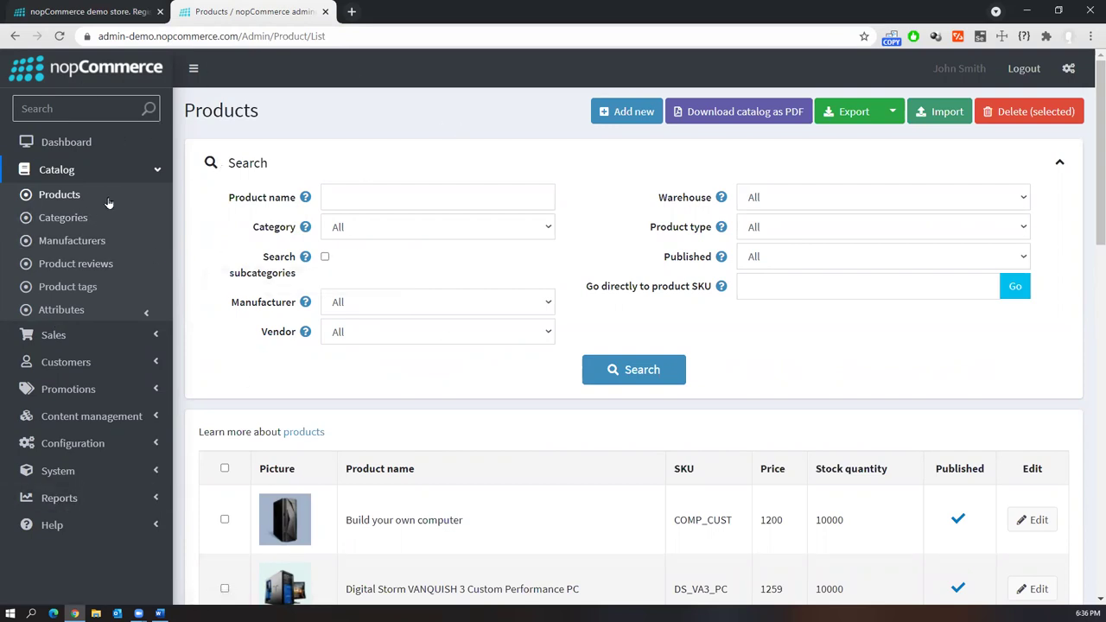
pyautogui.click(156, 172)
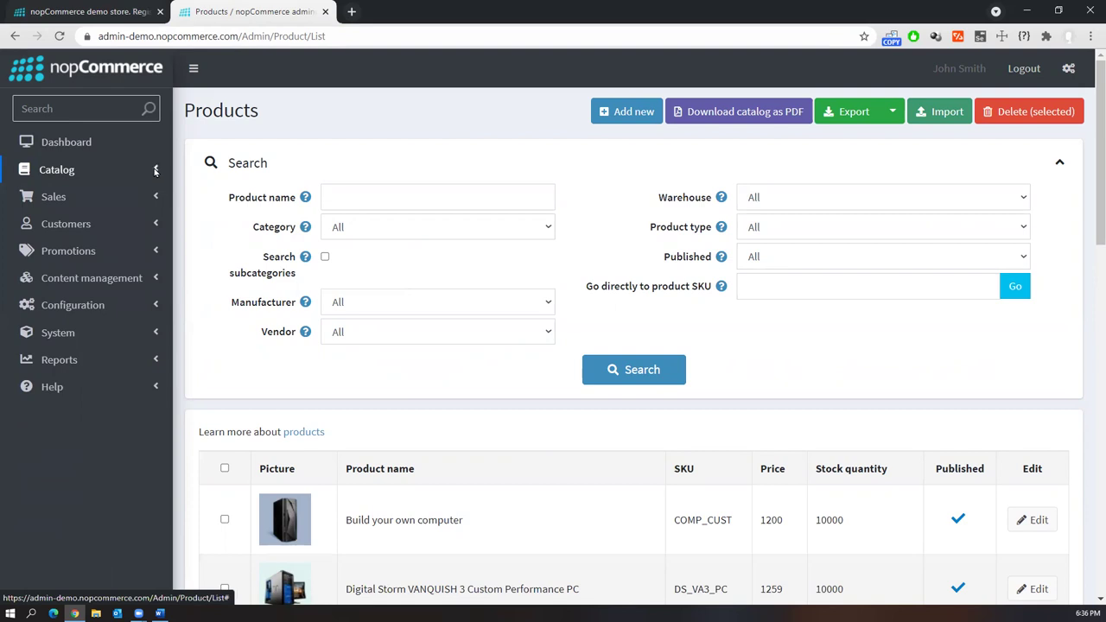
pyautogui.click(156, 172)
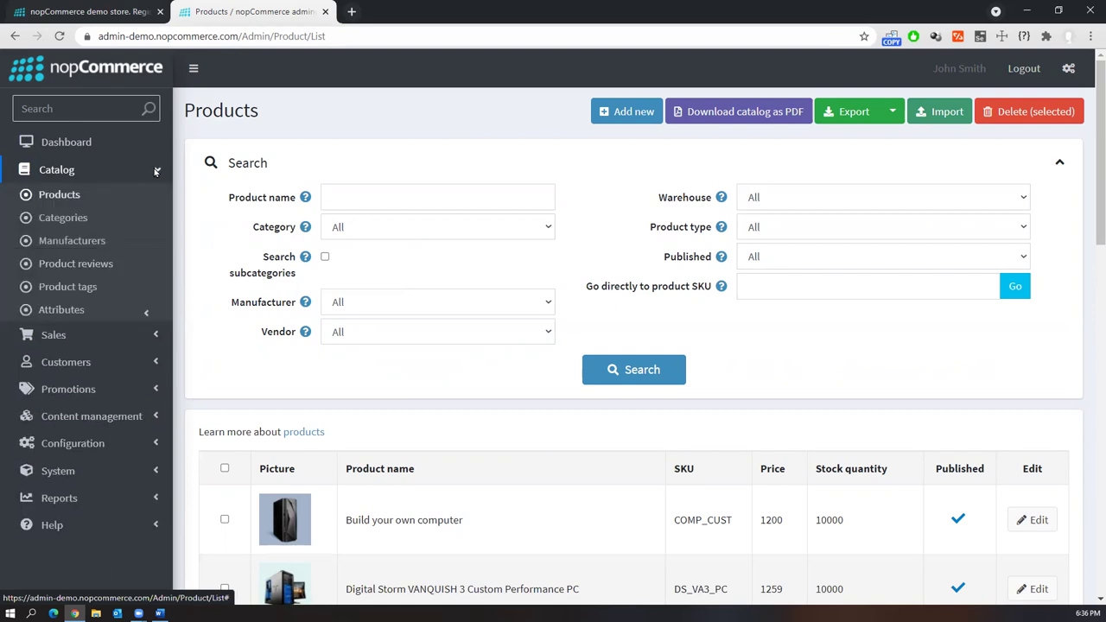
pyautogui.click(91, 12)
pyautogui.click(225, 12)
pyautogui.click(43, 10)
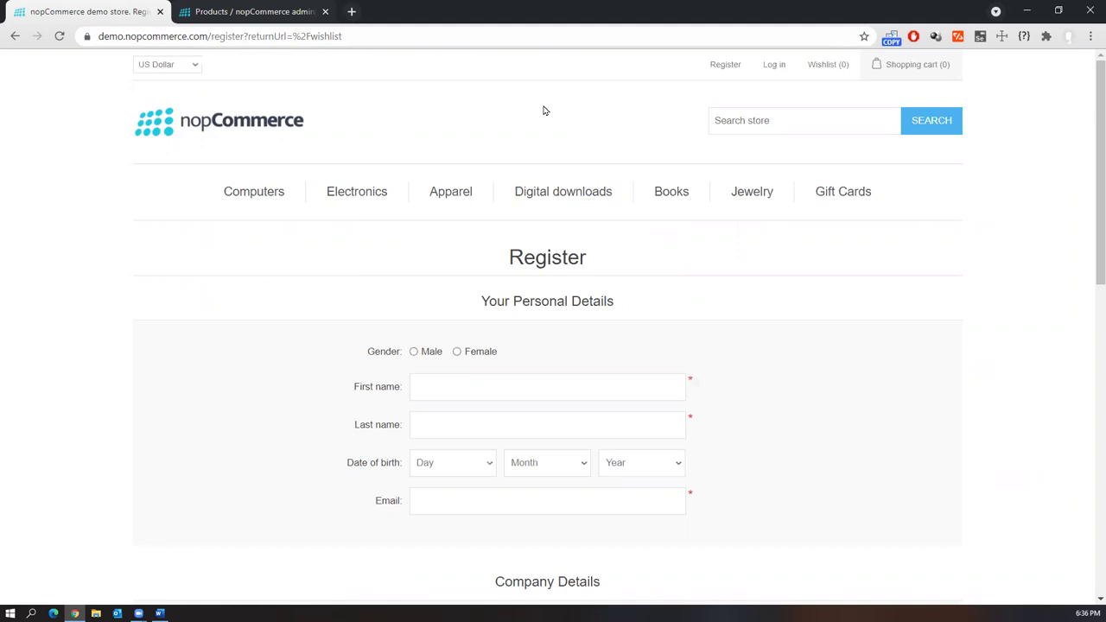
# Select the demo.opencart.com URL in Word, then close both Chrome tabs and relaunch Chrome
pyautogui.click(160, 613)
pyautogui.scroll(-2, 657, 509)
pyautogui.moveTo(576, 390); pyautogui.dragTo(369, 389)
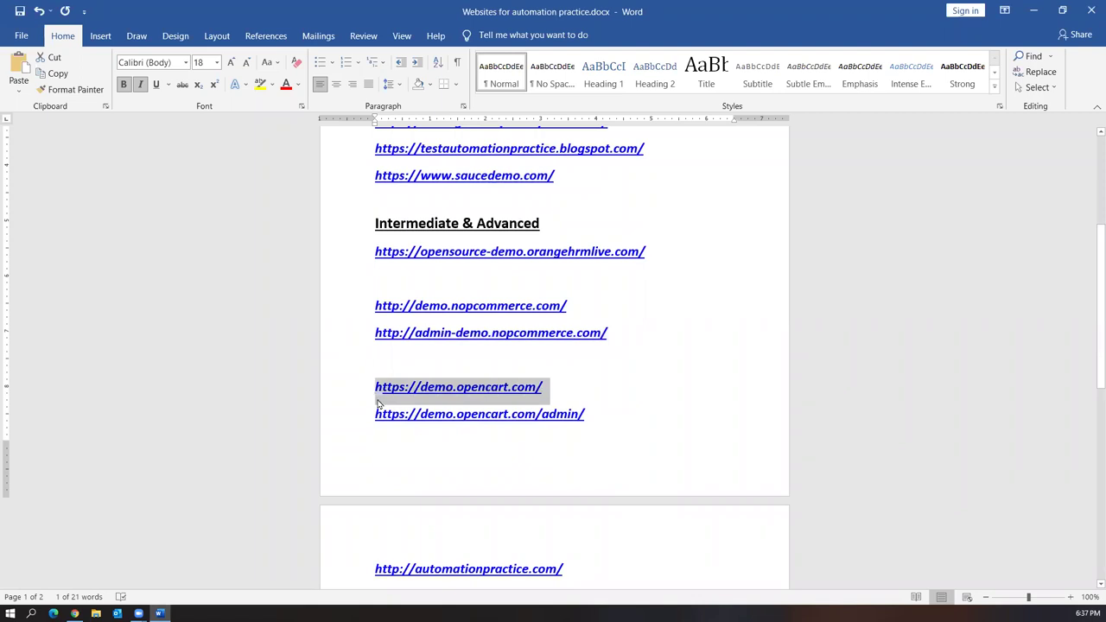
pyautogui.click(74, 613)
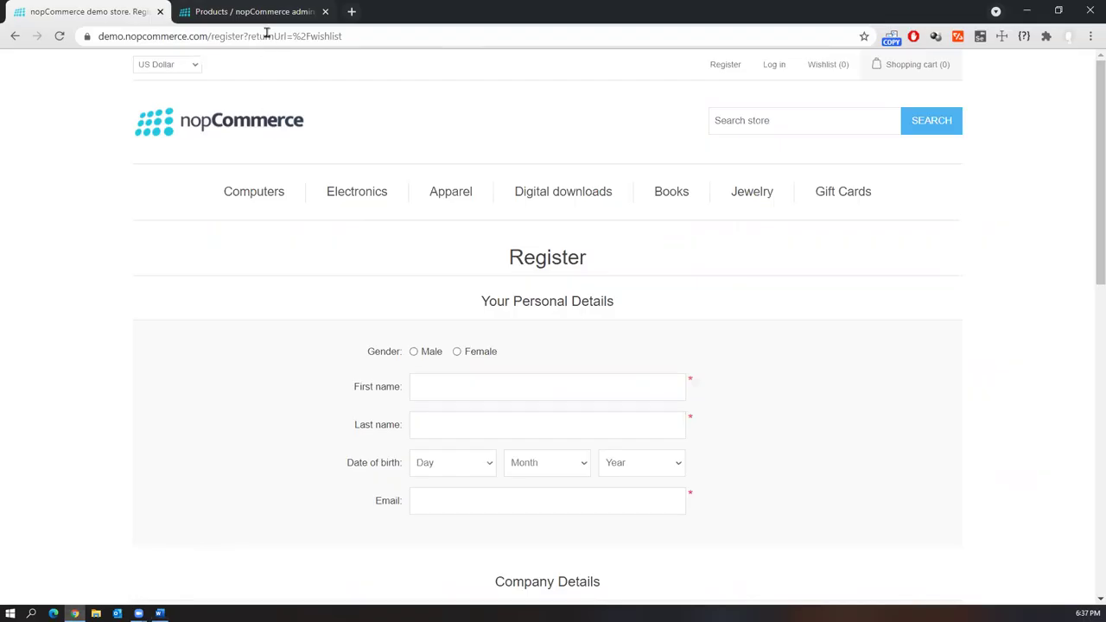
pyautogui.click(326, 11)
pyautogui.click(160, 11)
pyautogui.press('super+2')
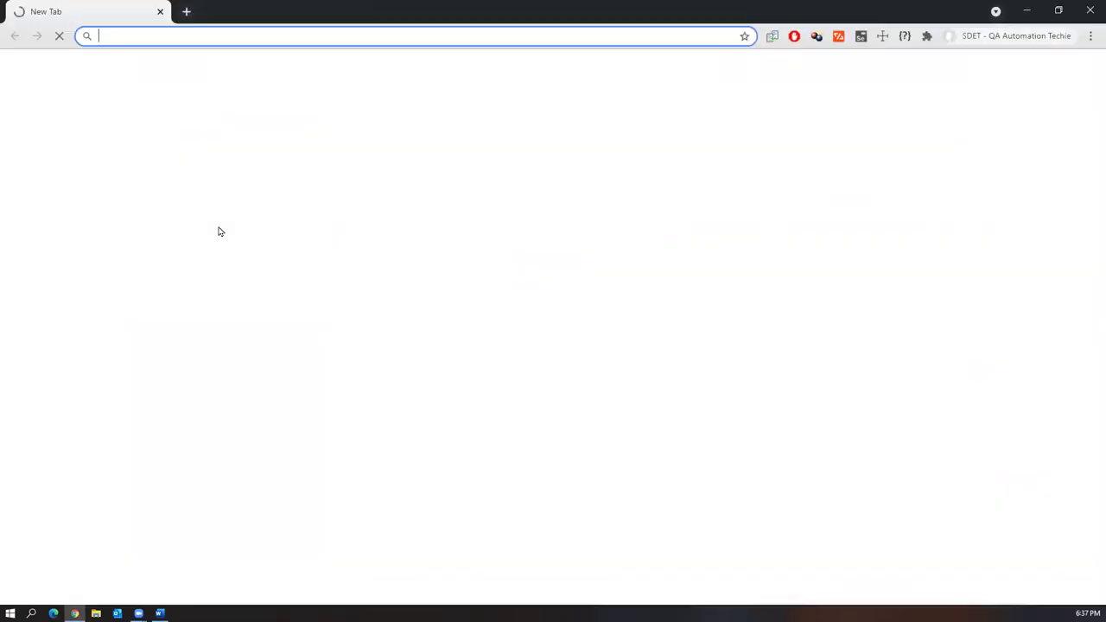
# Load demo.opencart.com and scroll through the OpenCart store's home page
pyautogui.write('demo.opencart.com')
pyautogui.press('Return')
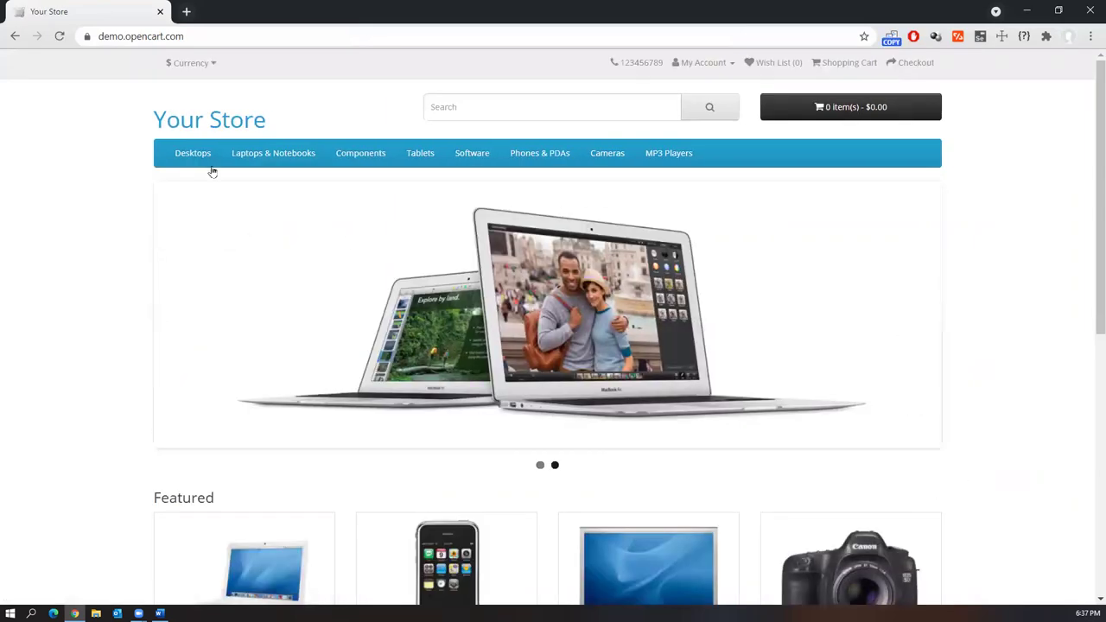
pyautogui.moveTo(273, 156)
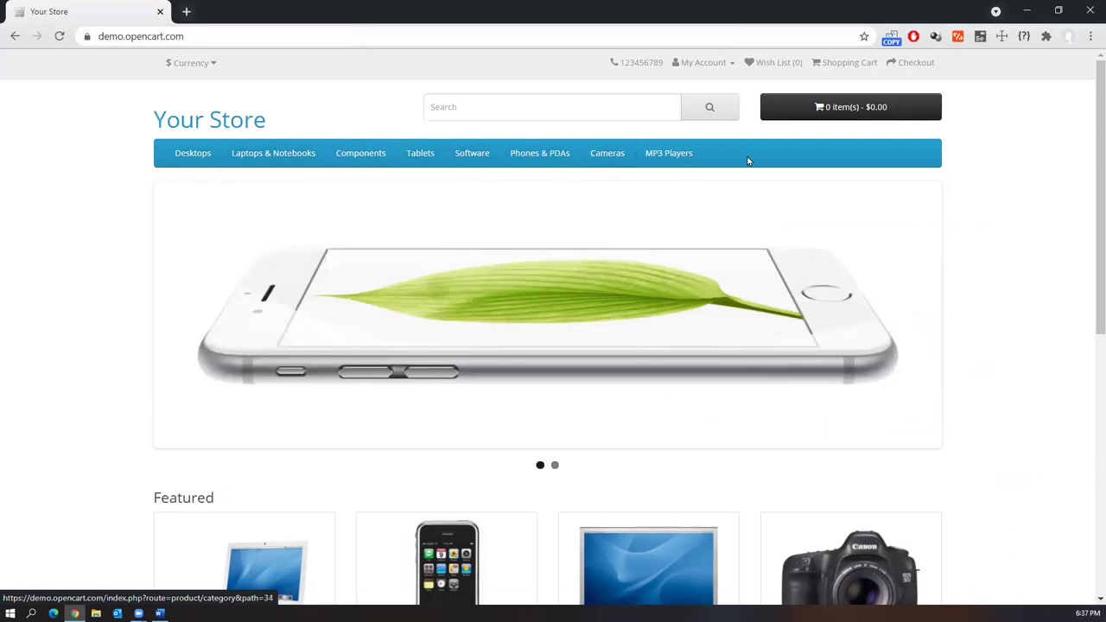
pyautogui.scroll(-2, 871, 242)
pyautogui.scroll(-2, 871, 242)
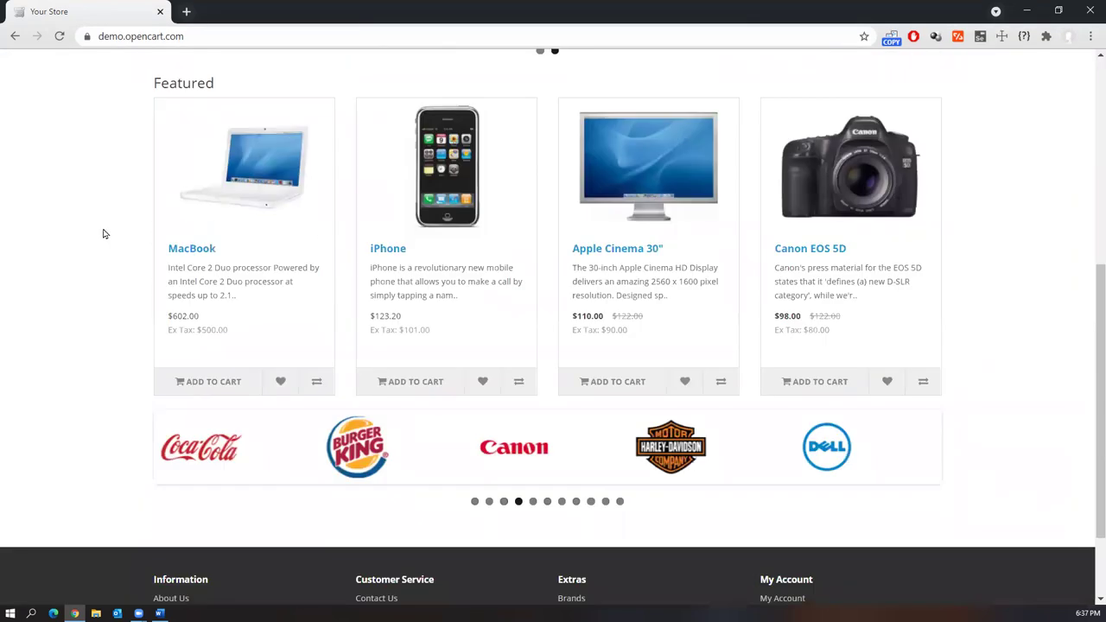
pyautogui.scroll(-2, 721, 358)
pyautogui.scroll(5, 825, 393)
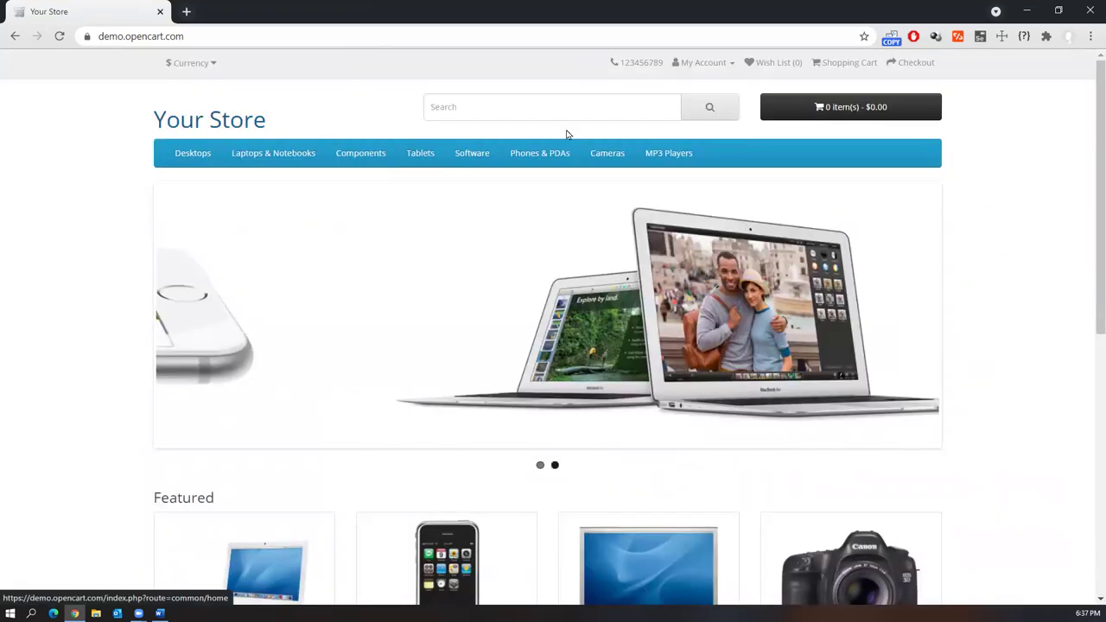
# Glance at the Register page, then choose My Account > Login
pyautogui.click(731, 66)
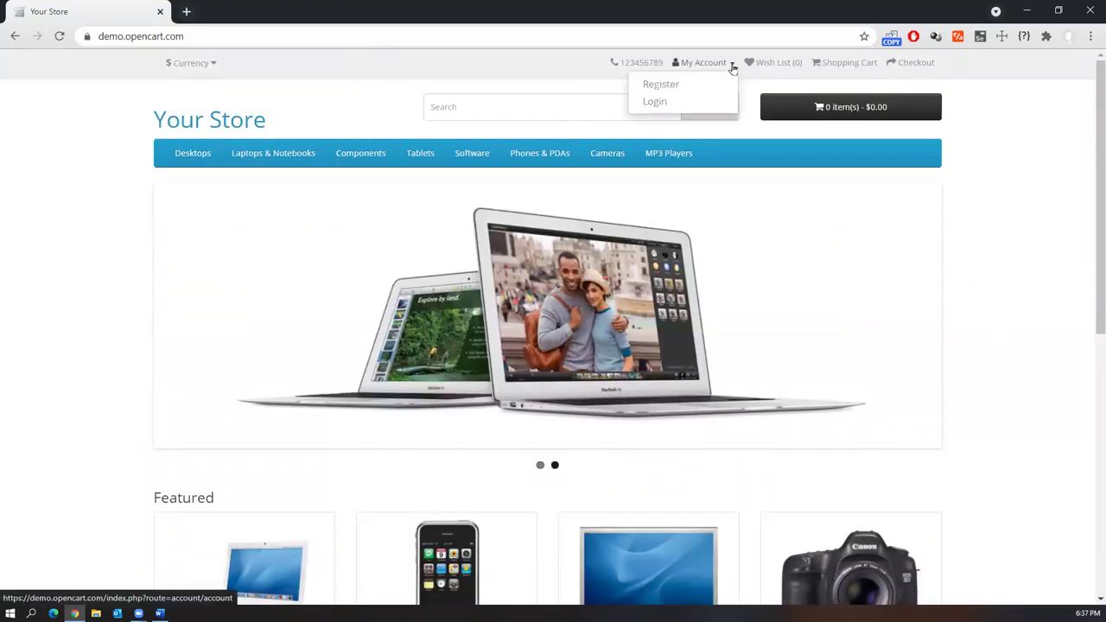
pyautogui.click(660, 83)
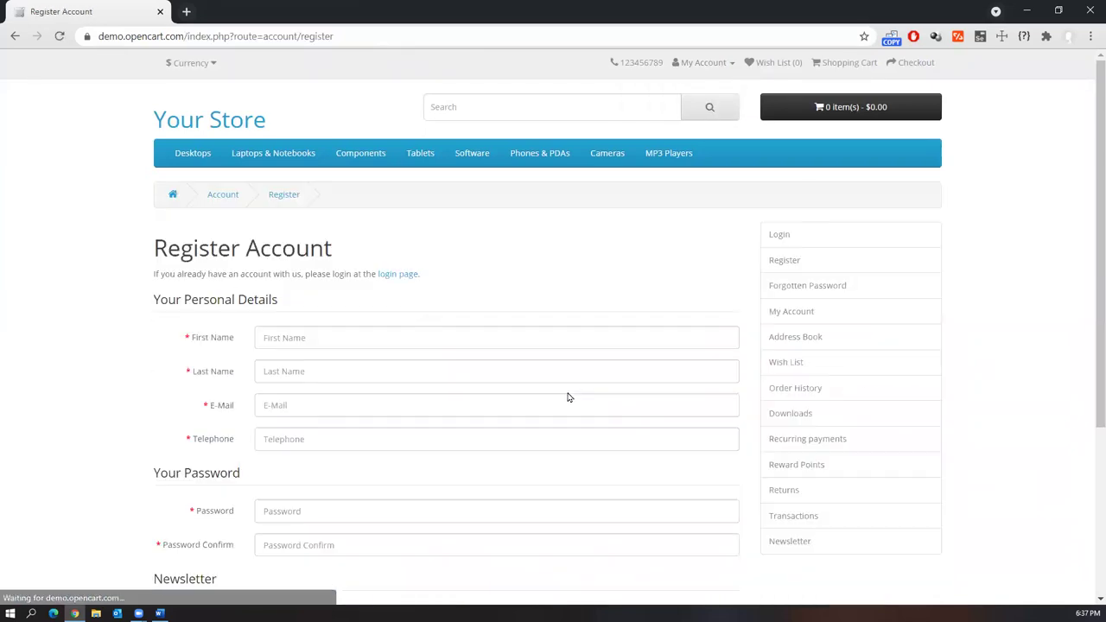
pyautogui.scroll(-3, 388, 335)
pyautogui.scroll(3, 494, 365)
pyautogui.click(703, 62)
pyautogui.click(658, 81)
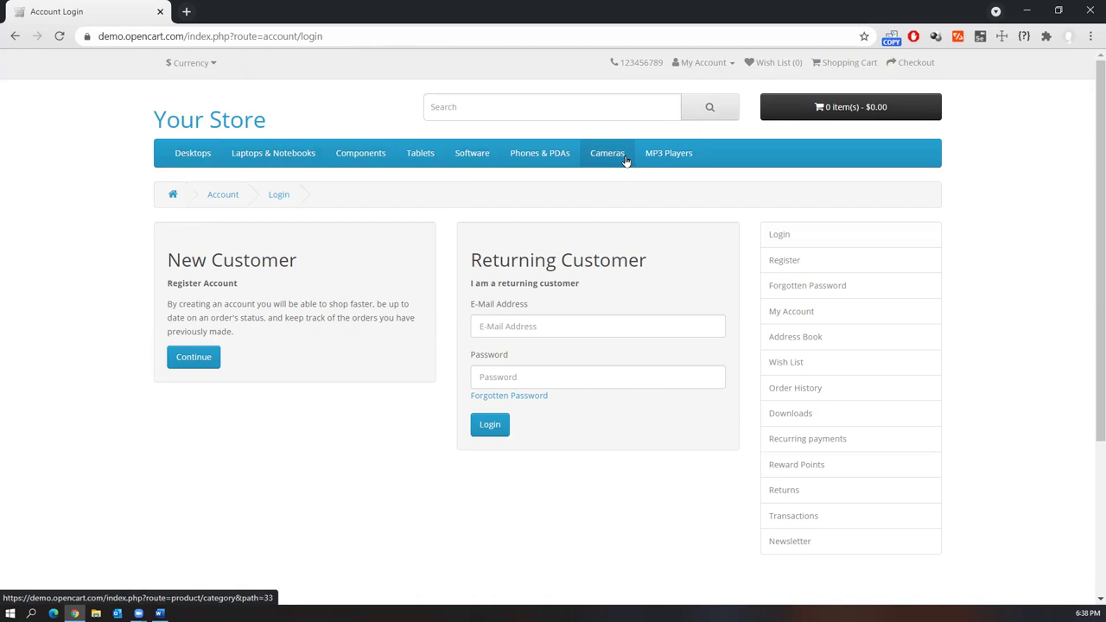
# Copy the OpenCart admin URL from Word, load it in a new tab, and log in
pyautogui.click(160, 613)
pyautogui.moveTo(593, 414); pyautogui.dragTo(376, 415)
pyautogui.hotkey('ctrl', 'c')
pyautogui.click(75, 612)
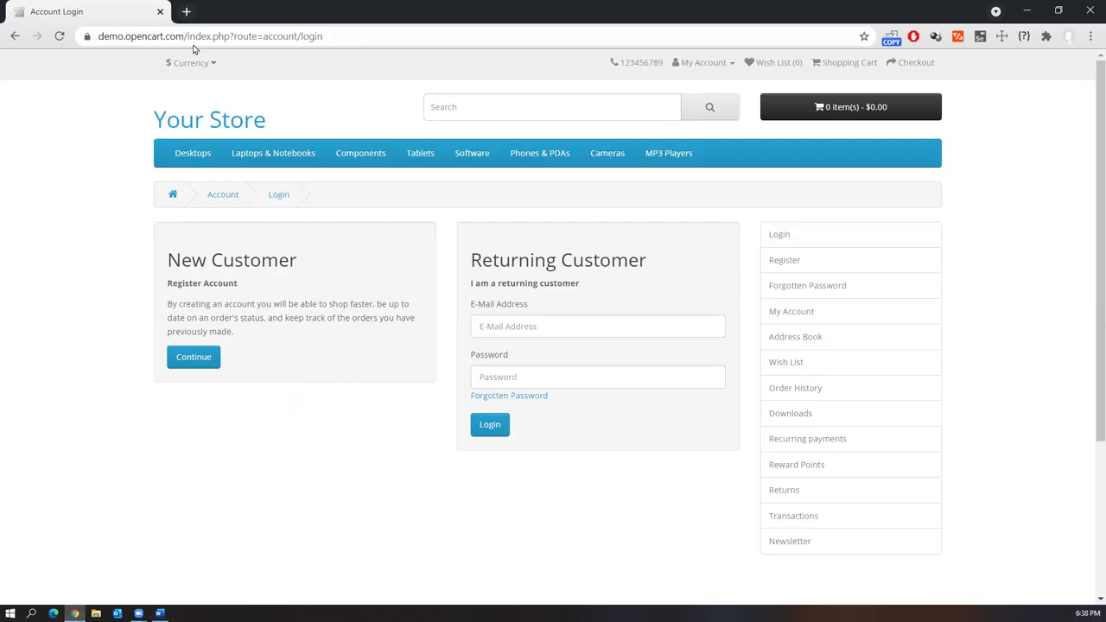
pyautogui.click(187, 12)
pyautogui.hotkey('ctrl', 'v')
pyautogui.press('Return')
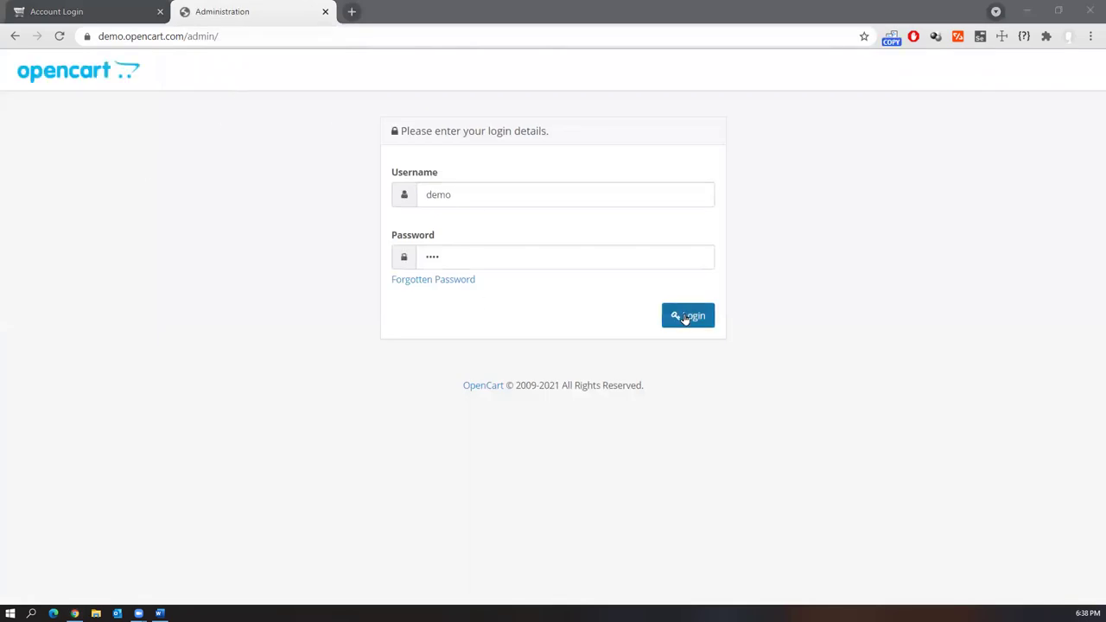
pyautogui.click(686, 317)
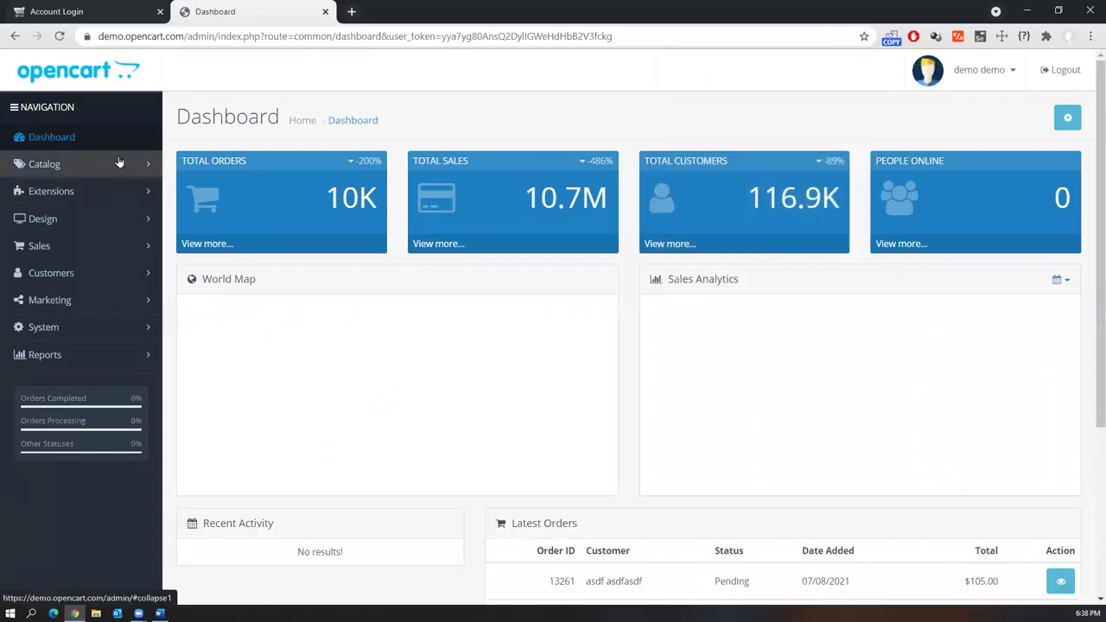
# Open Catalog > Products and scroll through the OpenCart admin product list
pyautogui.click(119, 163)
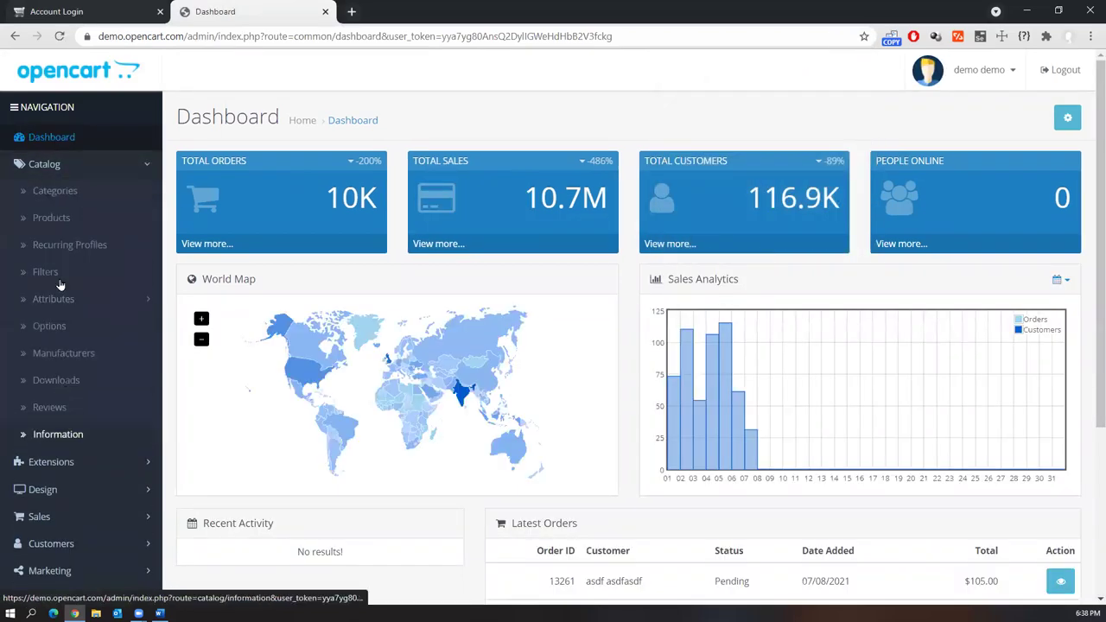
pyautogui.click(55, 219)
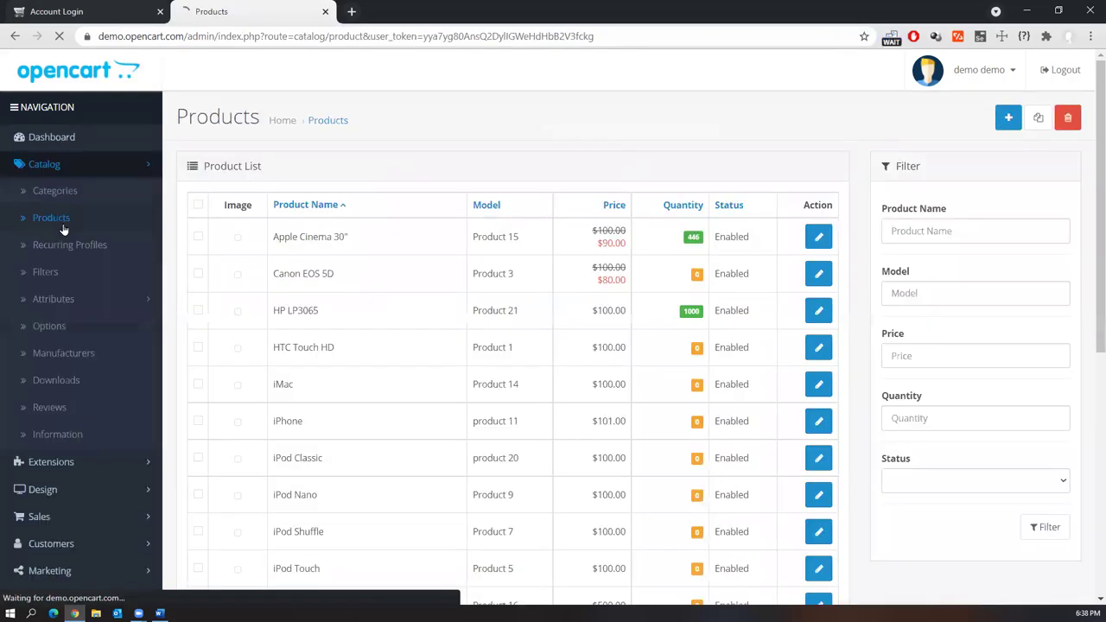
pyautogui.scroll(-1, 583, 261)
pyautogui.scroll(-2, 583, 260)
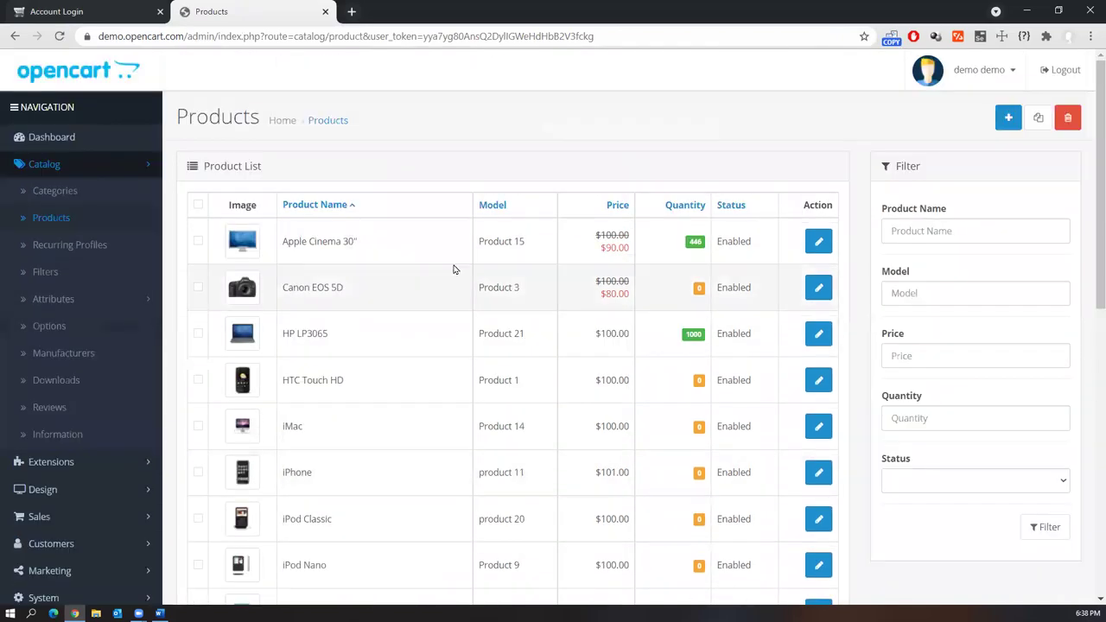
pyautogui.scroll(-3, 124, 449)
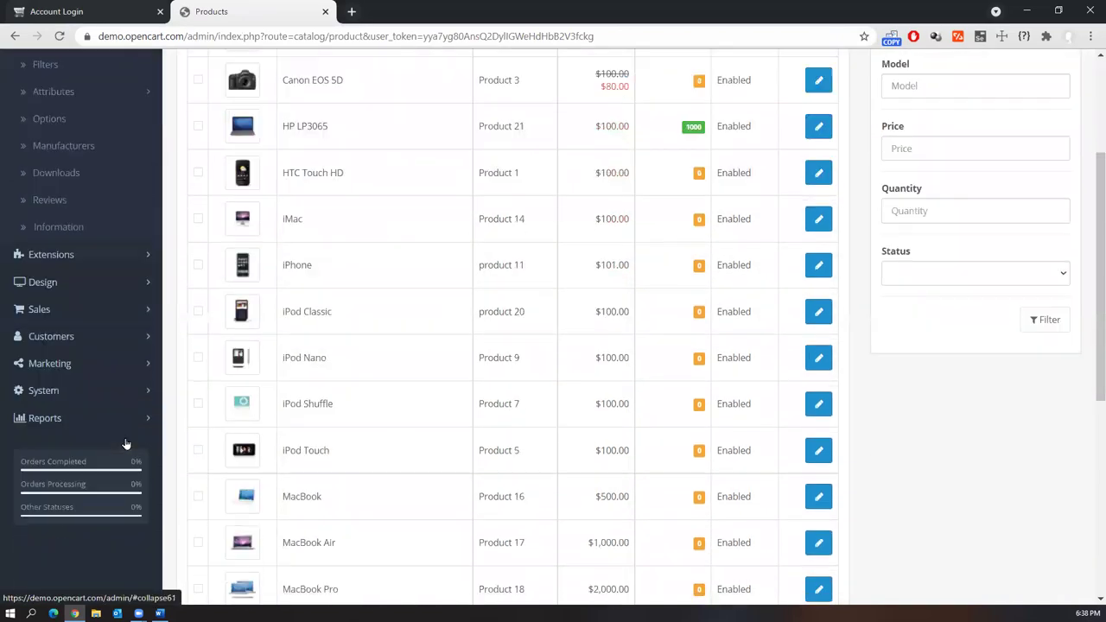
# Open Customers > Customers, expanding the Reports, System and Marketing menu sections
pyautogui.click(125, 339)
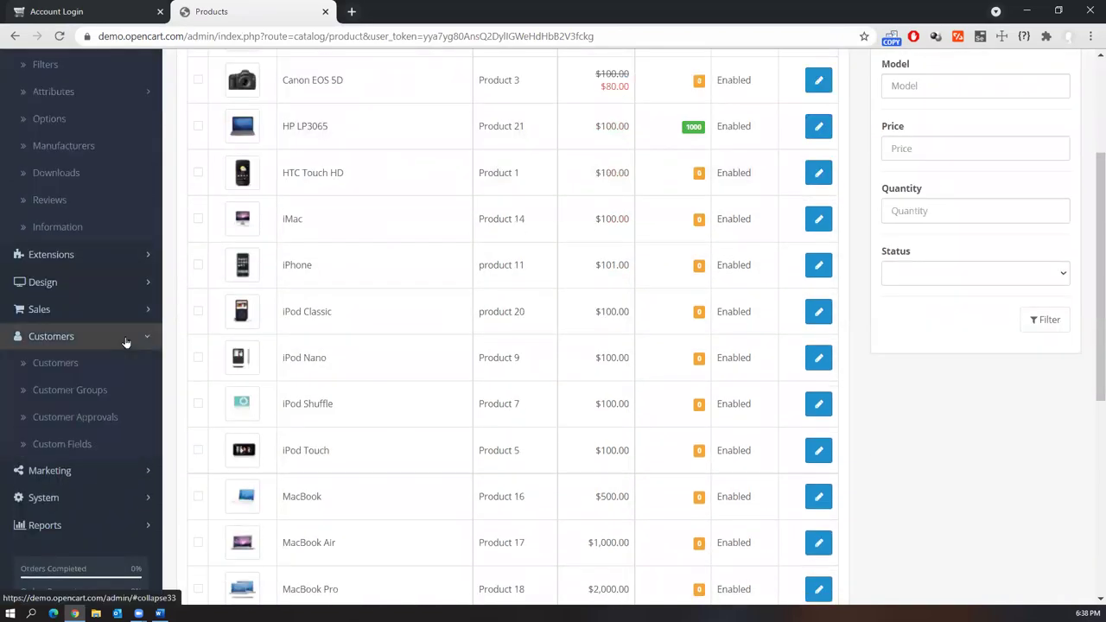
pyautogui.click(73, 365)
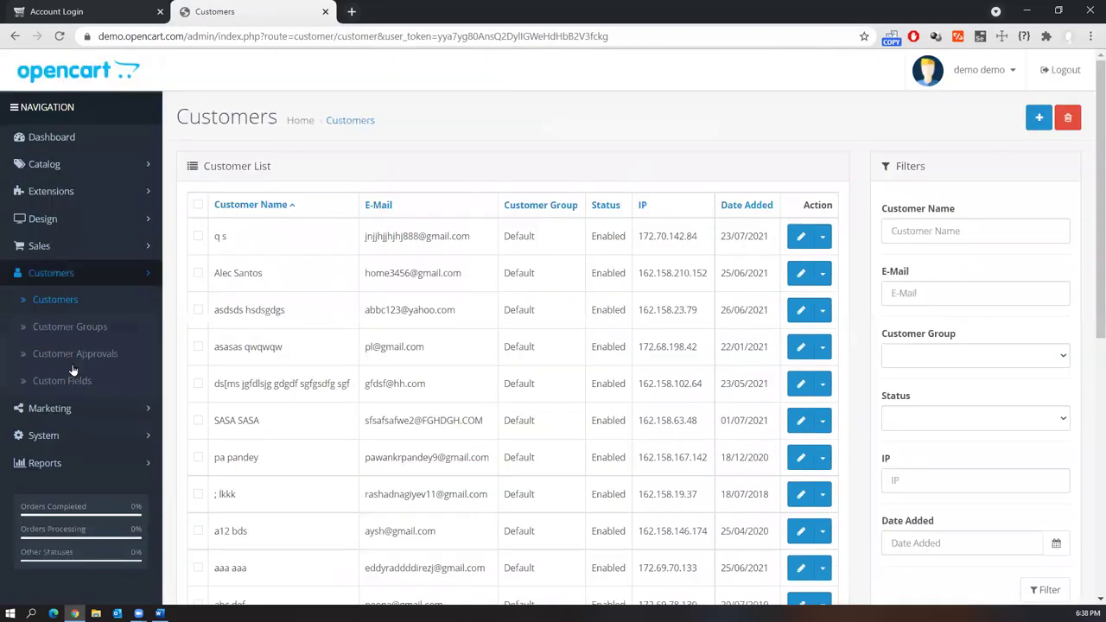
pyautogui.click(141, 463)
pyautogui.click(102, 441)
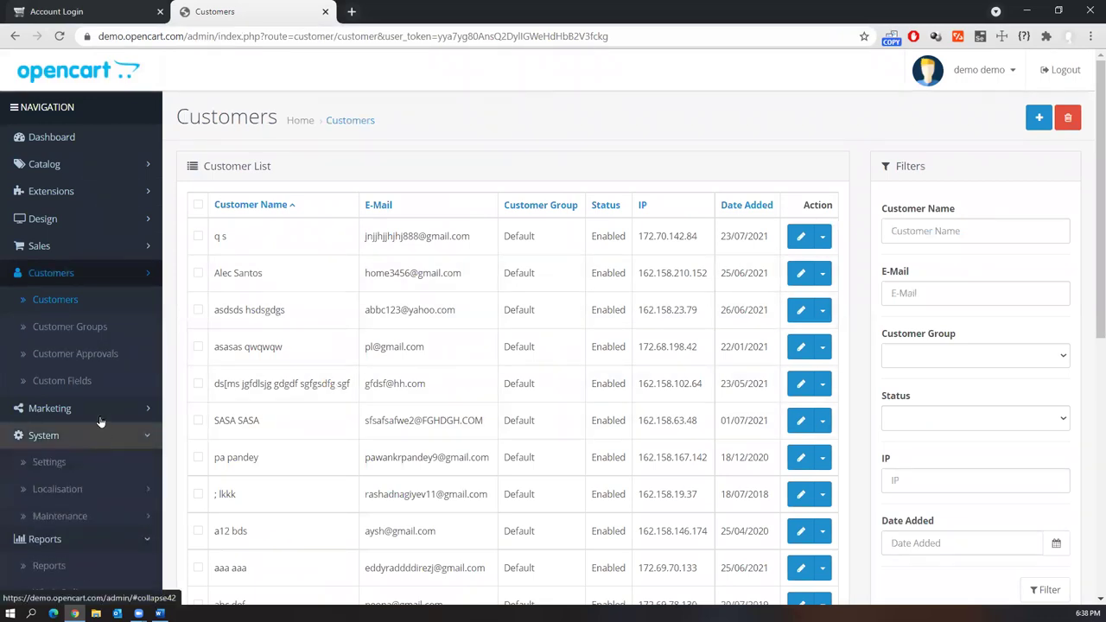
pyautogui.click(93, 413)
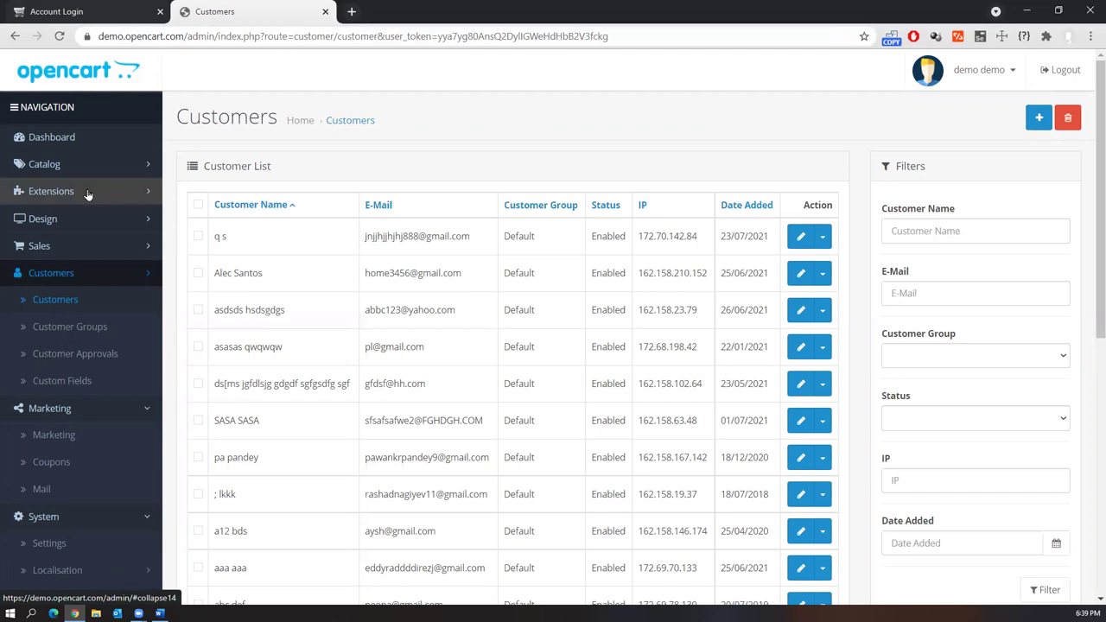
pyautogui.click(108, 10)
pyautogui.click(207, 11)
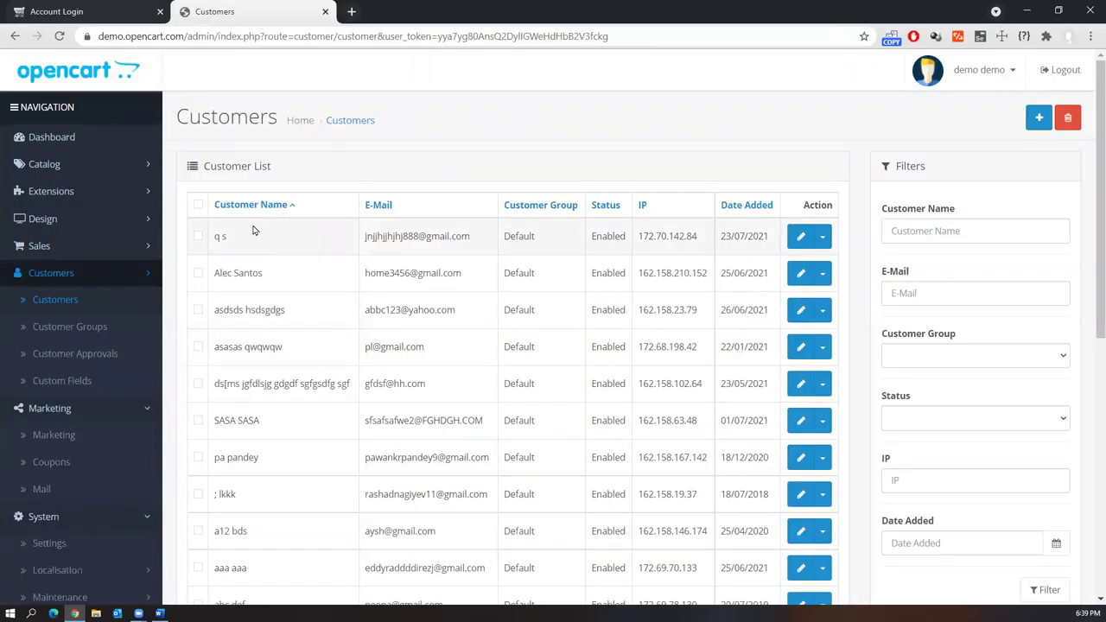